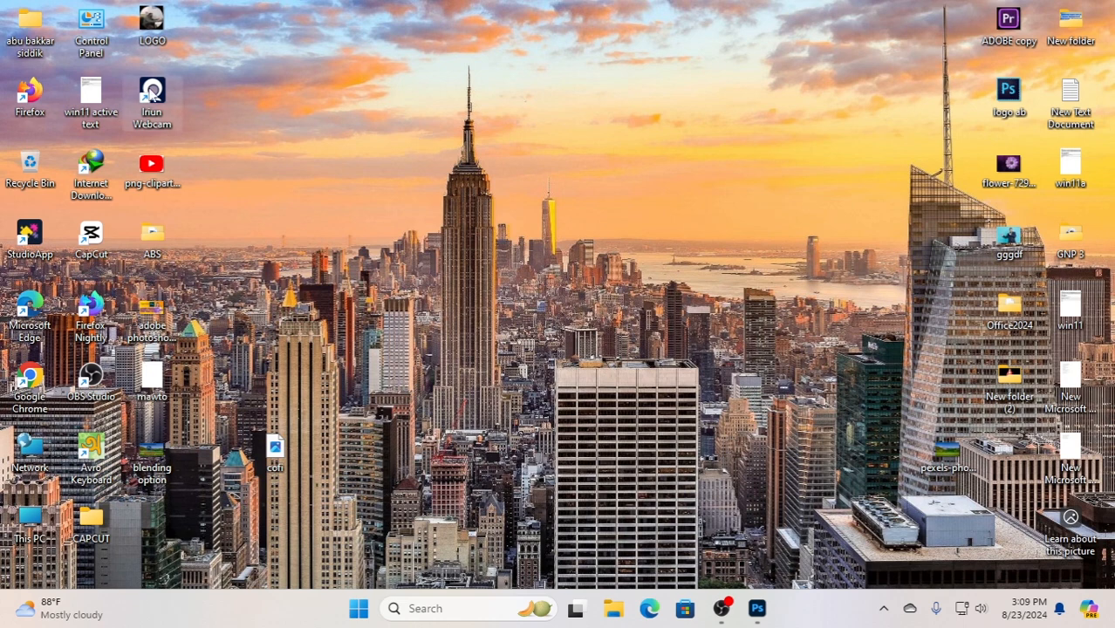
Step: Switch to Photoshop, open the recent image flower-729512_1280.jpg and unlock its Background layer
{"action": "left_click", "coordinate": [757, 608]}
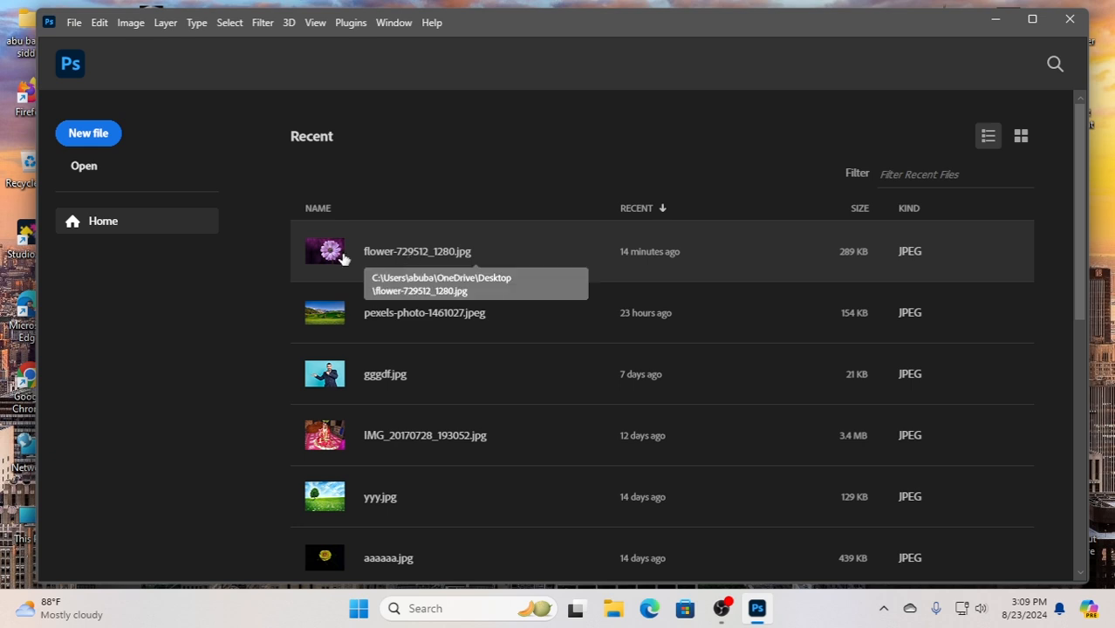
{"action": "left_click", "coordinate": [419, 254]}
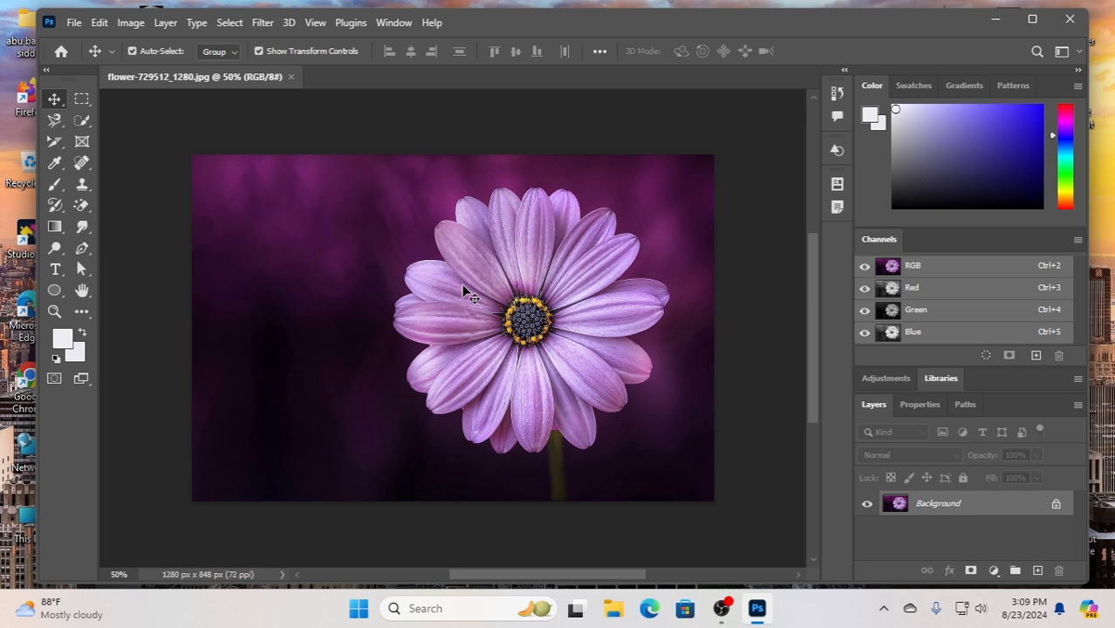
{"action": "left_click", "coordinate": [1055, 506]}
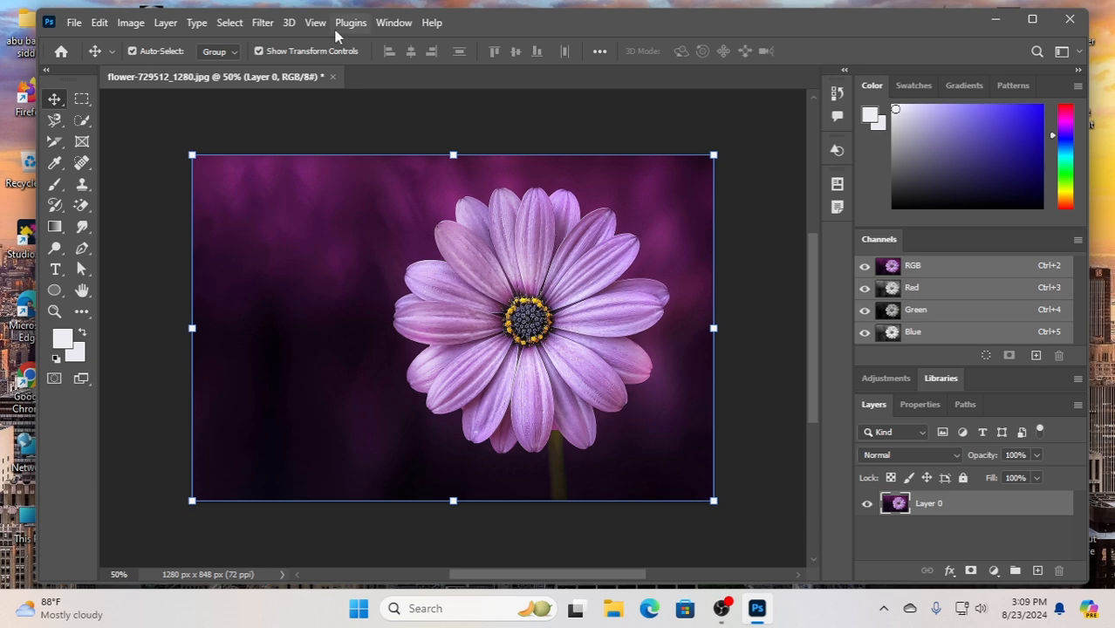
Step: Convert the flower layer for Smart Filters
{"action": "left_click", "coordinate": [261, 24]}
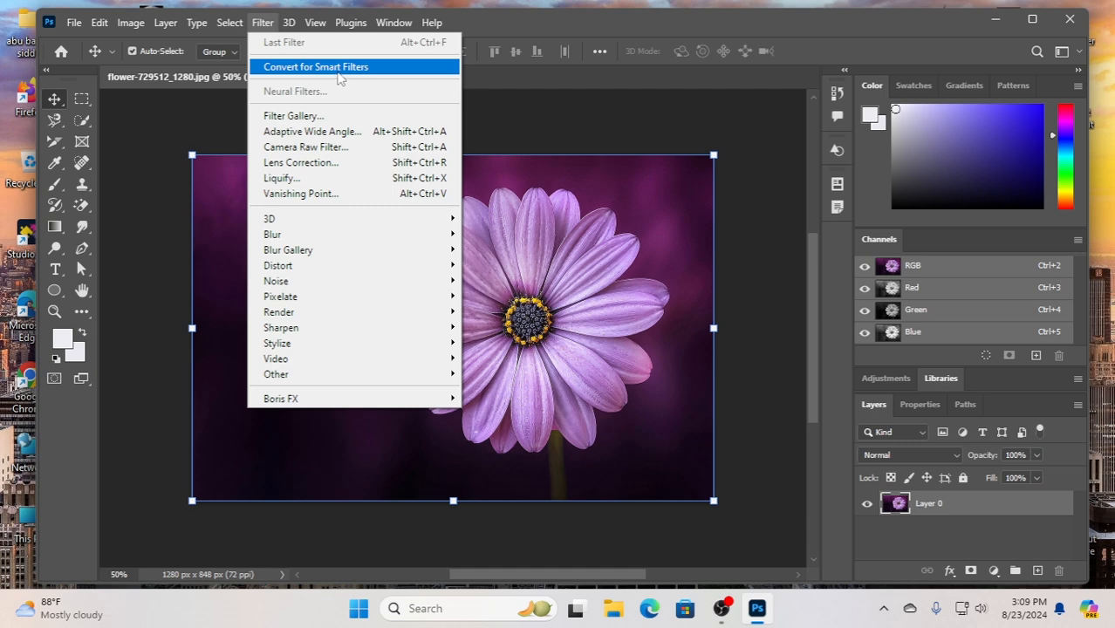
{"action": "left_click", "coordinate": [340, 68]}
{"action": "left_click", "coordinate": [543, 240]}
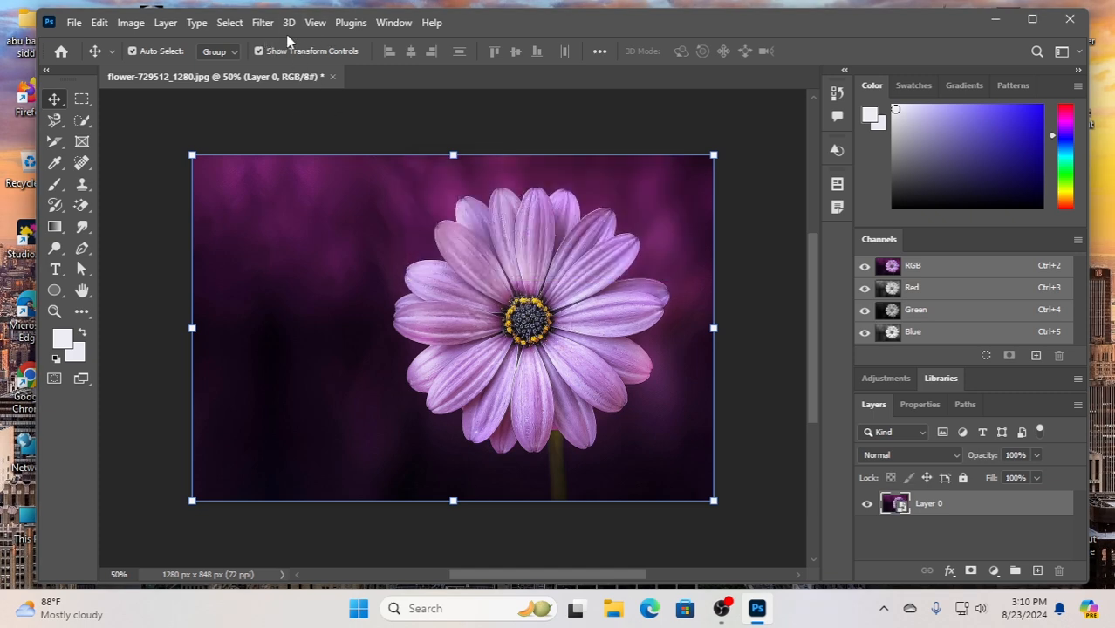
Step: Open the Filter Gallery for the flower layer with the whole image fitted in the preview
{"action": "left_click", "coordinate": [262, 23]}
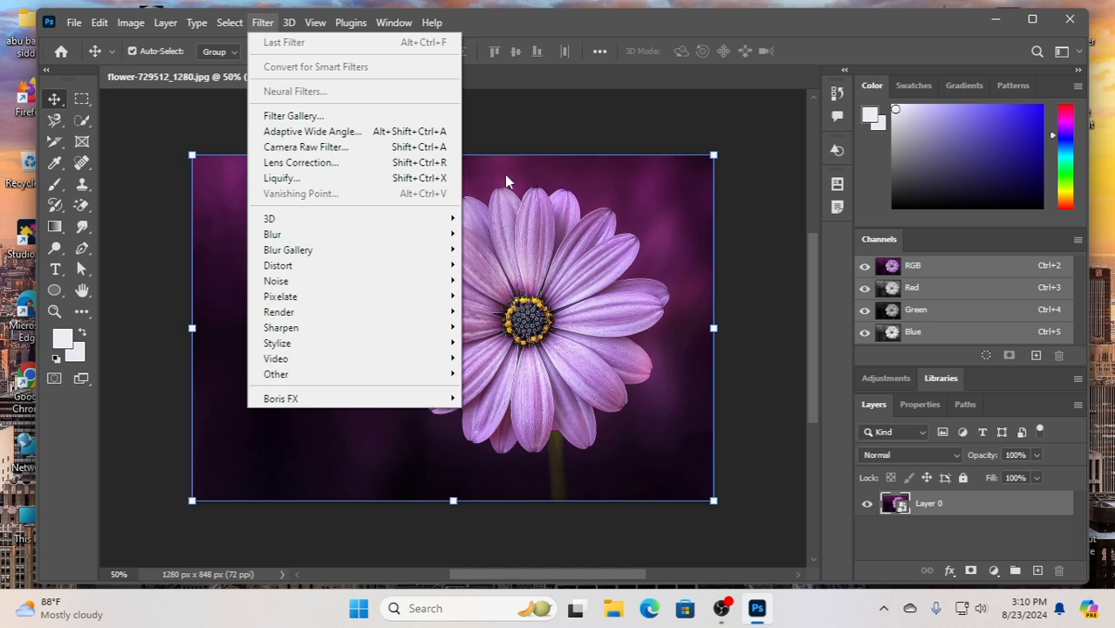
{"action": "left_click", "coordinate": [481, 25]}
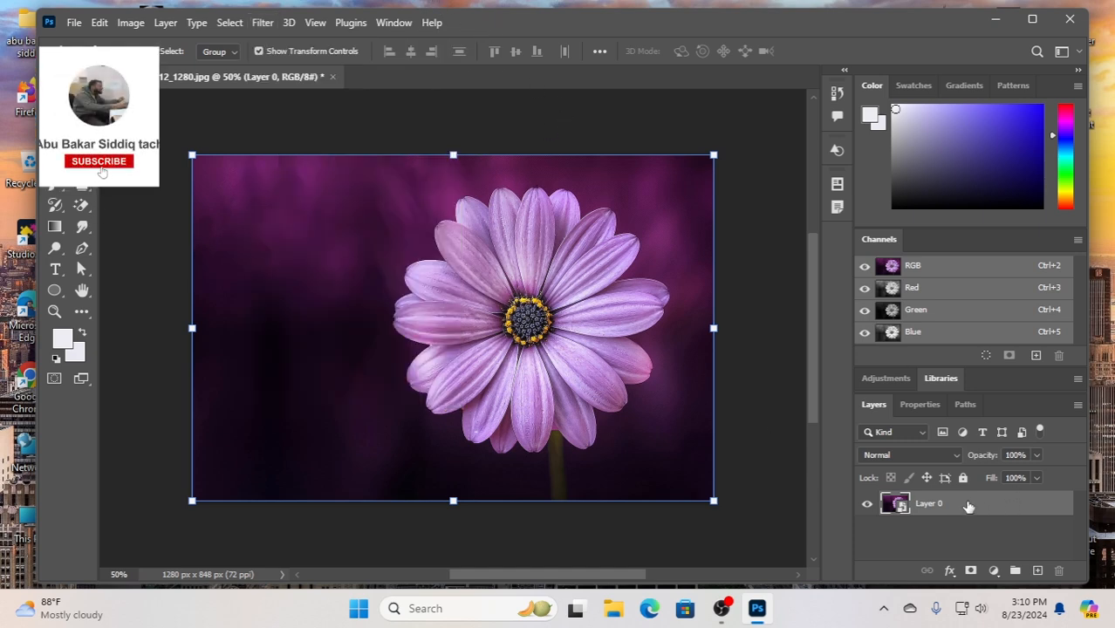
{"action": "left_click", "coordinate": [263, 22]}
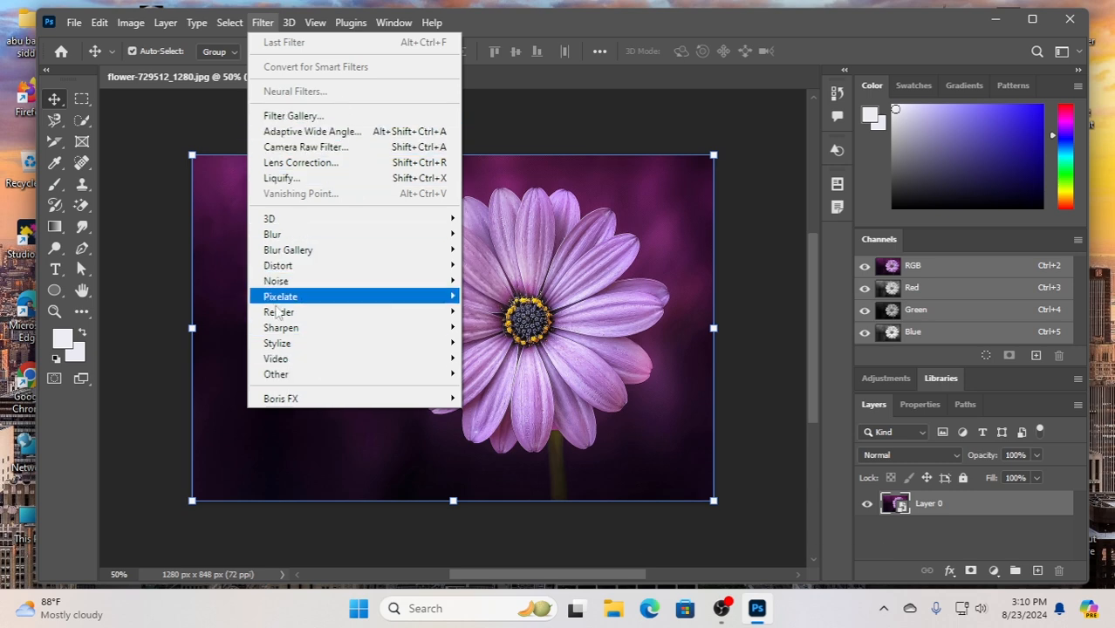
{"action": "mouse_move", "coordinate": [293, 221]}
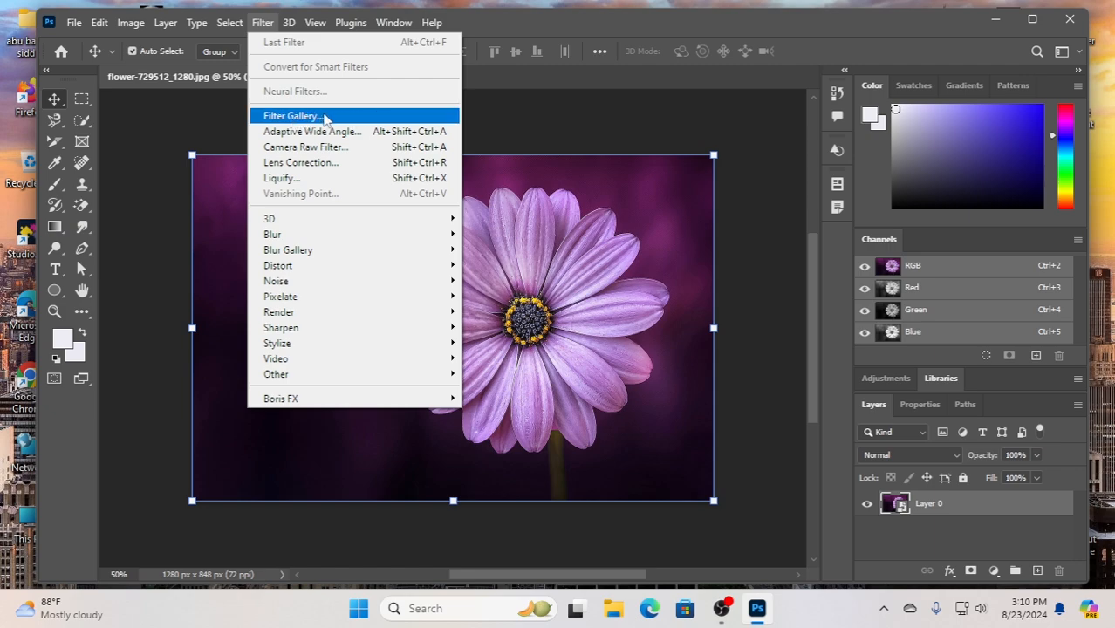
{"action": "left_click", "coordinate": [323, 117]}
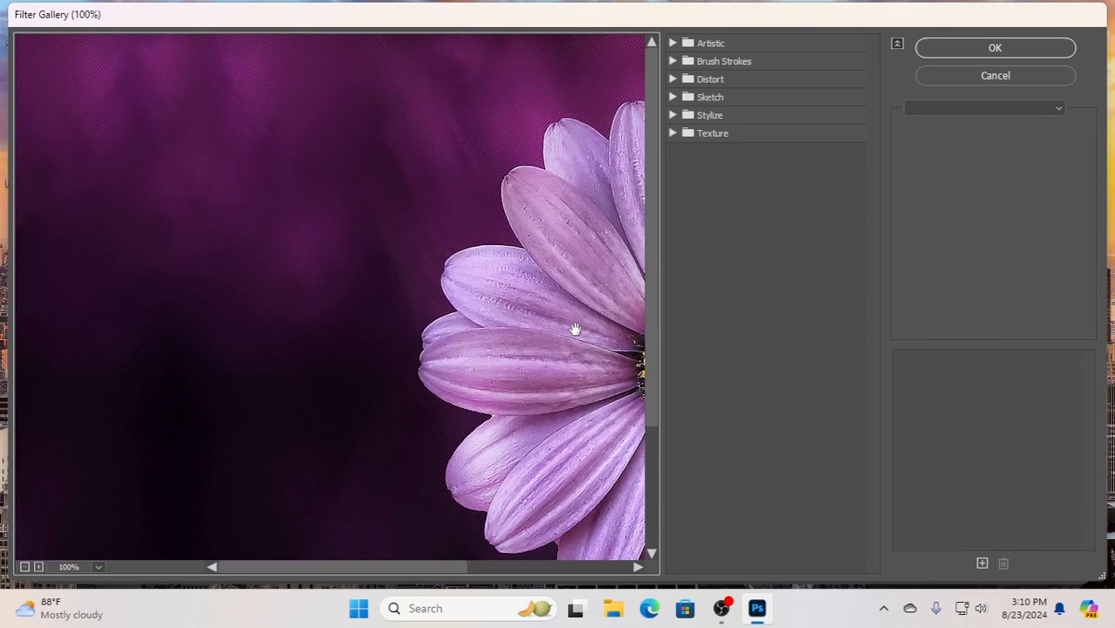
{"action": "scroll", "coordinate": [575, 328], "scroll_direction": "down", "scroll_amount": 1}
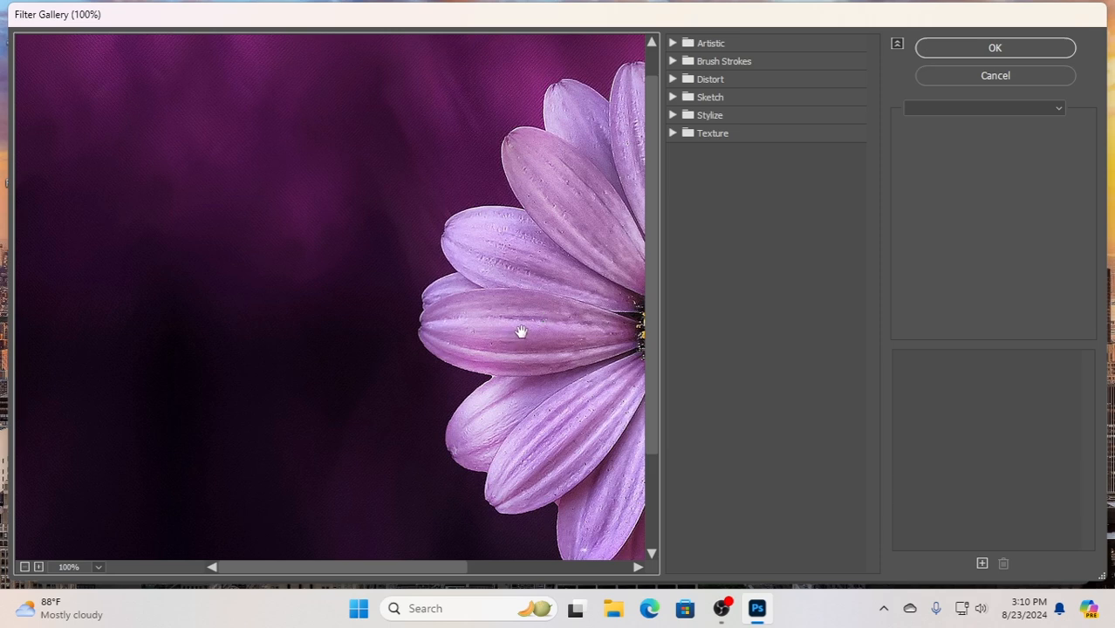
{"action": "scroll", "coordinate": [519, 332], "scroll_direction": "up", "scroll_amount": 1}
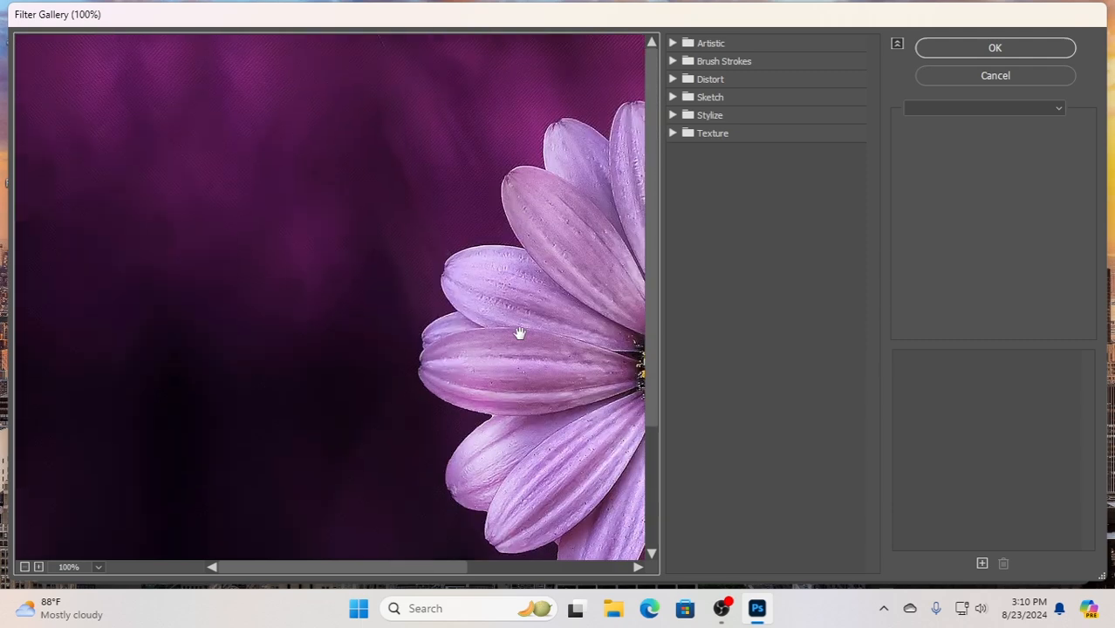
{"action": "scroll", "coordinate": [517, 333], "scroll_direction": "down", "scroll_amount": 2}
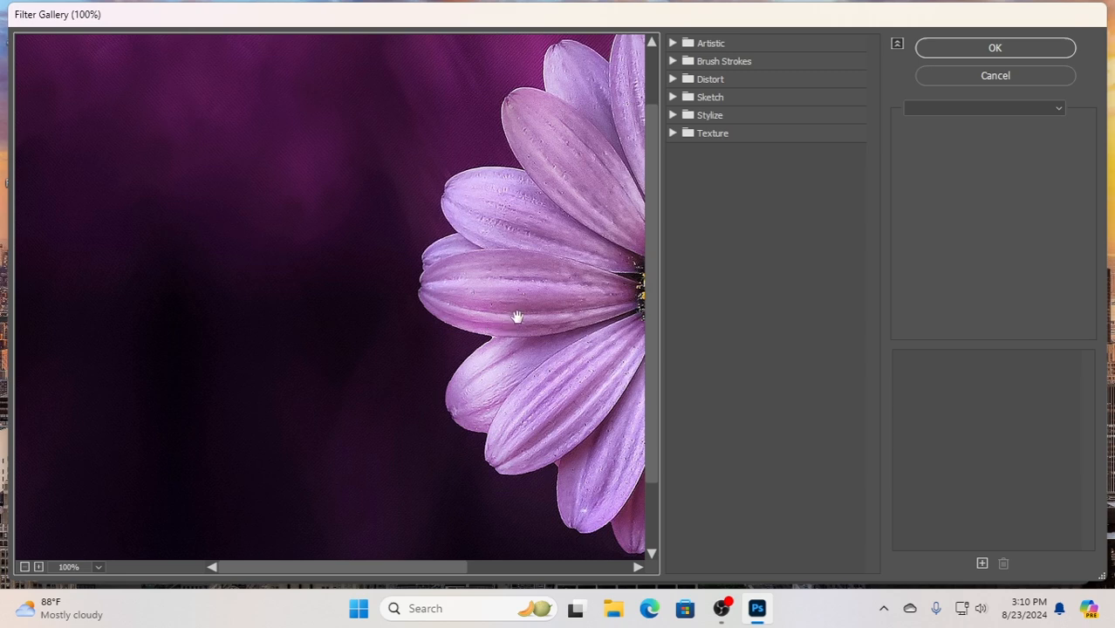
{"action": "scroll", "coordinate": [515, 320], "scroll_direction": "down", "scroll_amount": 4}
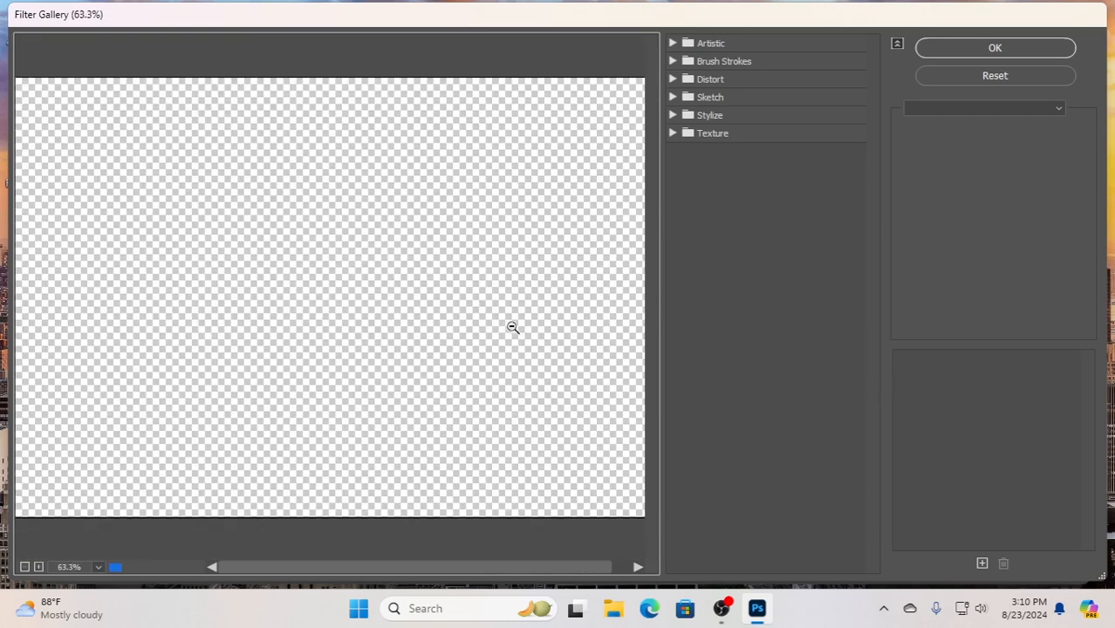
{"action": "scroll", "coordinate": [512, 328], "scroll_direction": "down", "scroll_amount": 1}
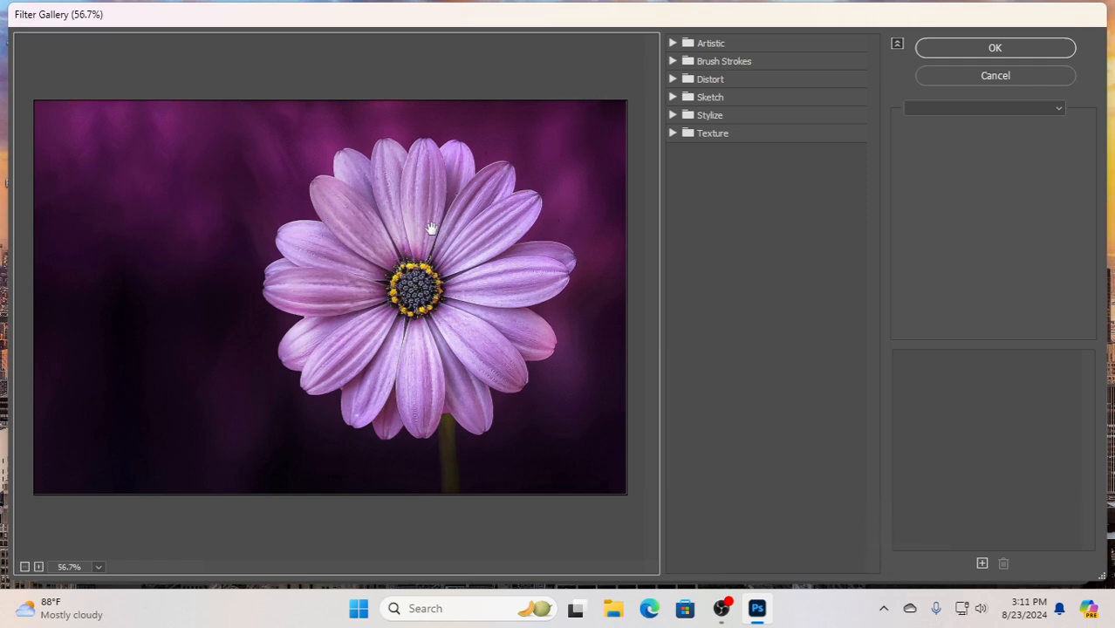
Step: Try the Artistic filter Cutout with Number of Levels 6, testing Edge Simplicity 7 and settling on 4
{"action": "left_click", "coordinate": [685, 43]}
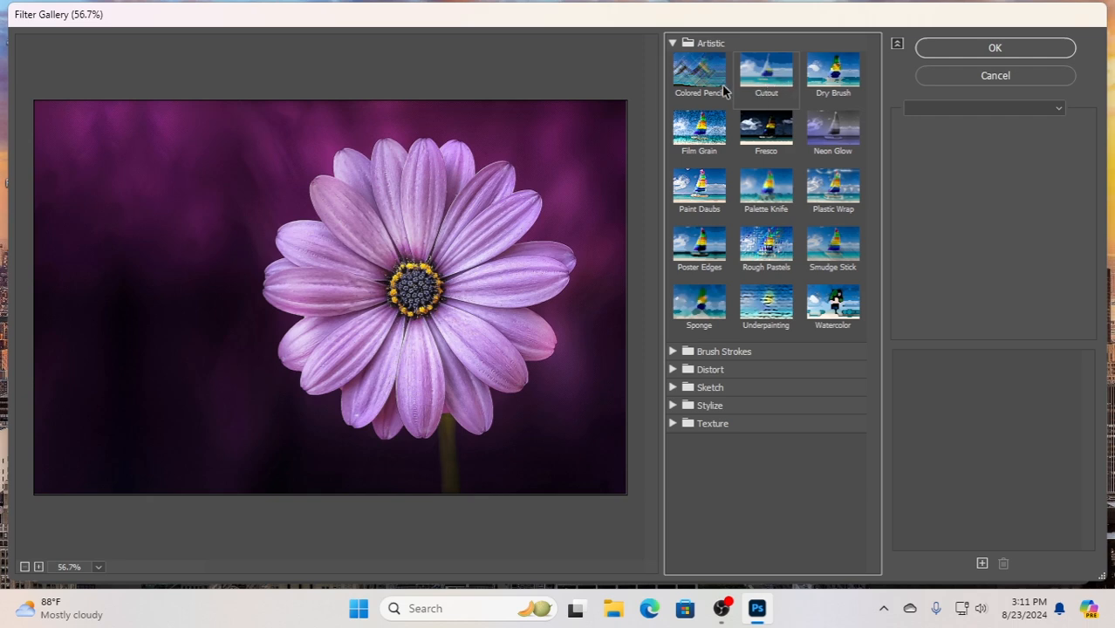
{"action": "left_click", "coordinate": [779, 81]}
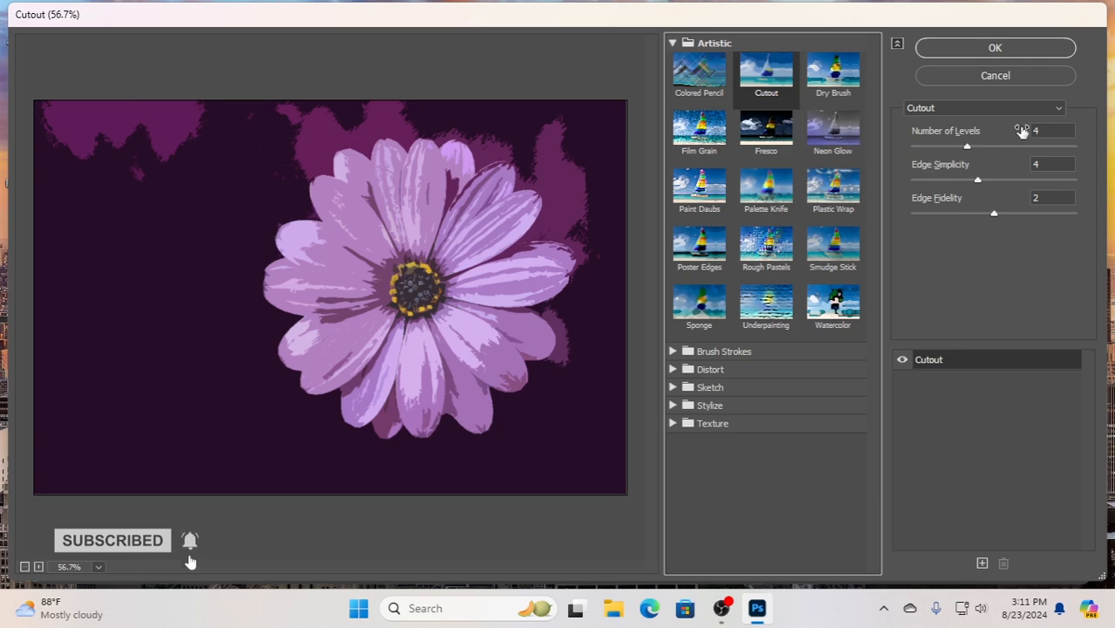
{"action": "left_click", "coordinate": [968, 150]}
{"action": "left_click_drag", "start_coordinate": [970, 151], "coordinate": [1006, 149]}
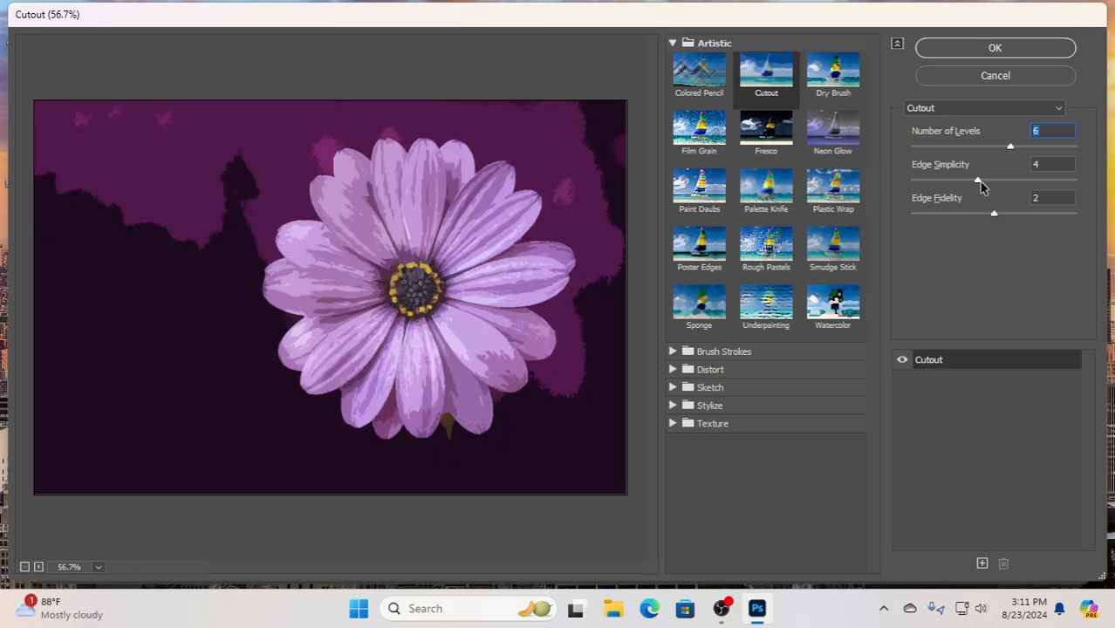
{"action": "left_click_drag", "start_coordinate": [981, 187], "coordinate": [1030, 185]}
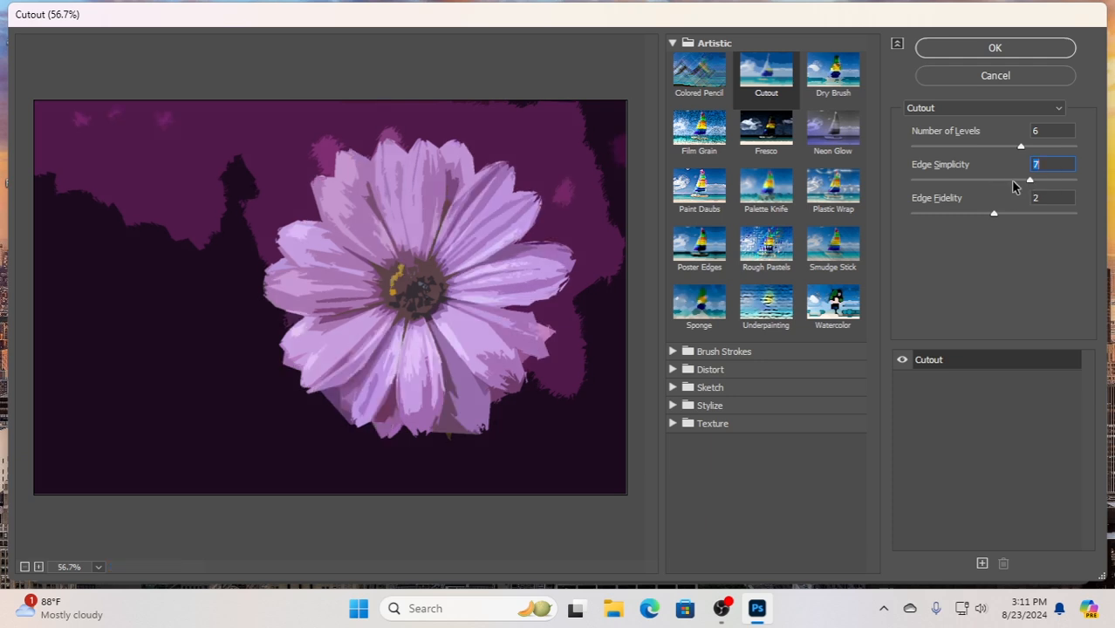
{"action": "left_click_drag", "start_coordinate": [1029, 181], "coordinate": [978, 182]}
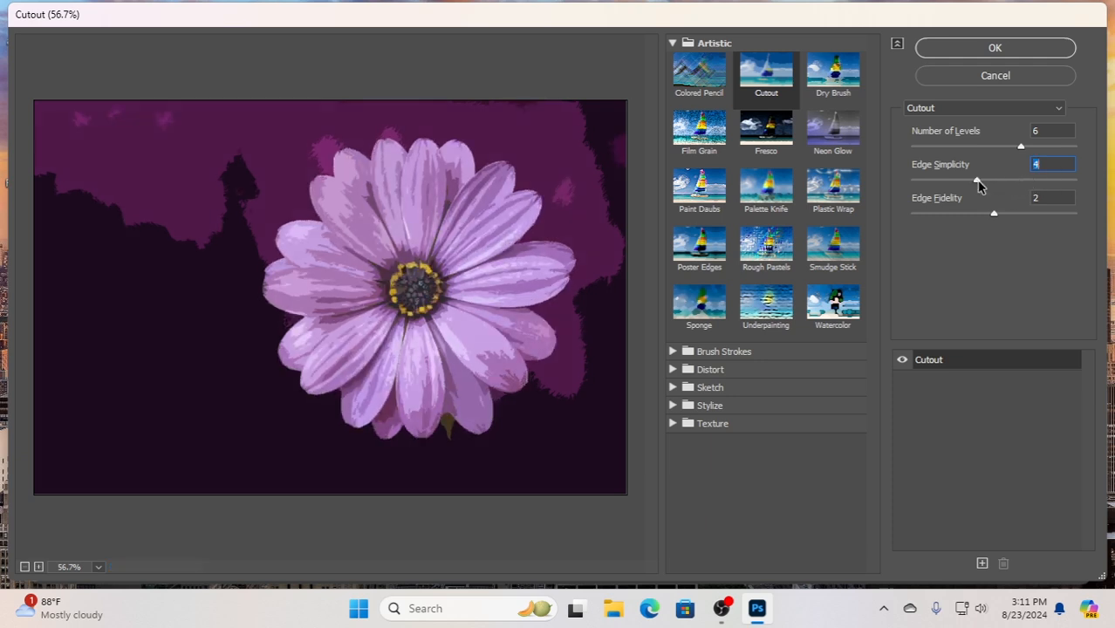
Step: Preview the Neon Glow filter and replace it with Rough Pastels using Stroke Length 30 and Stroke Detail 18
{"action": "left_click", "coordinate": [839, 140]}
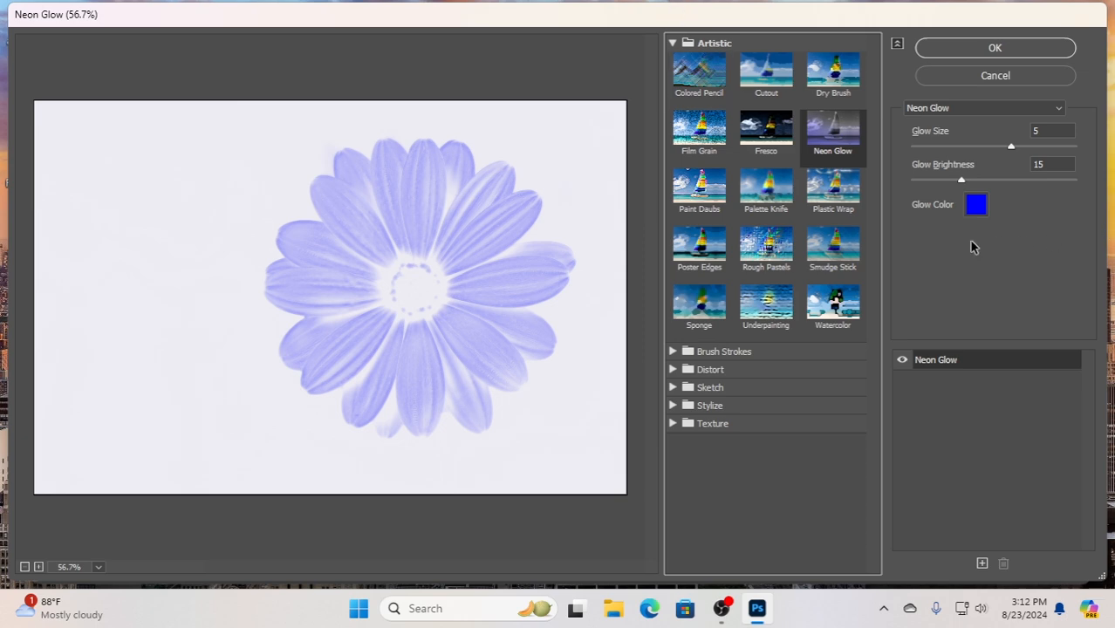
{"action": "left_click", "coordinate": [767, 248]}
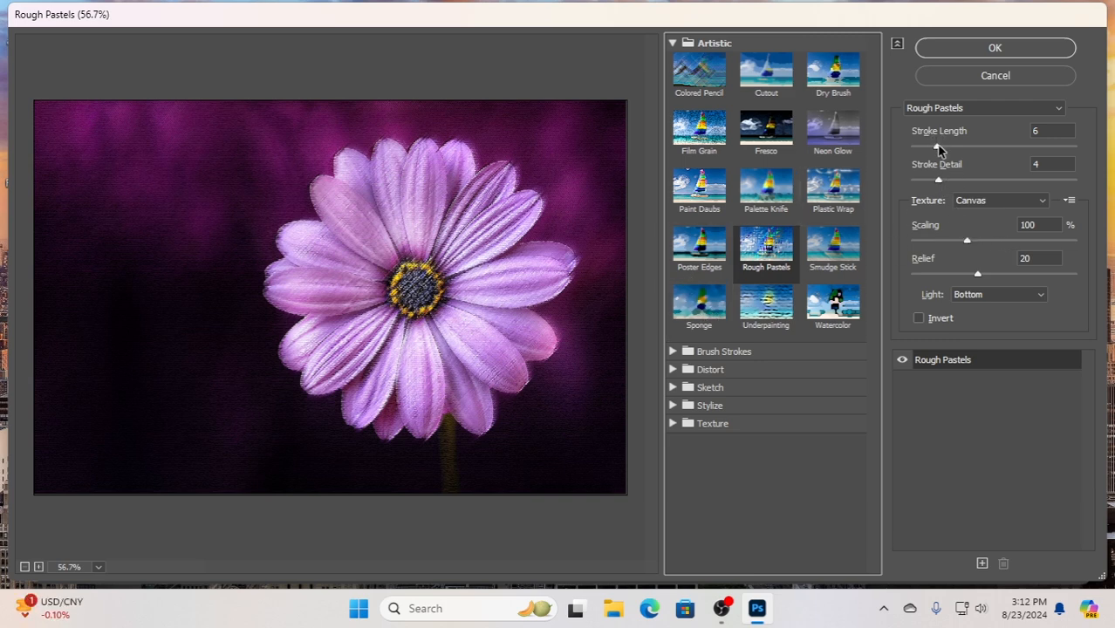
{"action": "left_click_drag", "start_coordinate": [938, 148], "coordinate": [990, 149]}
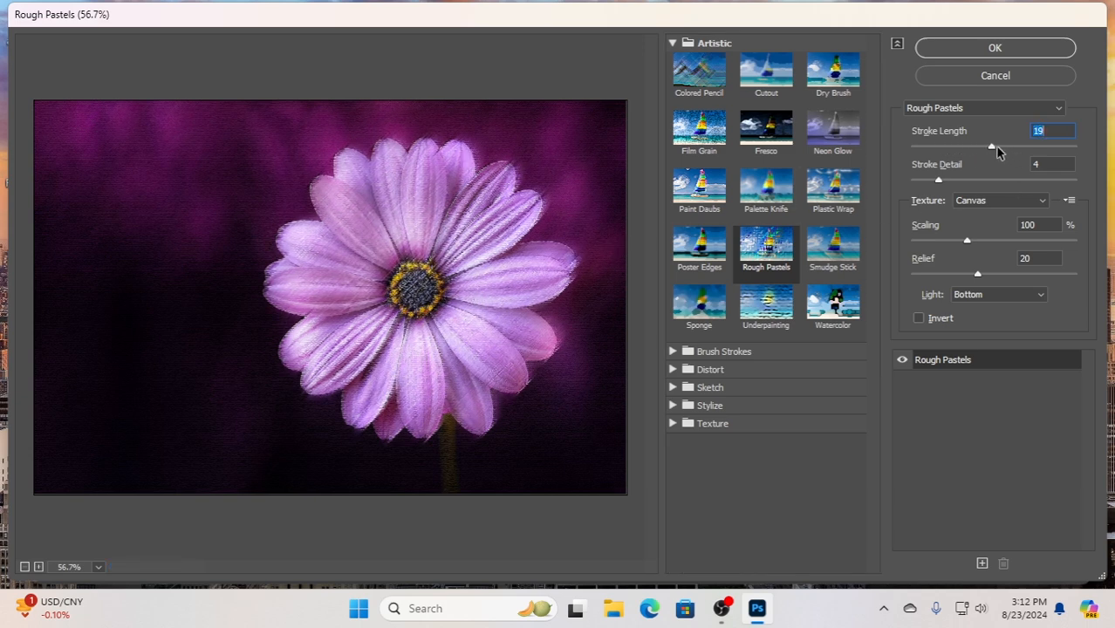
{"action": "left_click_drag", "start_coordinate": [991, 150], "coordinate": [1032, 150]}
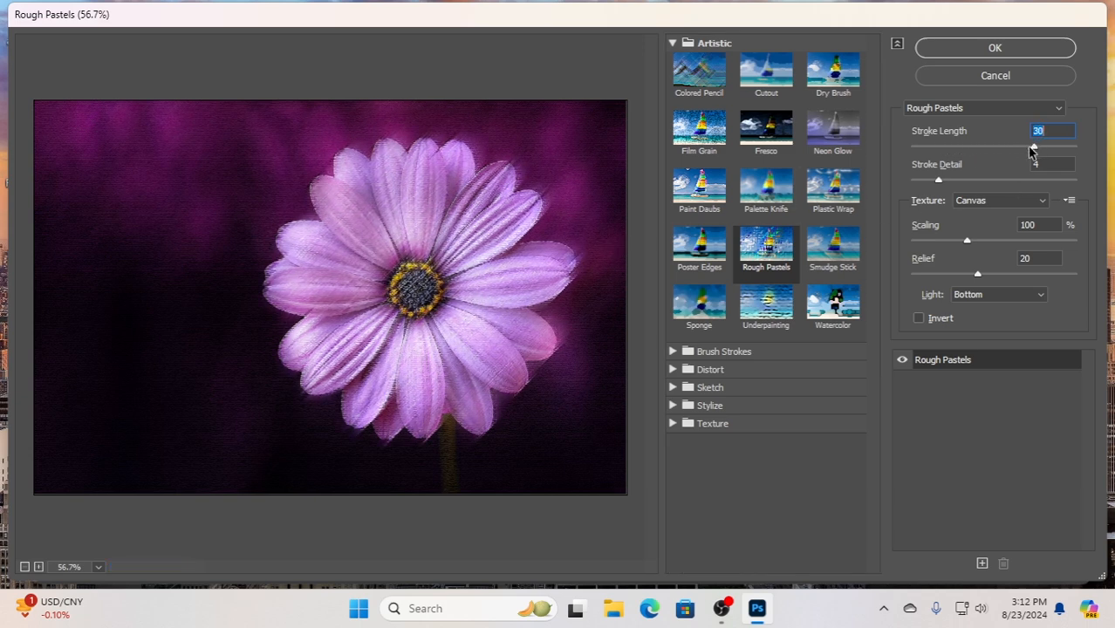
{"action": "left_click_drag", "start_coordinate": [939, 181], "coordinate": [1062, 179]}
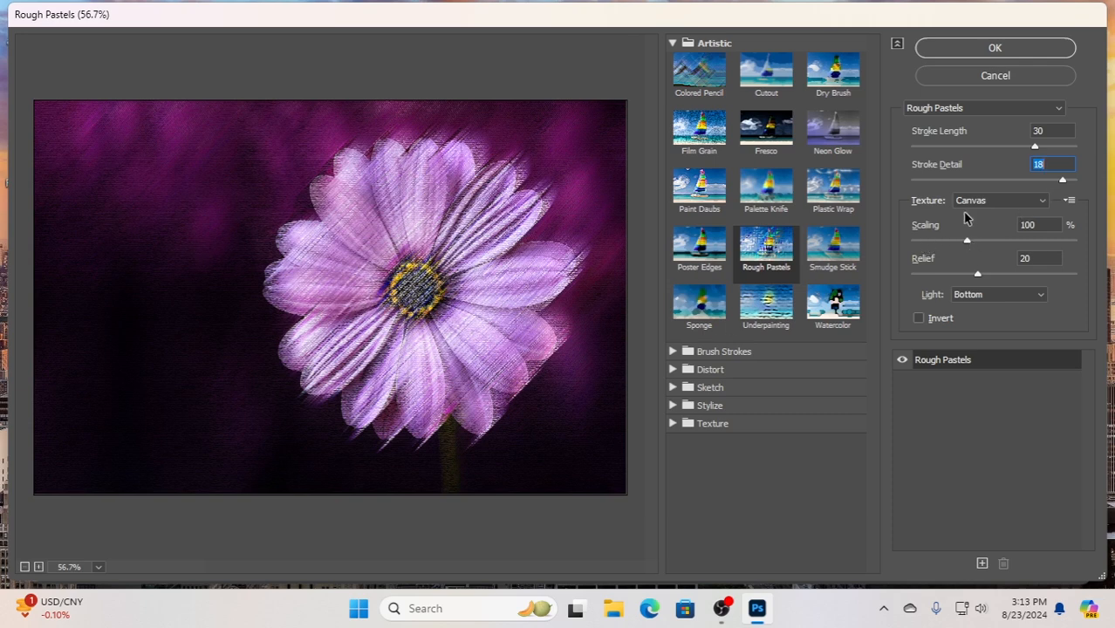
Step: Set the Rough Pastels Canvas texture to Scaling 139% and Relief 36, keeping the light direction at Bottom
{"action": "left_click_drag", "start_coordinate": [971, 239], "coordinate": [1000, 239]}
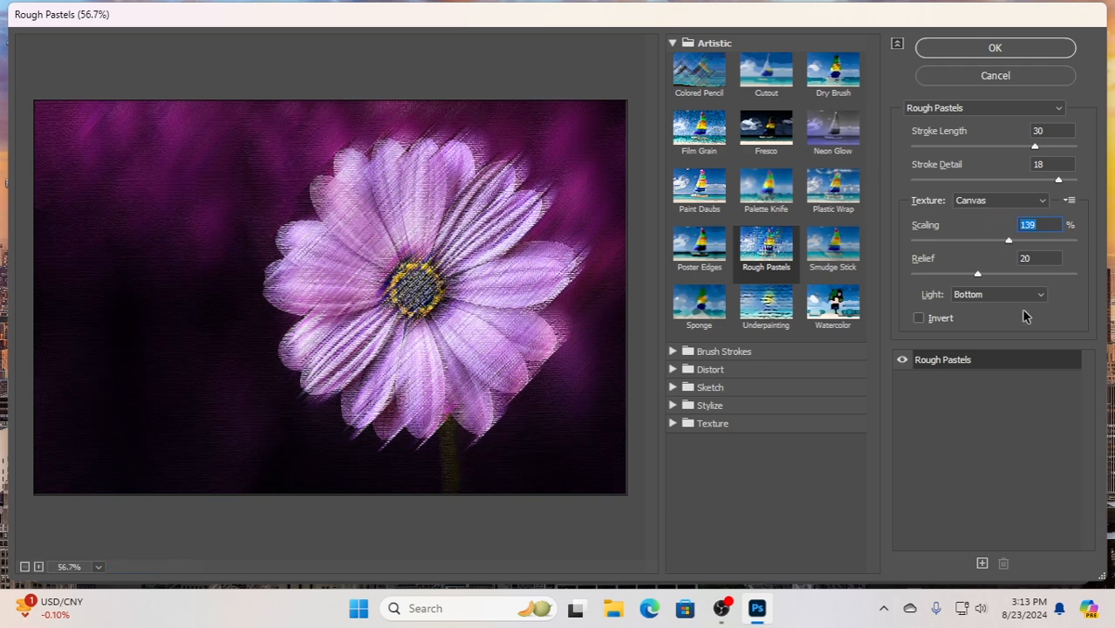
{"action": "left_click_drag", "start_coordinate": [982, 276], "coordinate": [1029, 276]}
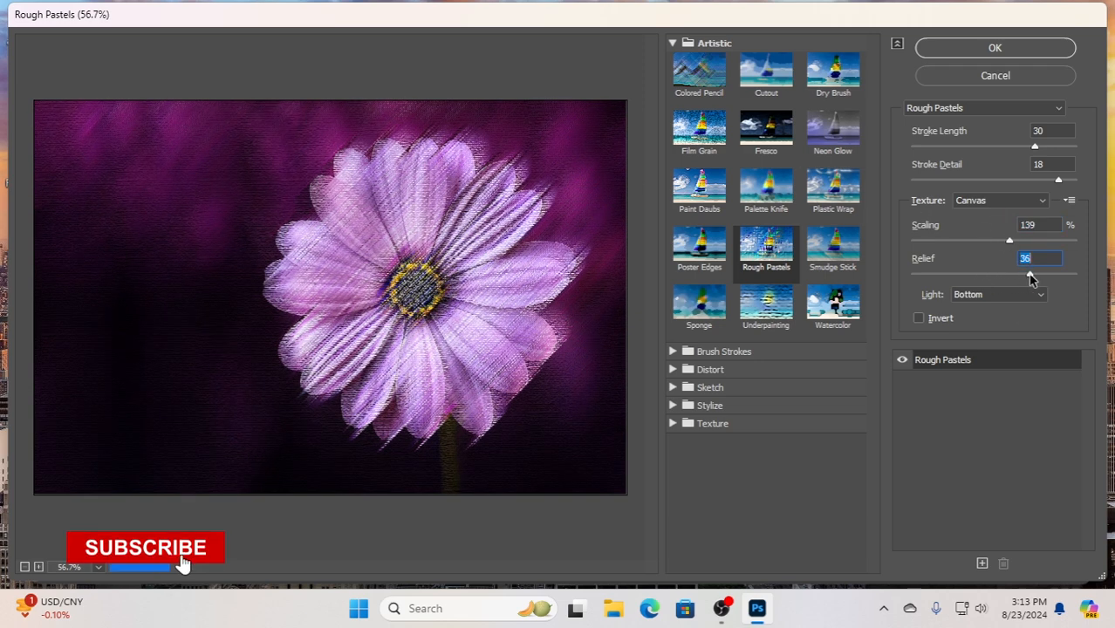
{"action": "left_click", "coordinate": [1003, 295]}
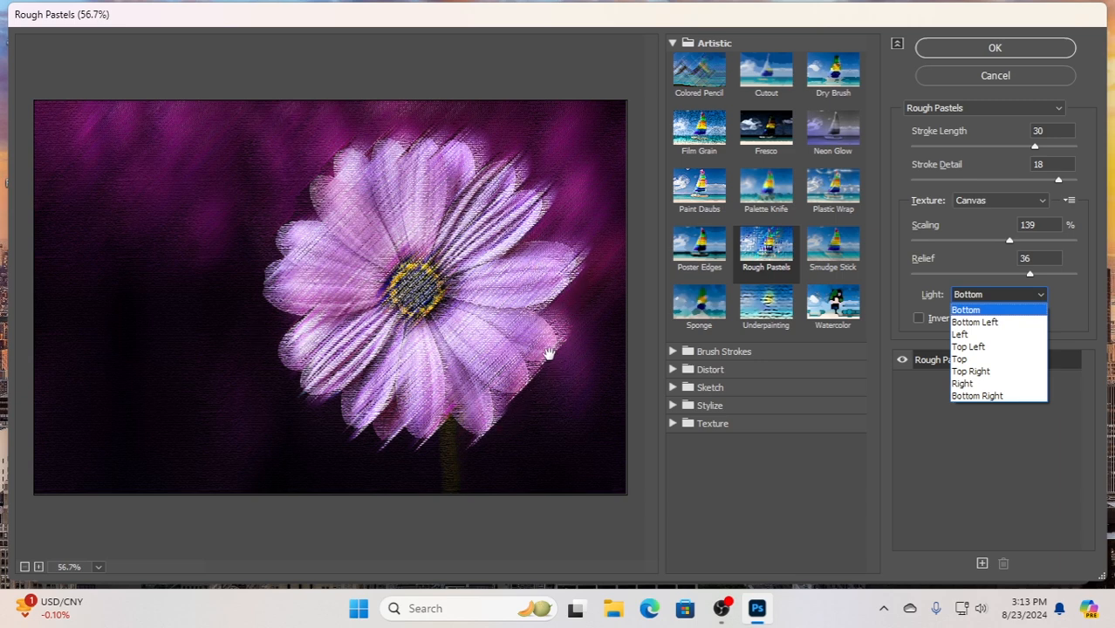
{"action": "left_click", "coordinate": [988, 298]}
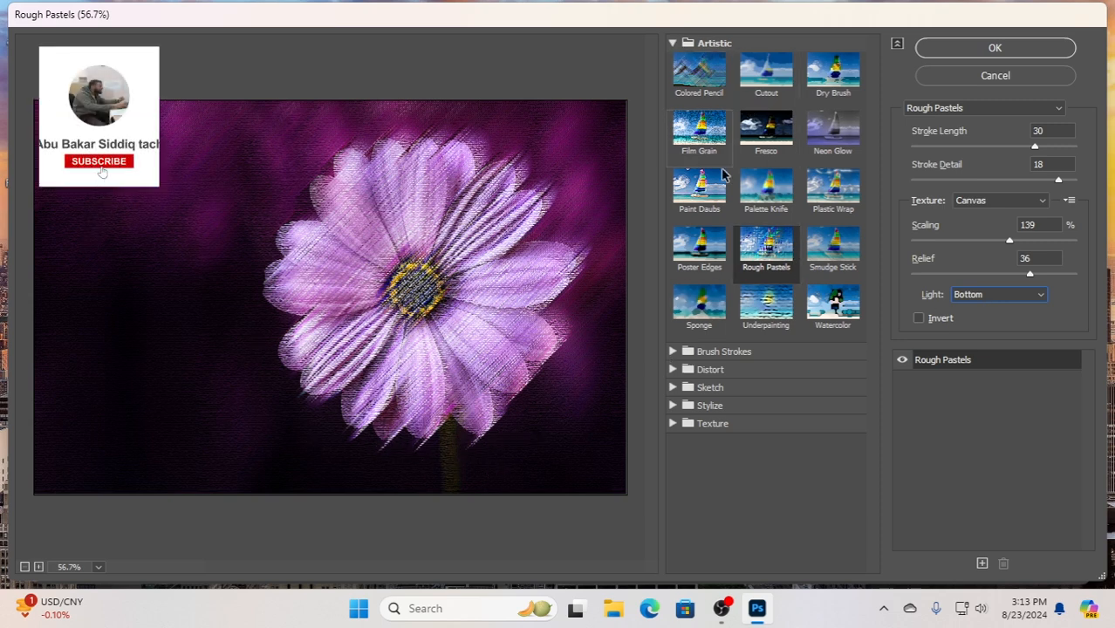
Step: Preview the Spatter and Dark Strokes filters from the Brush Strokes category and leave Sumi-e as the selected effect
{"action": "left_click", "coordinate": [672, 43]}
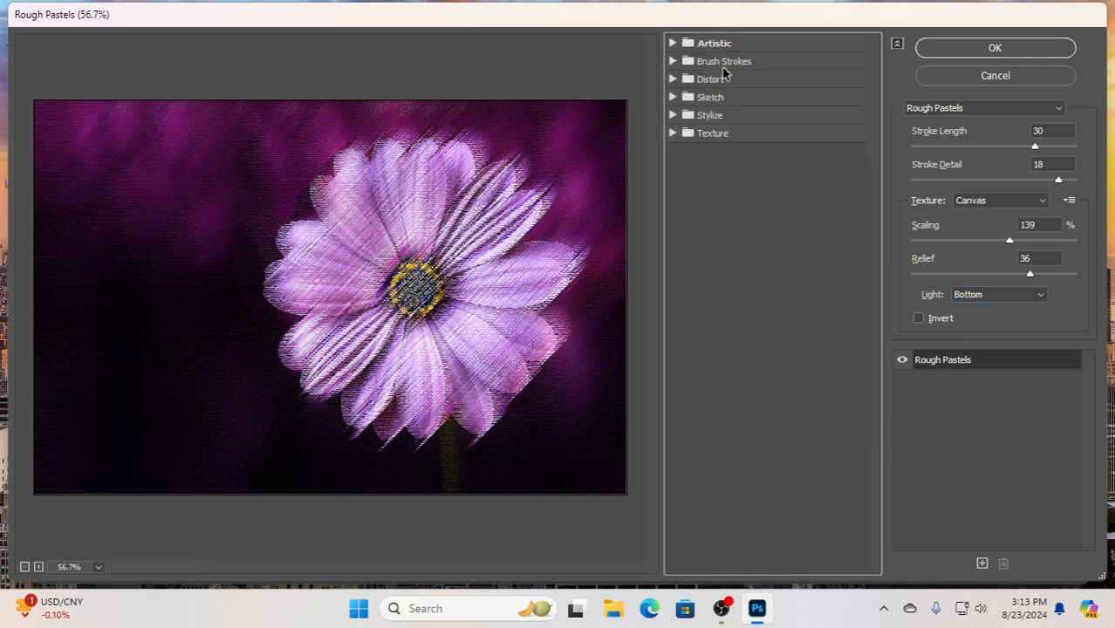
{"action": "left_click", "coordinate": [673, 62]}
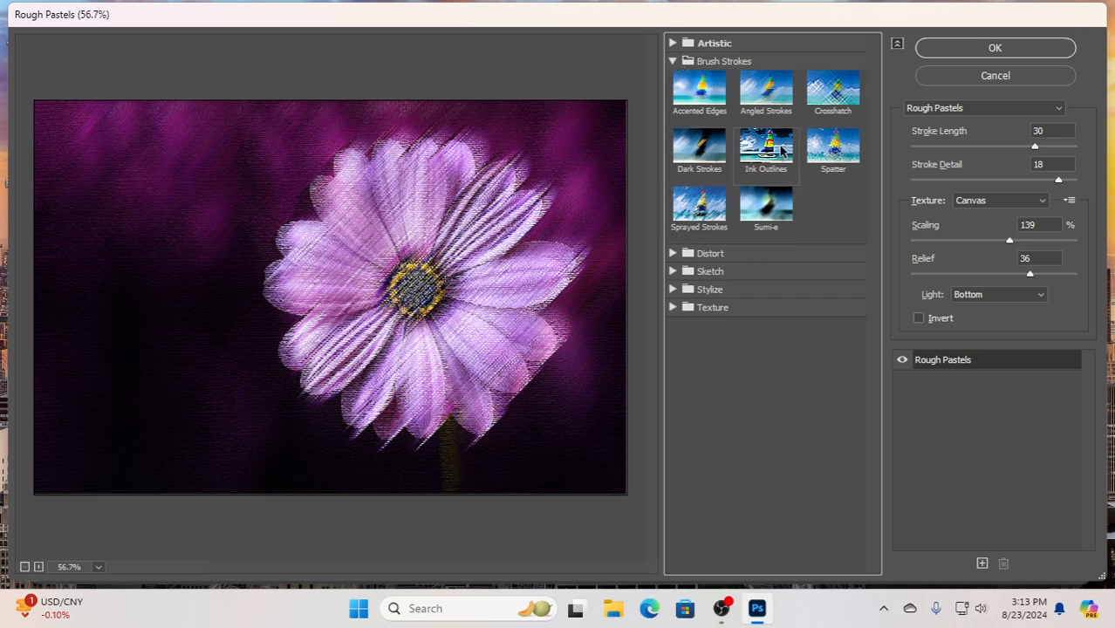
{"action": "left_click", "coordinate": [833, 148]}
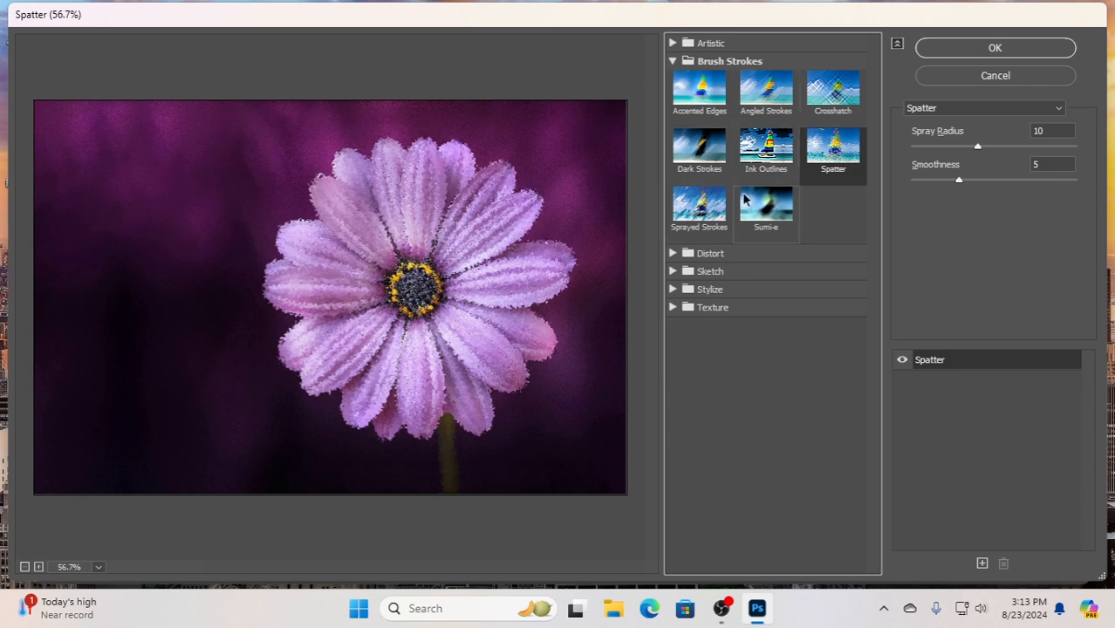
{"action": "left_click", "coordinate": [704, 150]}
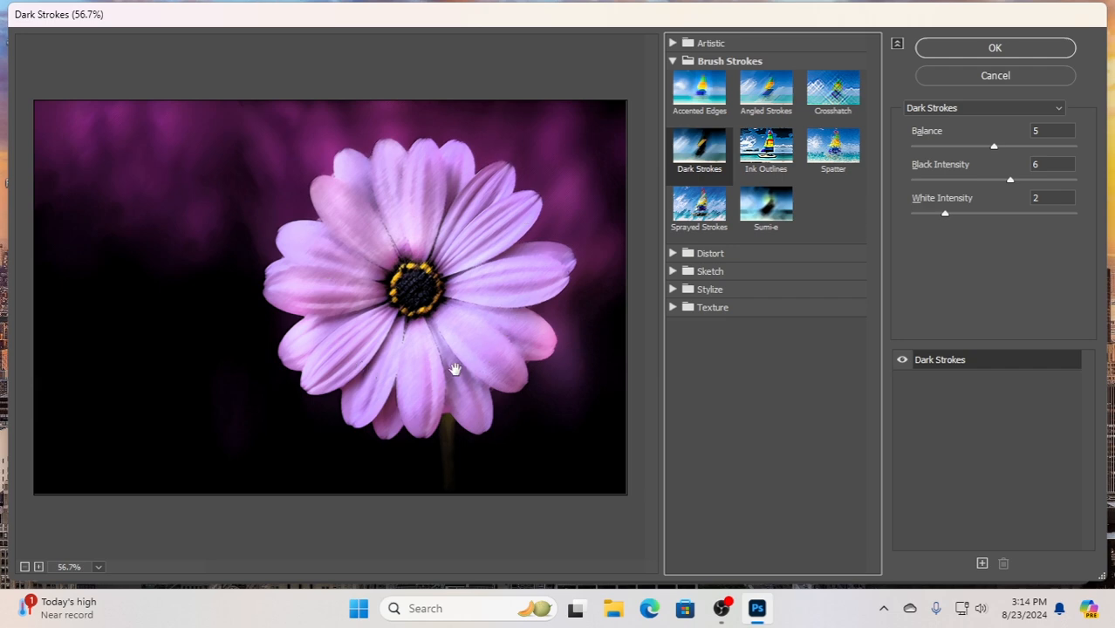
{"action": "left_click", "coordinate": [764, 209]}
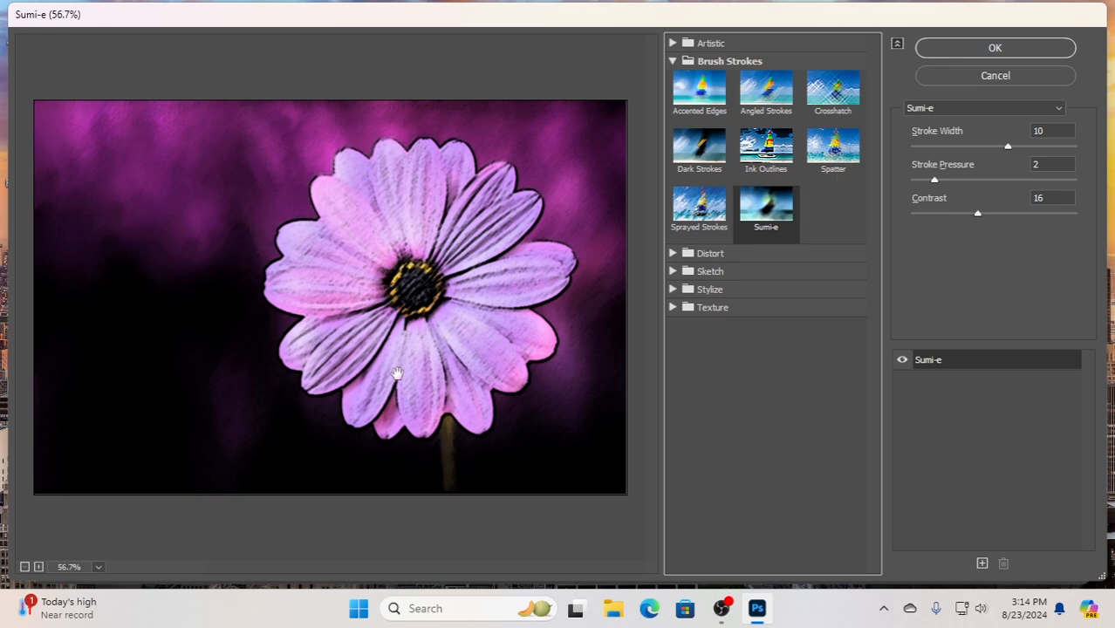
{"action": "left_click", "coordinate": [672, 61]}
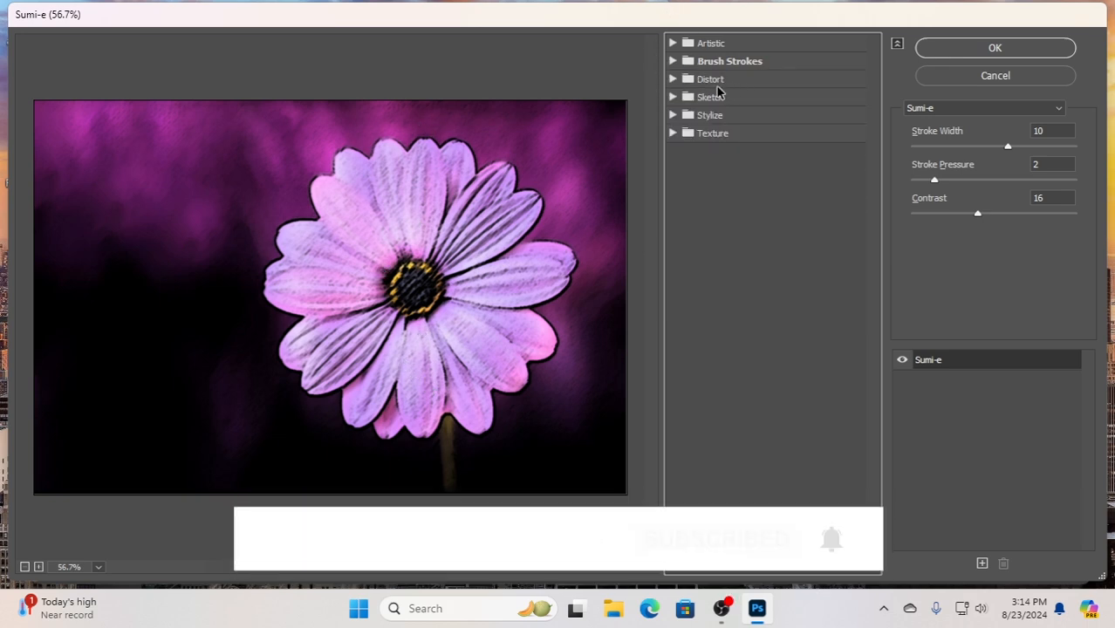
Step: Preview the Distort category's Diffuse Glow, Glass and Ocean Ripple filters on the flower photo
{"action": "left_click", "coordinate": [675, 79]}
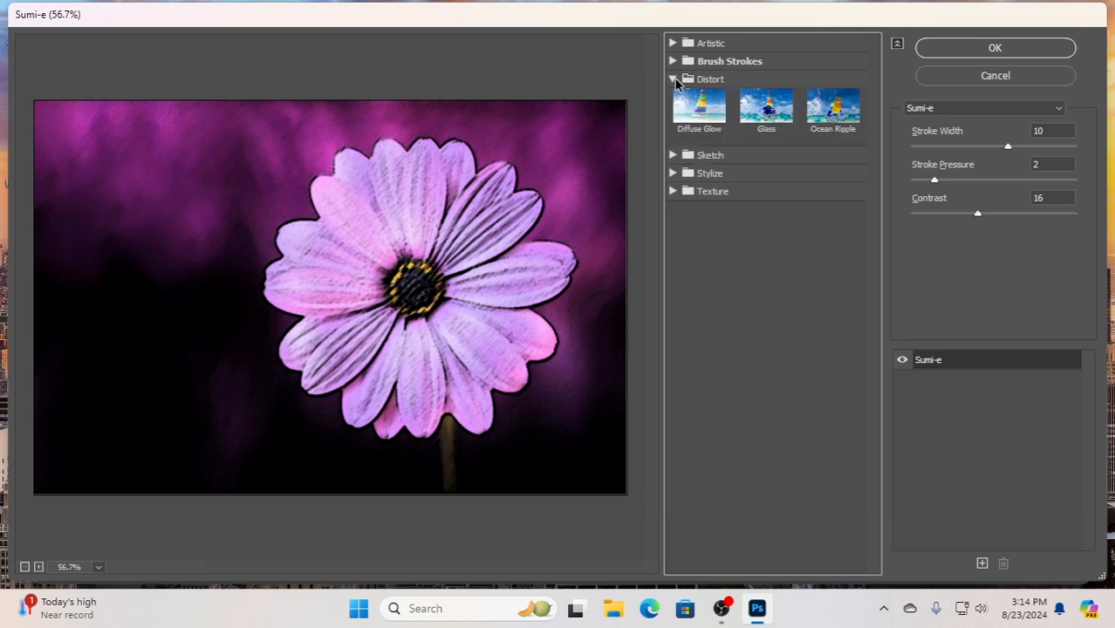
{"action": "left_click", "coordinate": [701, 109]}
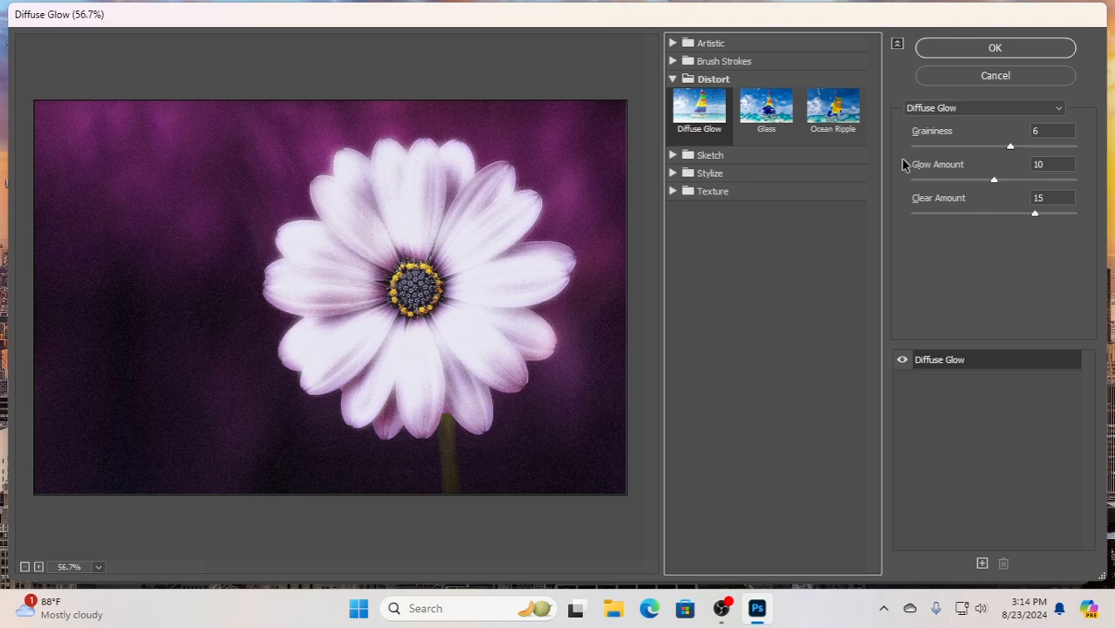
{"action": "left_click", "coordinate": [785, 124]}
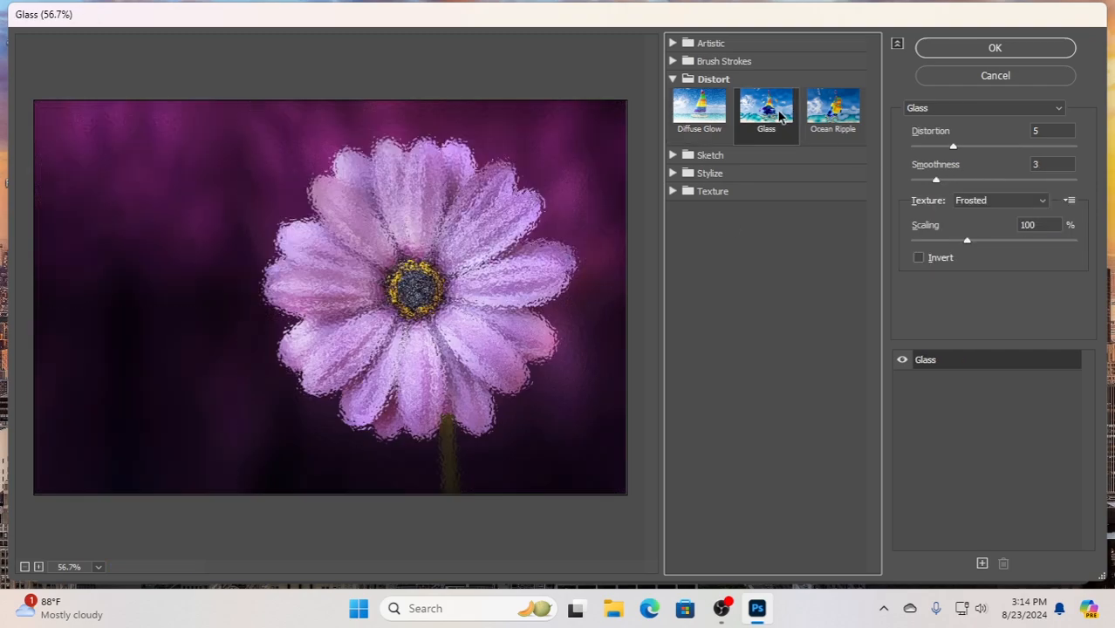
{"action": "left_click", "coordinate": [855, 120]}
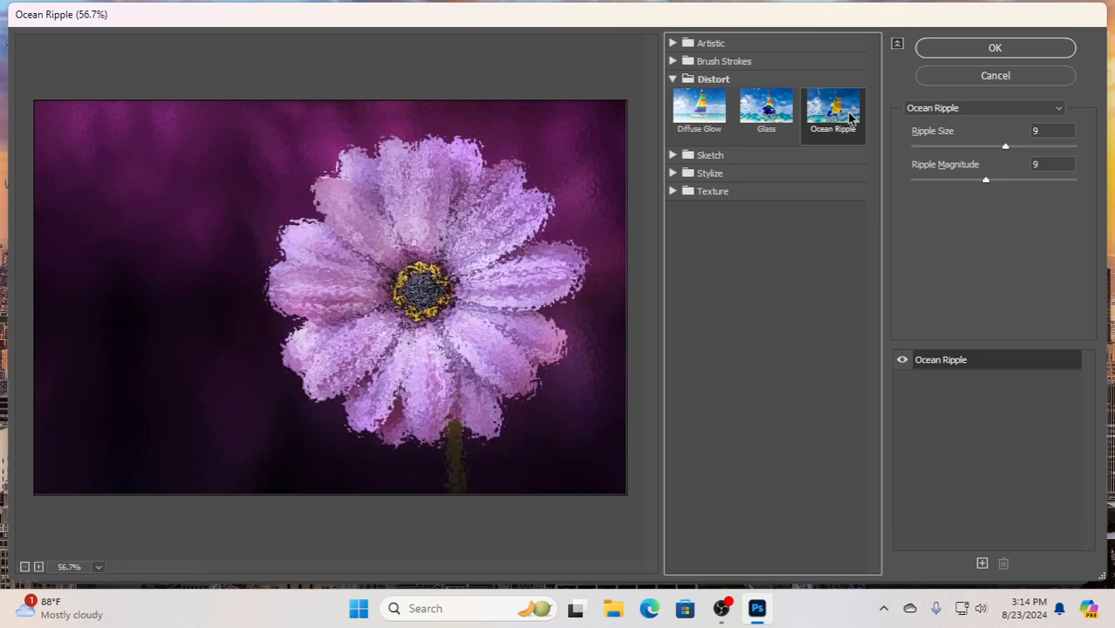
{"action": "left_click", "coordinate": [673, 79]}
Step: Preview the Sketch filters Stamp, Reticulation, Chrome, Graphic Pen, Bas Relief and Chalk & Charcoal on the flower photo
{"action": "left_click", "coordinate": [676, 98]}
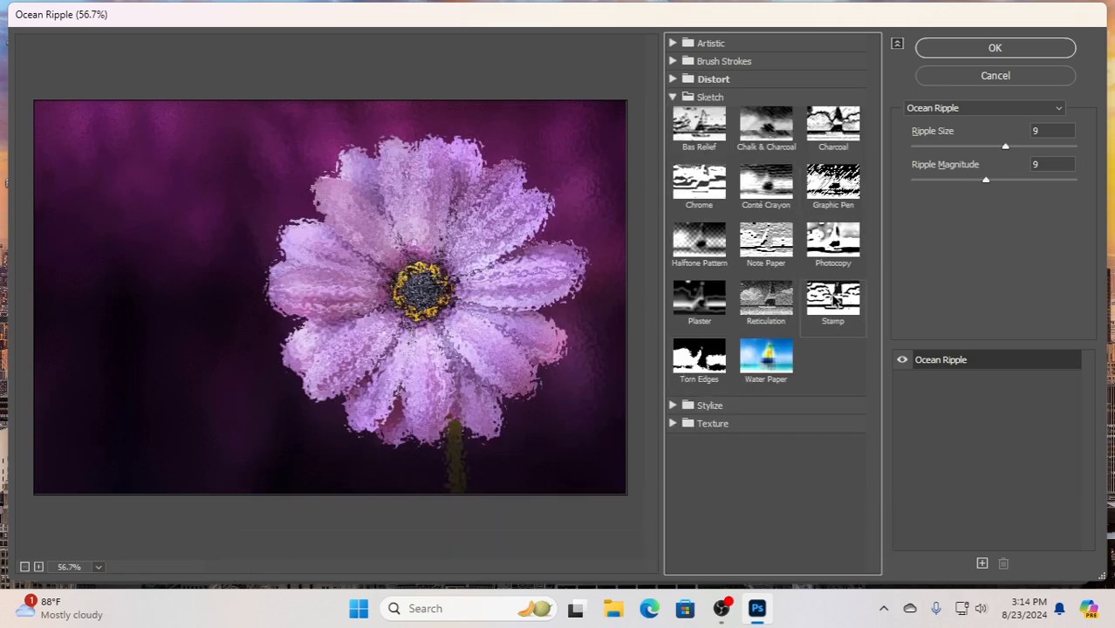
{"action": "left_click", "coordinate": [834, 300]}
{"action": "left_click", "coordinate": [749, 293]}
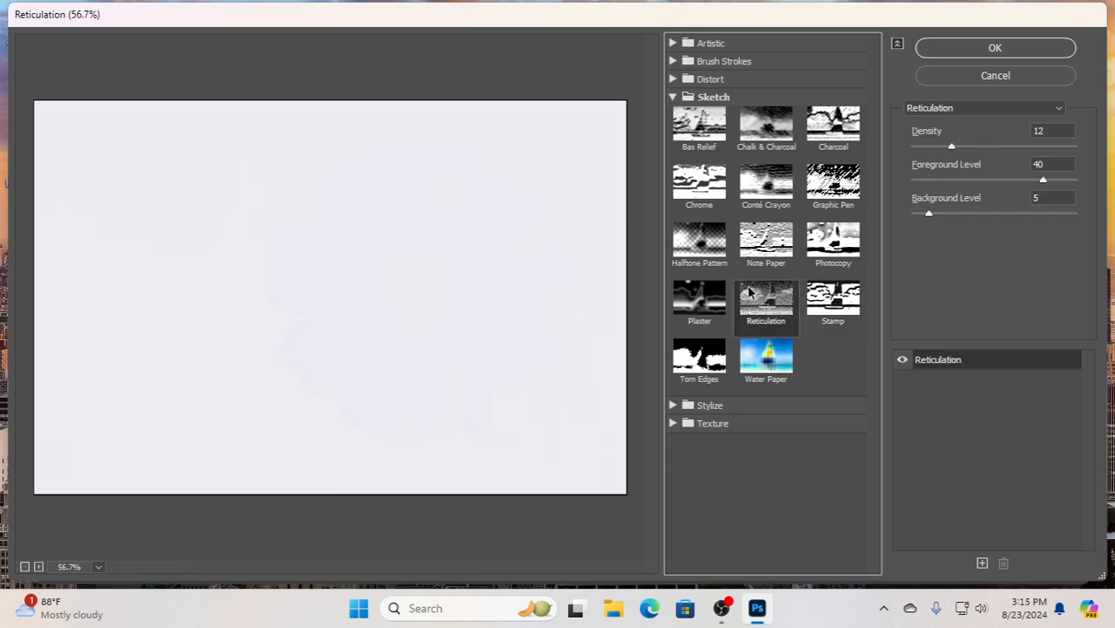
{"action": "left_click", "coordinate": [707, 205]}
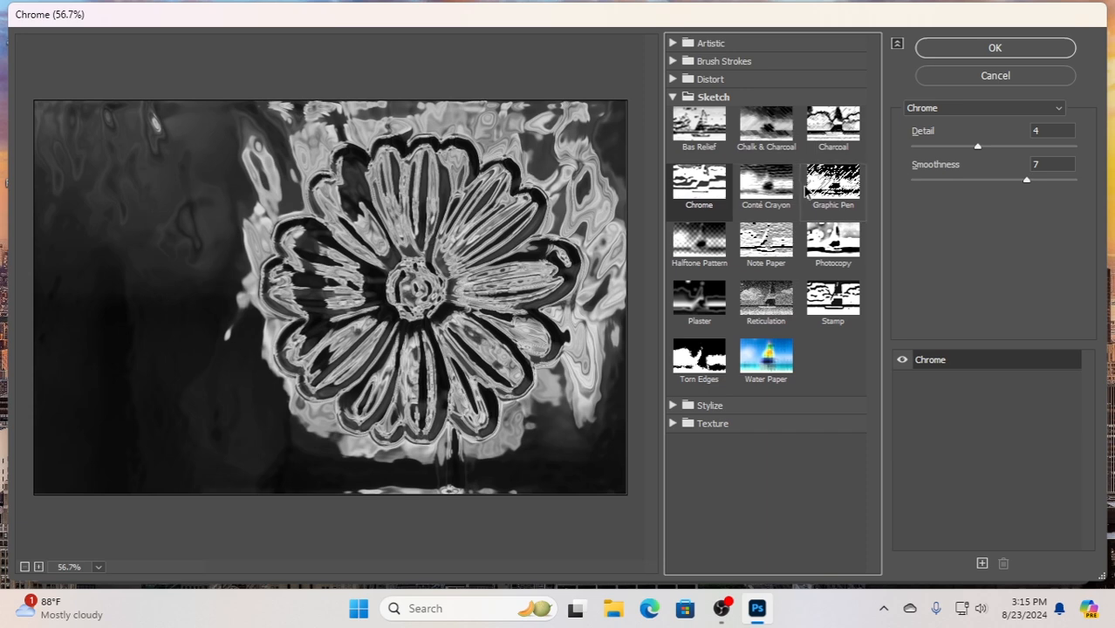
{"action": "left_click", "coordinate": [829, 187]}
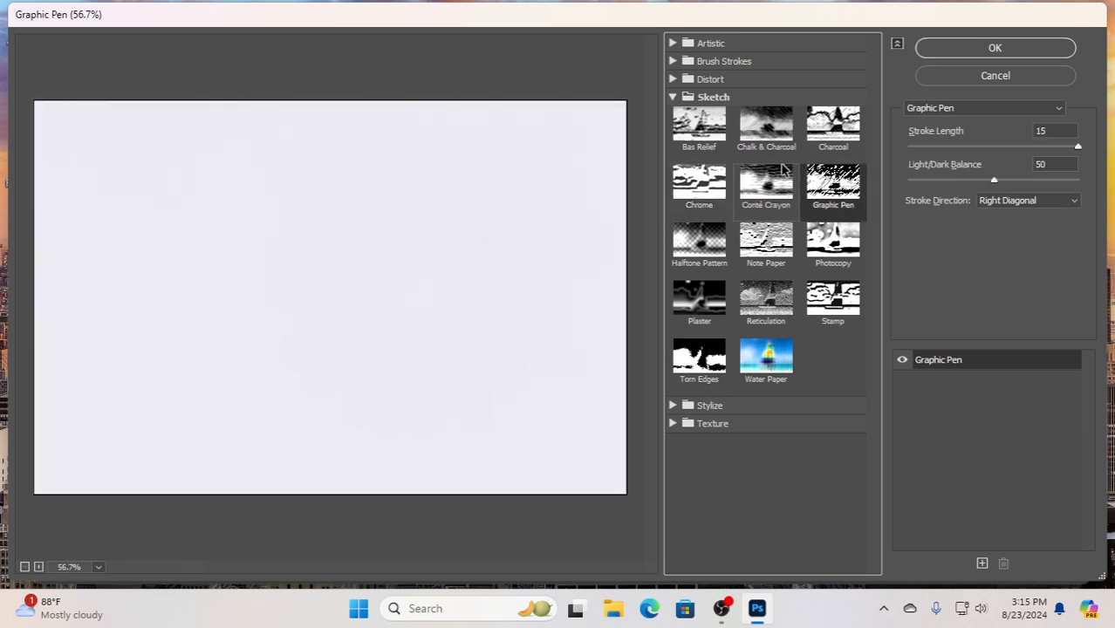
{"action": "left_click", "coordinate": [720, 140]}
{"action": "left_click", "coordinate": [753, 154]}
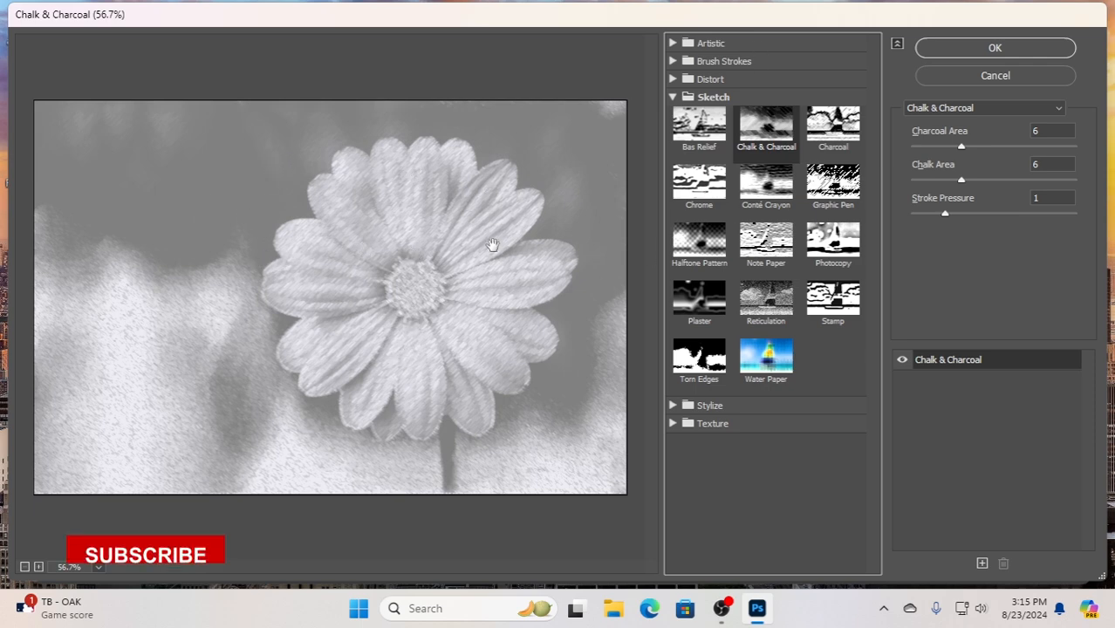
{"action": "left_click", "coordinate": [672, 98]}
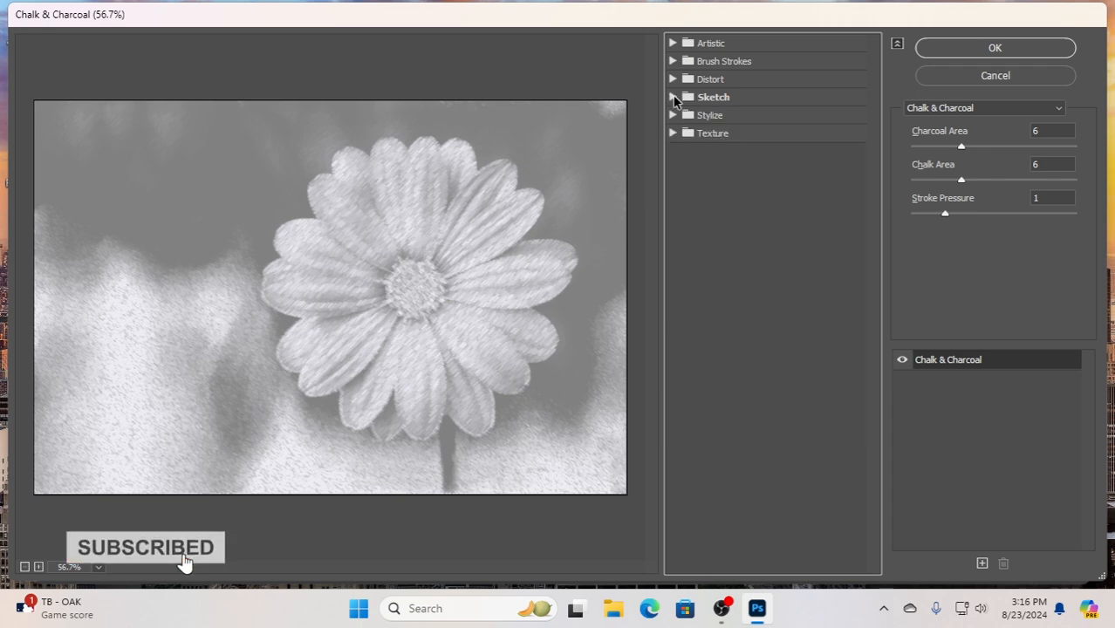
Step: Try the Stylize filter Glowing Edges with Edge Width 8 and Smoothness 9, testing Edge Brightness 9 and settling on 3
{"action": "left_click", "coordinate": [673, 115]}
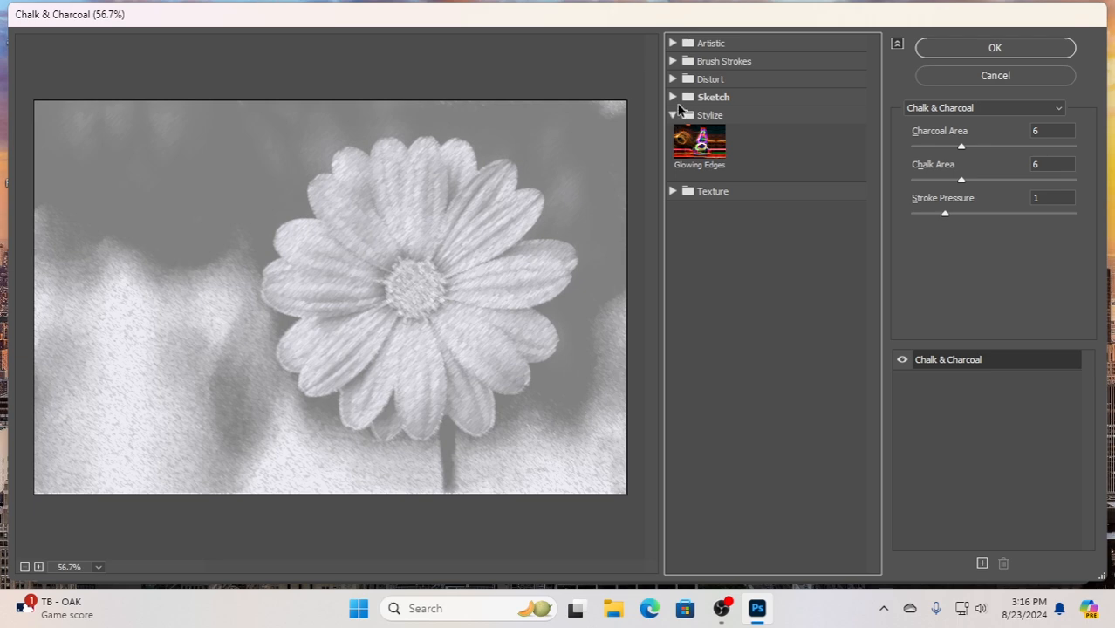
{"action": "left_click", "coordinate": [709, 166]}
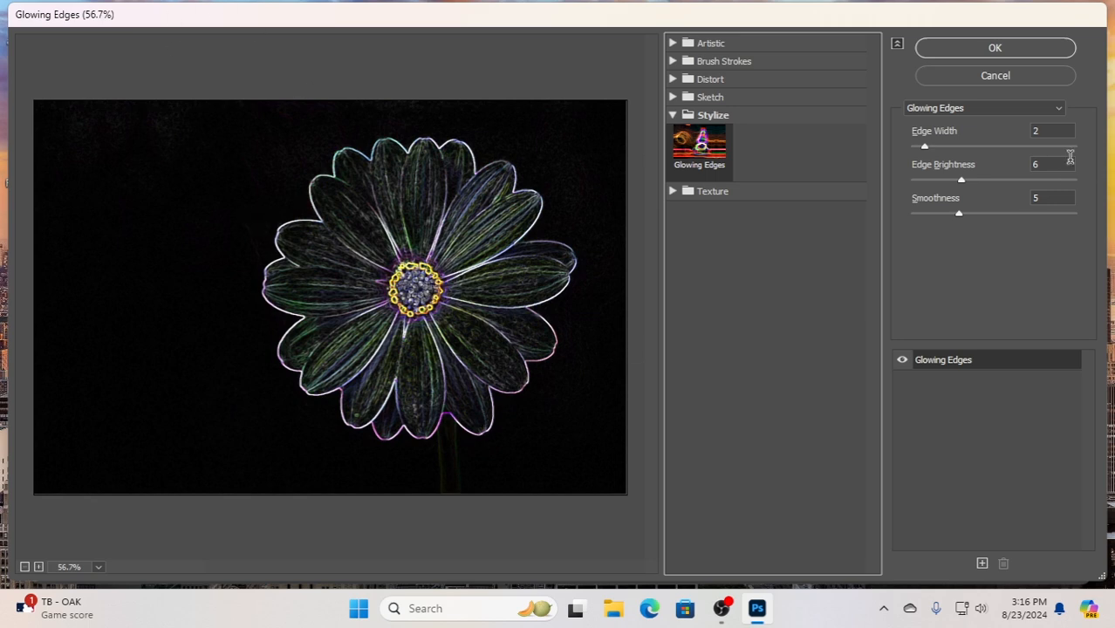
{"action": "left_click_drag", "start_coordinate": [926, 151], "coordinate": [1005, 157]}
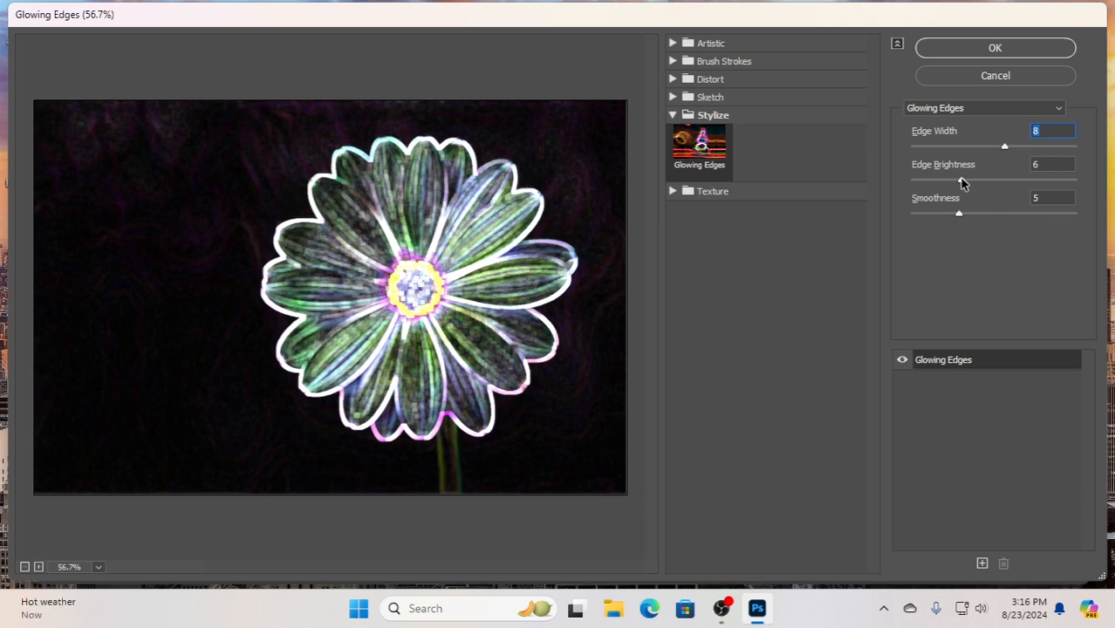
{"action": "left_click_drag", "start_coordinate": [962, 181], "coordinate": [991, 181]}
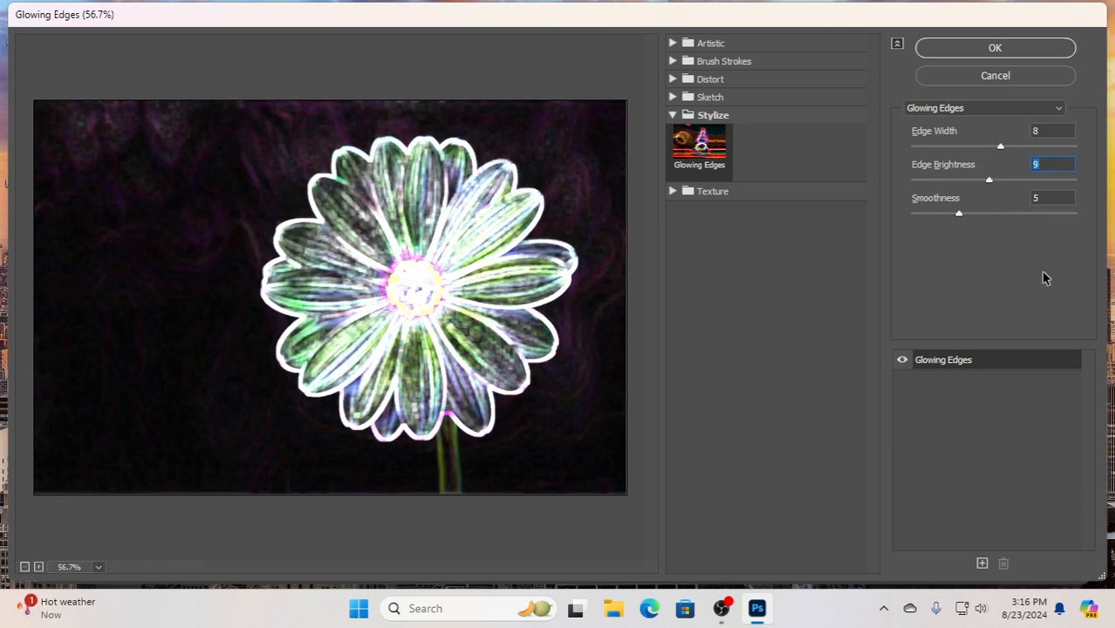
{"action": "left_click_drag", "start_coordinate": [962, 217], "coordinate": [1008, 214]}
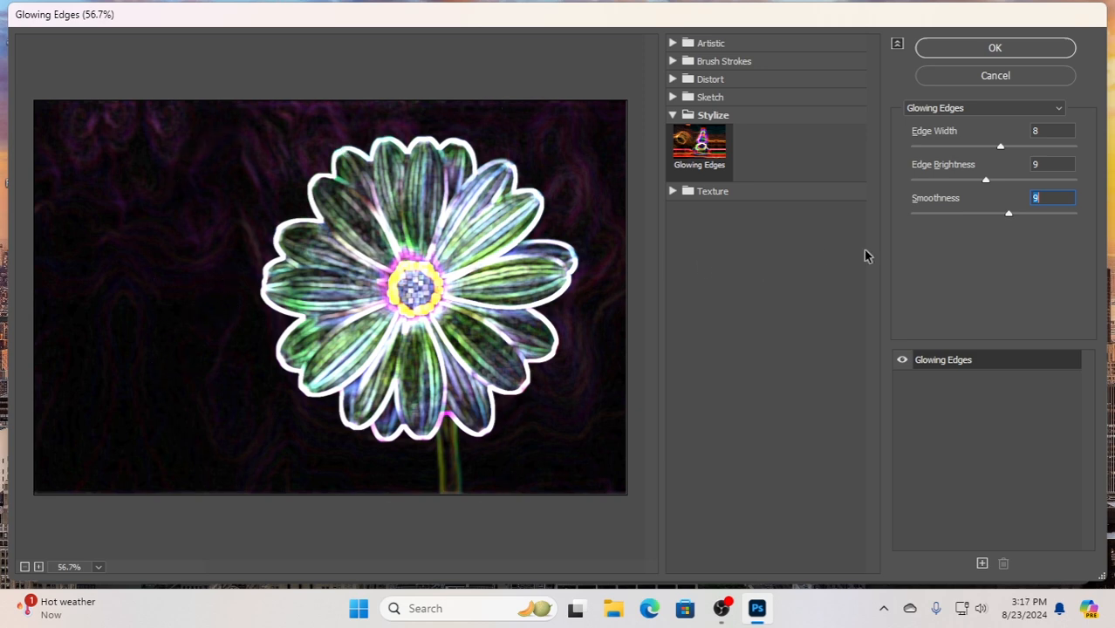
{"action": "left_click_drag", "start_coordinate": [986, 180], "coordinate": [940, 182]}
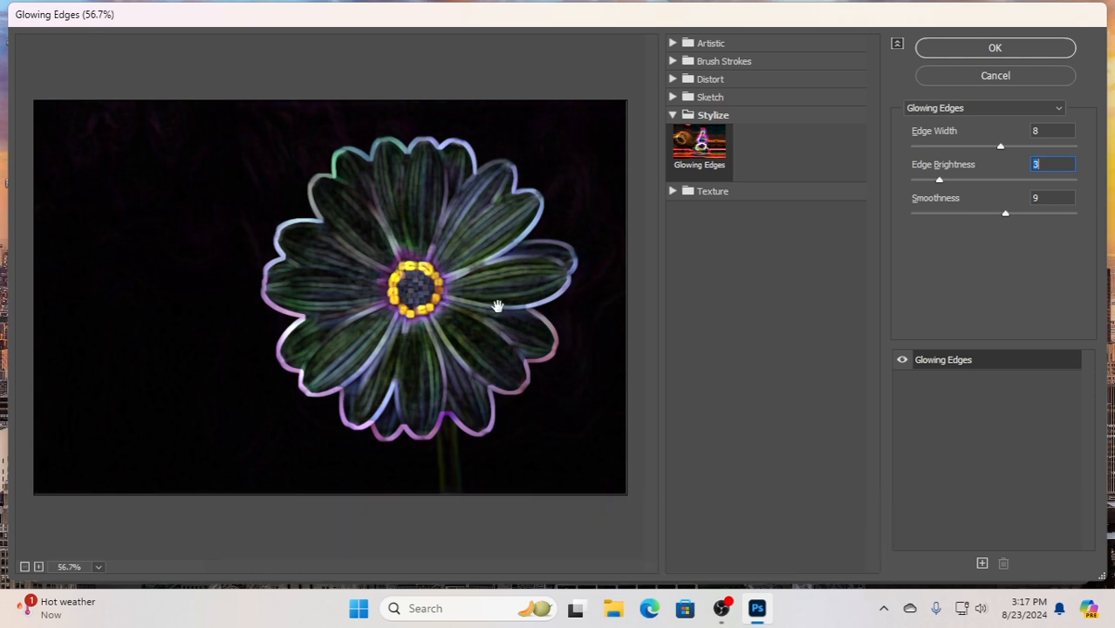
{"action": "left_click", "coordinate": [672, 116]}
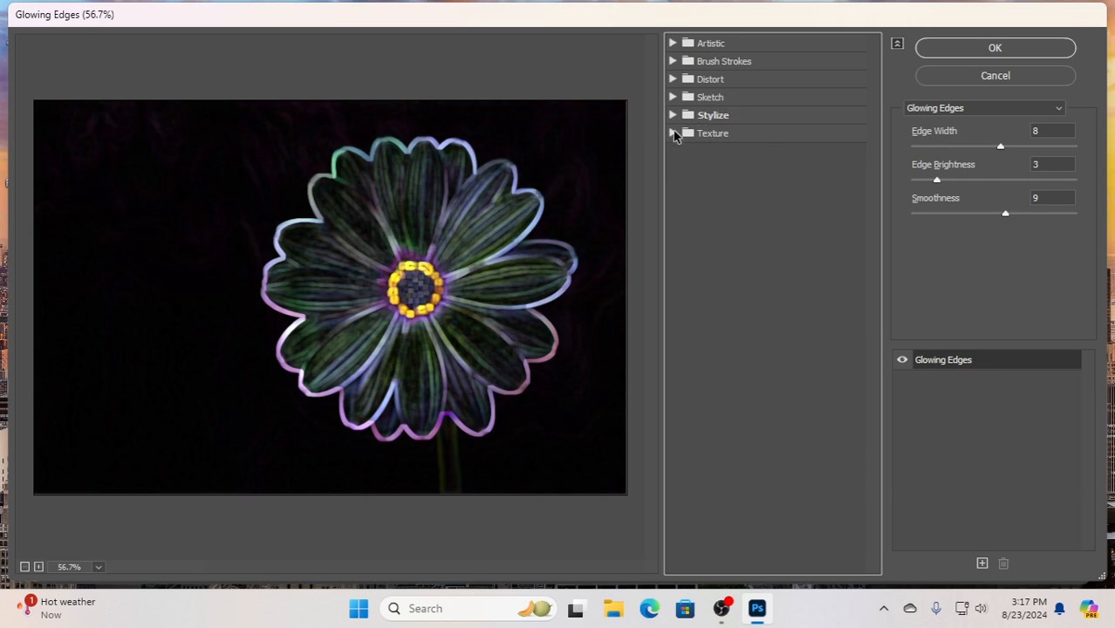
Step: Preview the Texture filters Grain, Craquelure, Mosaic Tiles, Texturizer, Stained Glass and Patchwork on the flower photo
{"action": "left_click", "coordinate": [672, 133]}
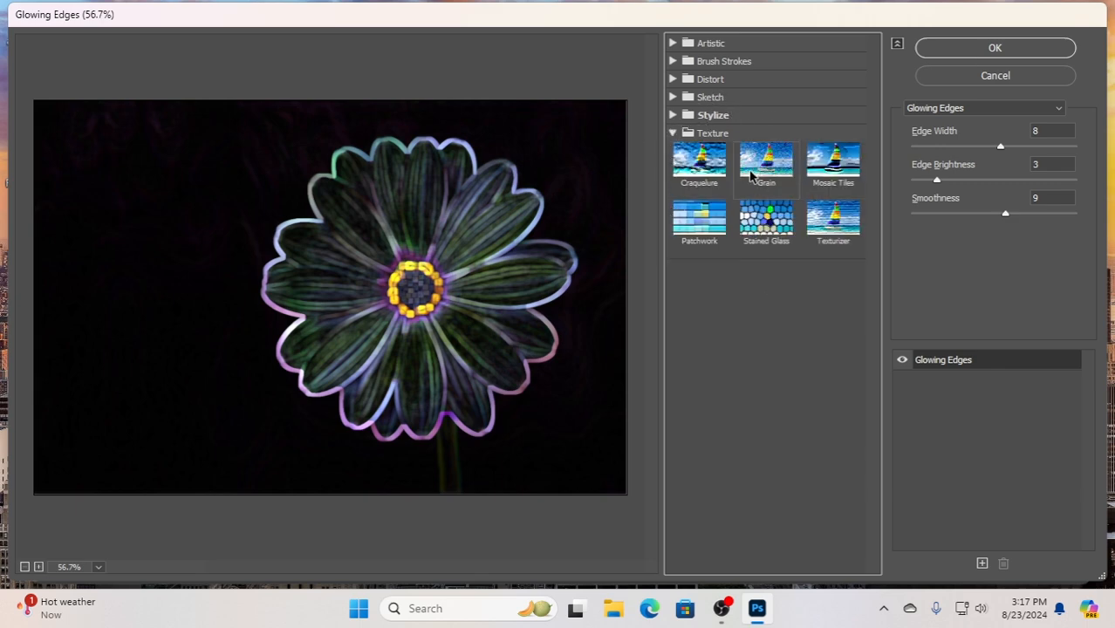
{"action": "left_click", "coordinate": [765, 170]}
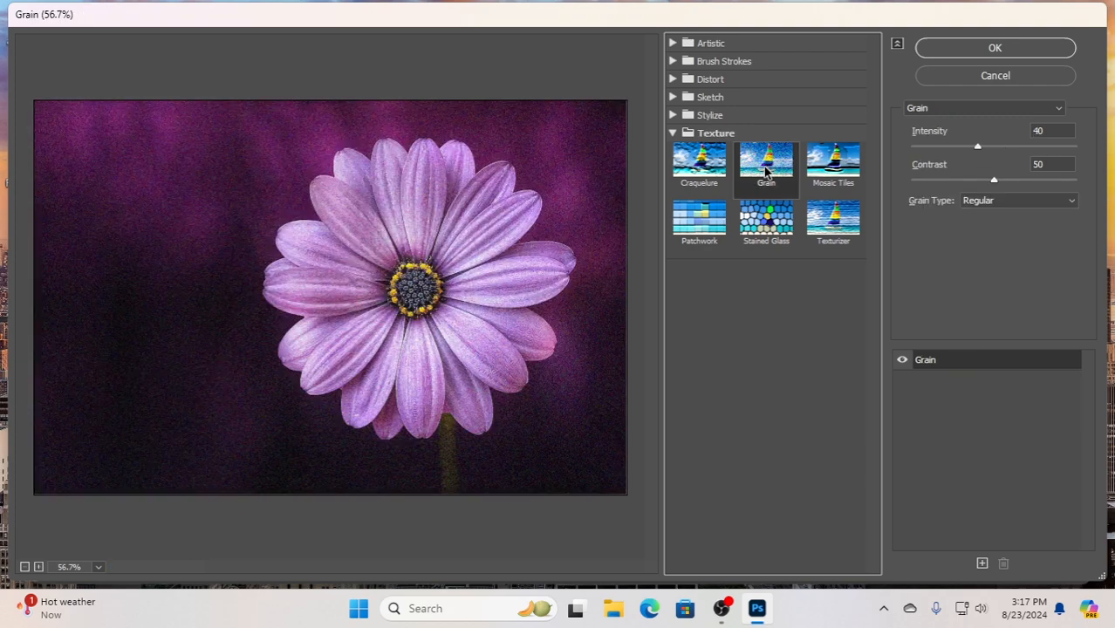
{"action": "left_click", "coordinate": [693, 166]}
{"action": "left_click", "coordinate": [835, 170]}
{"action": "left_click", "coordinate": [839, 222]}
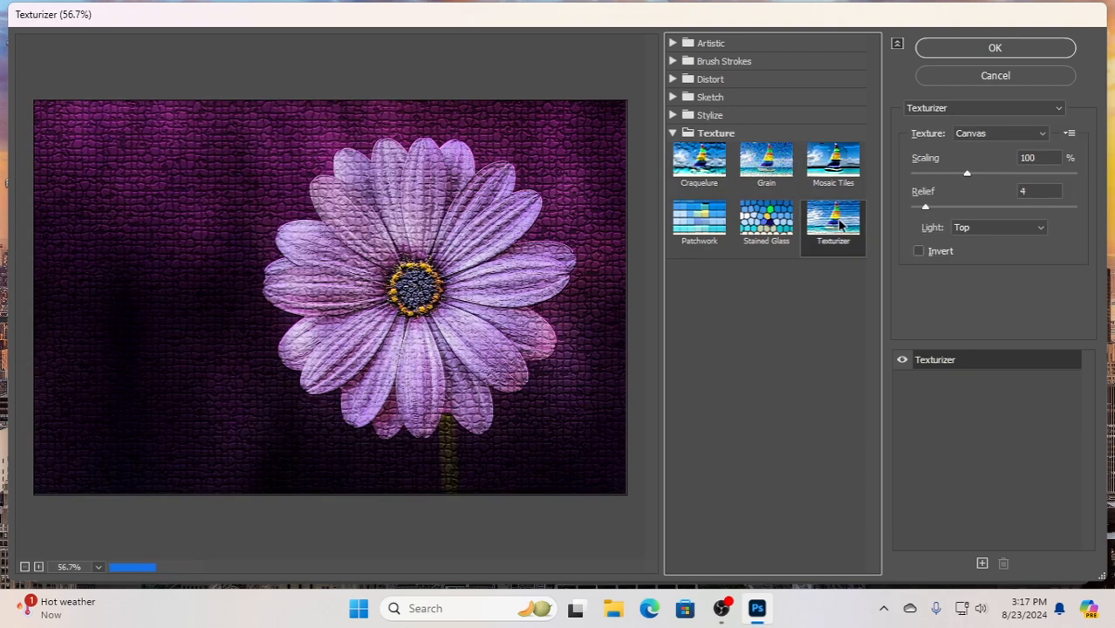
{"action": "left_click", "coordinate": [747, 228]}
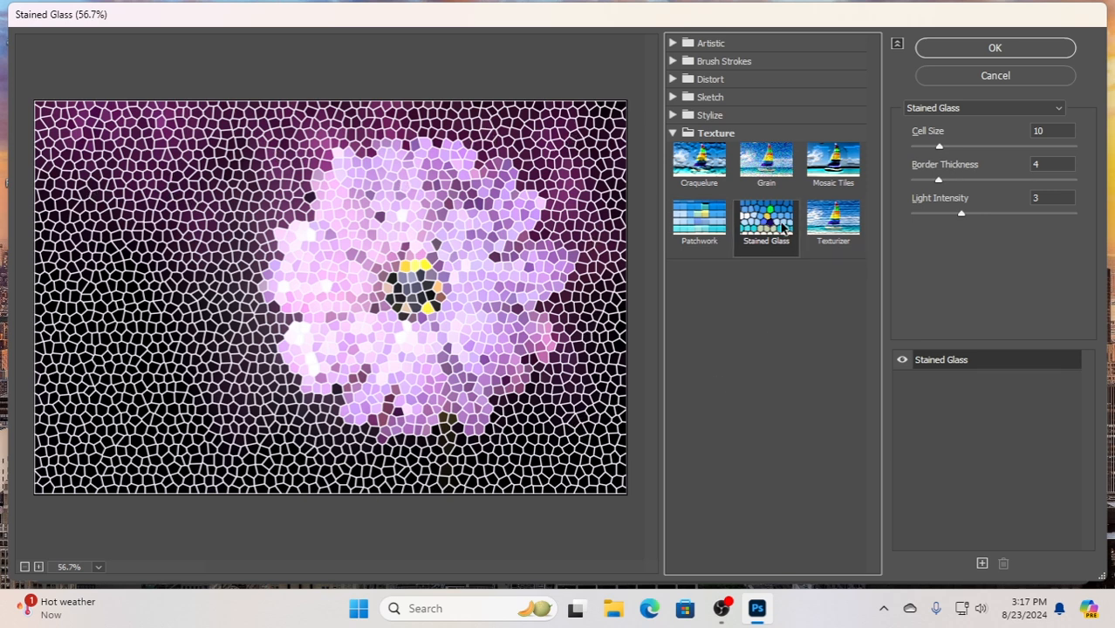
{"action": "left_click", "coordinate": [719, 228]}
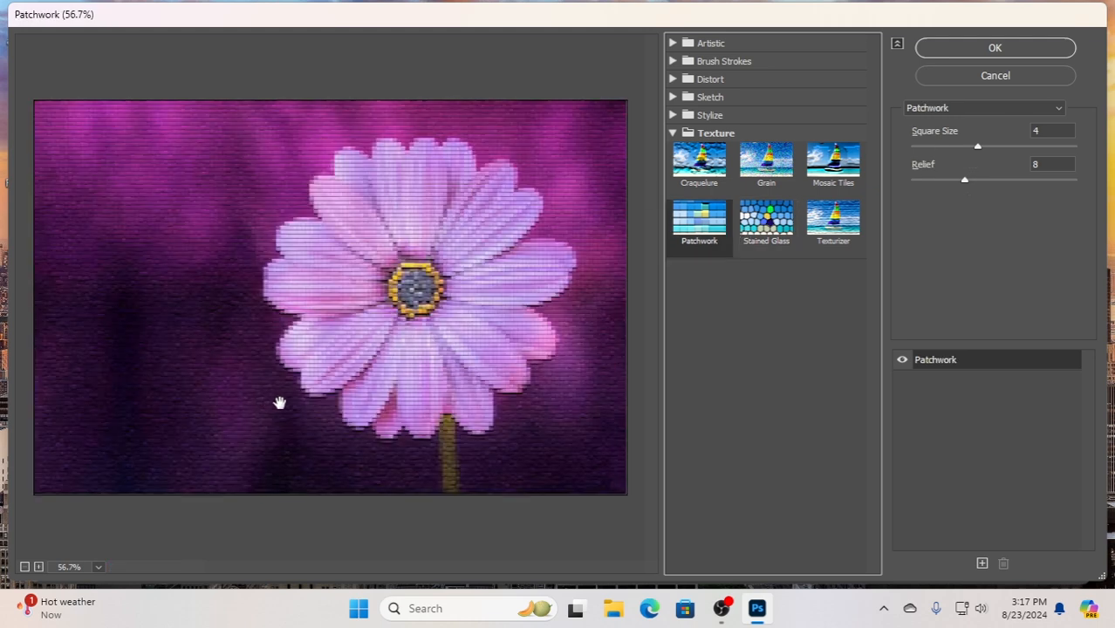
Step: Look again at the Craquelure, Grain, Mosaic Tiles and Texturizer effects for comparison
{"action": "left_click", "coordinate": [699, 162]}
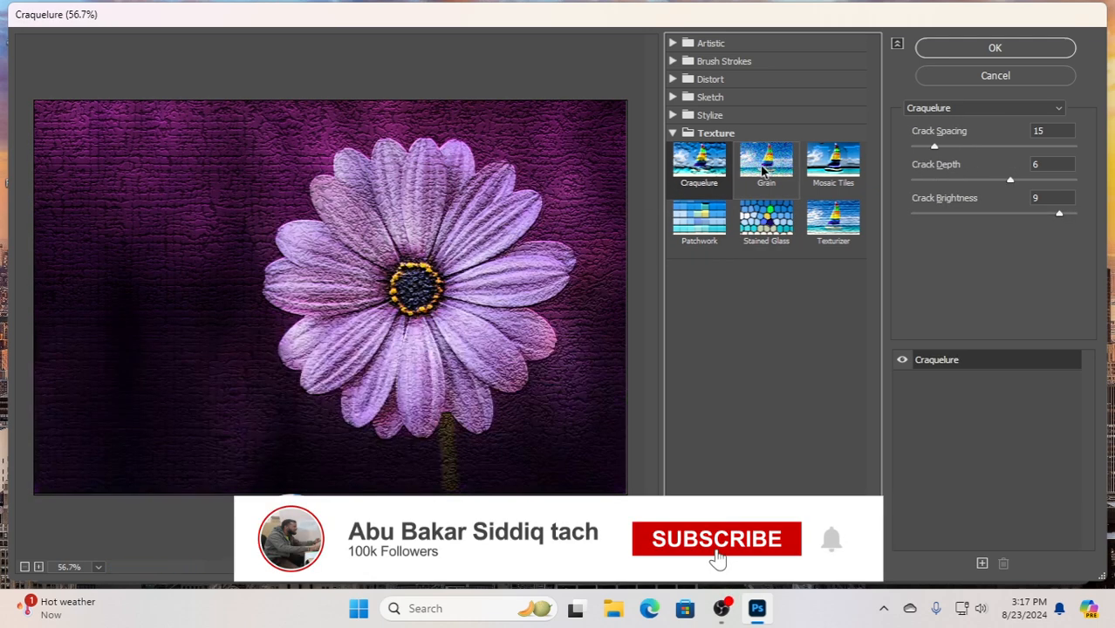
{"action": "left_click", "coordinate": [766, 161]}
{"action": "left_click", "coordinate": [828, 187]}
{"action": "left_click", "coordinate": [832, 218]}
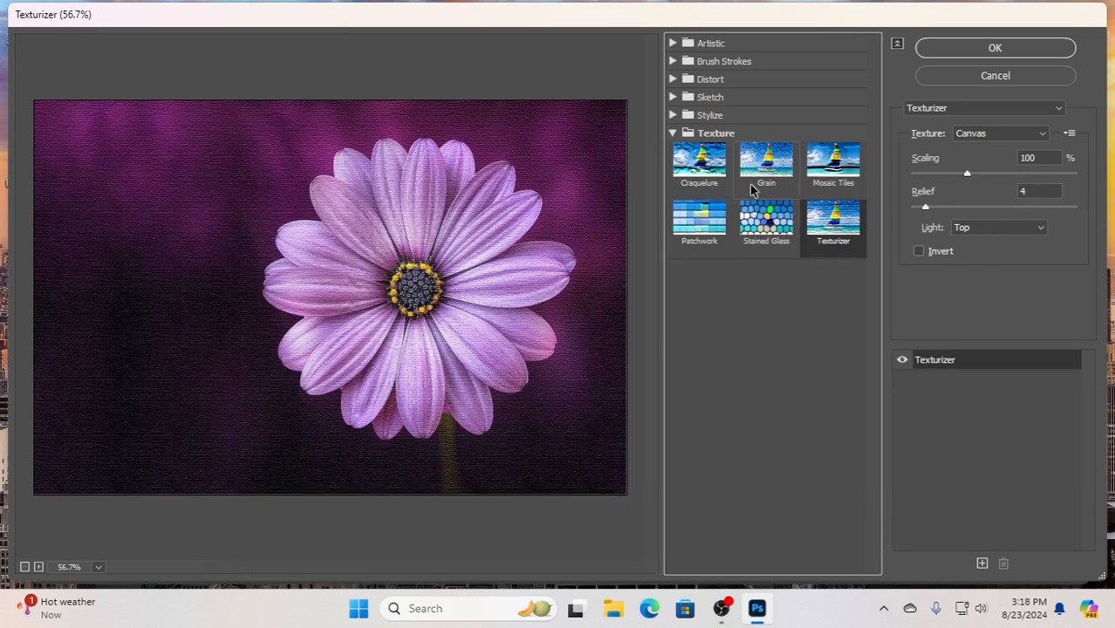
Step: Try Stained Glass with Cell Sizes 26 and 48, settling on Cell Size 6, Border Thickness 3 and Light Intensity 5
{"action": "left_click", "coordinate": [760, 220]}
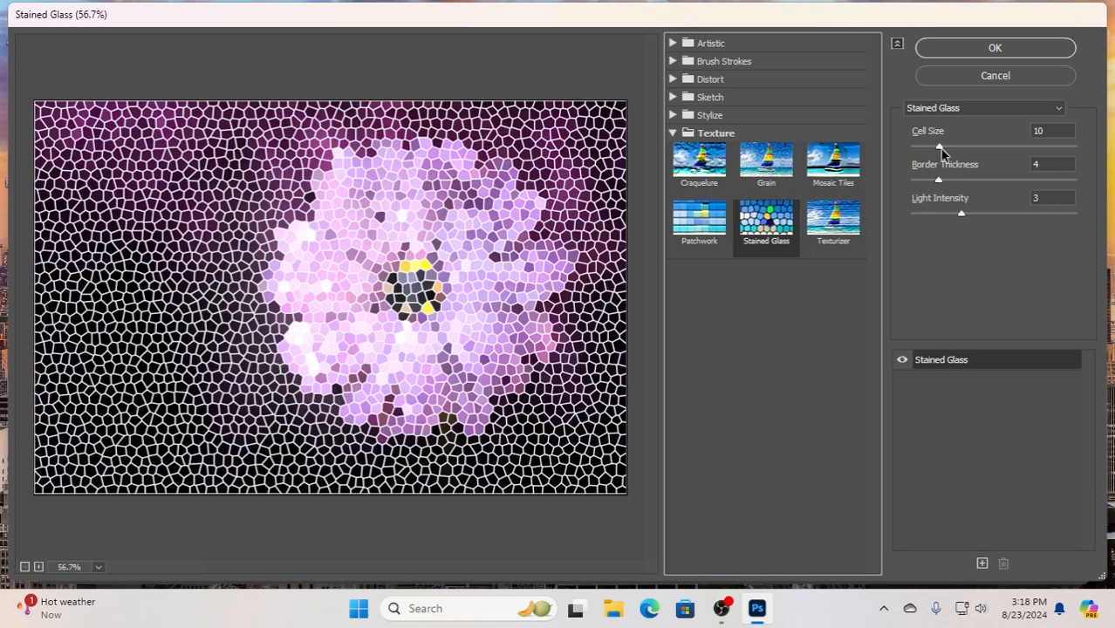
{"action": "left_click_drag", "start_coordinate": [940, 147], "coordinate": [991, 148]}
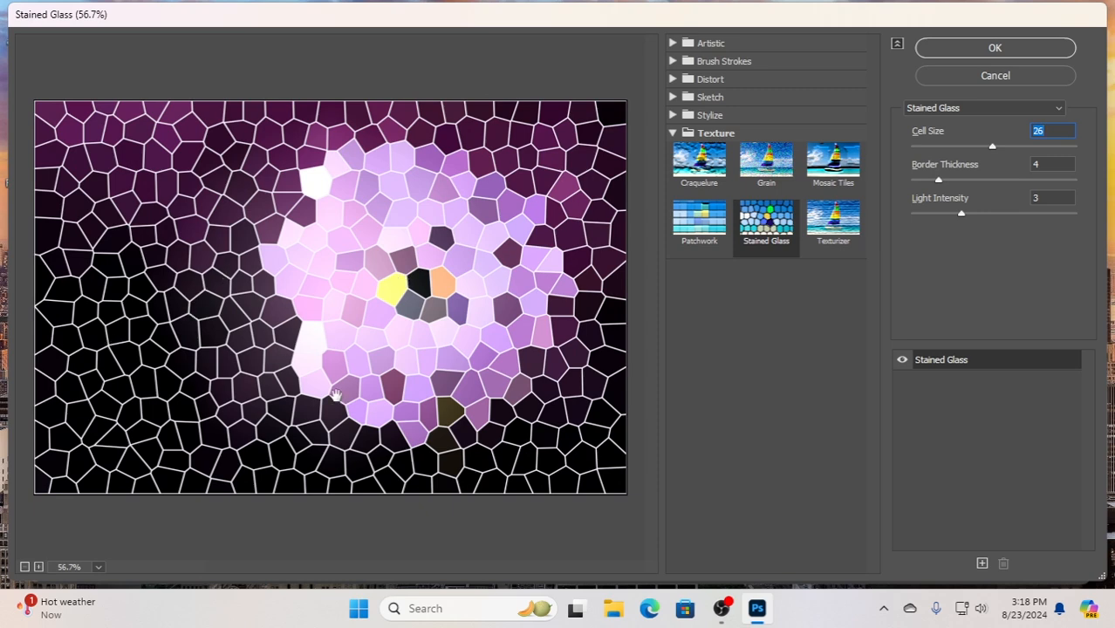
{"action": "left_click_drag", "start_coordinate": [995, 152], "coordinate": [1071, 155]}
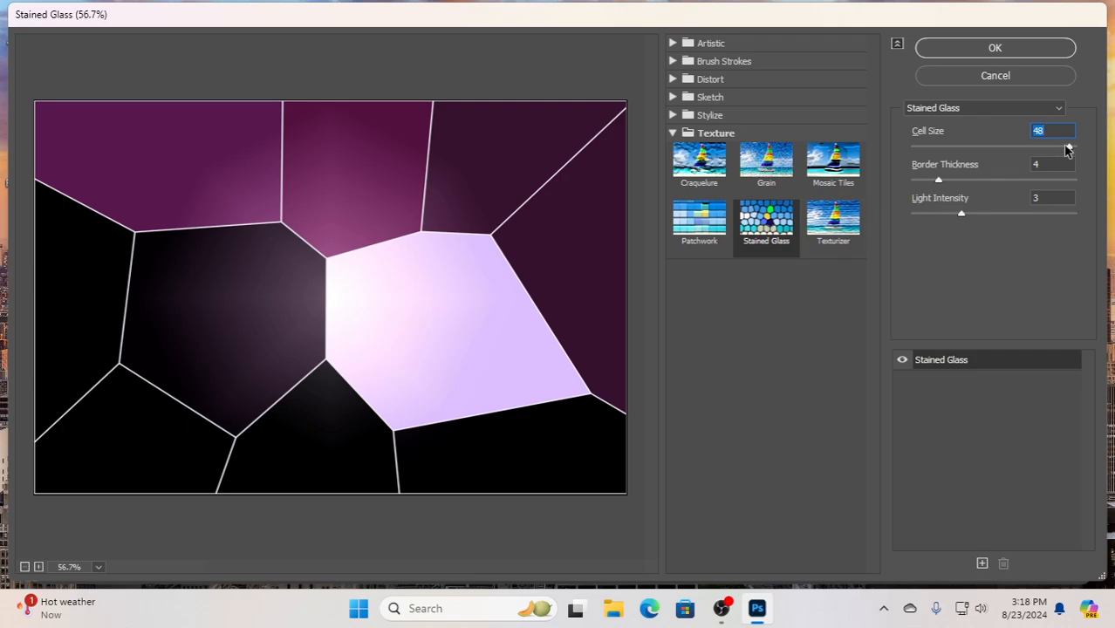
{"action": "left_click_drag", "start_coordinate": [1066, 150], "coordinate": [932, 180]}
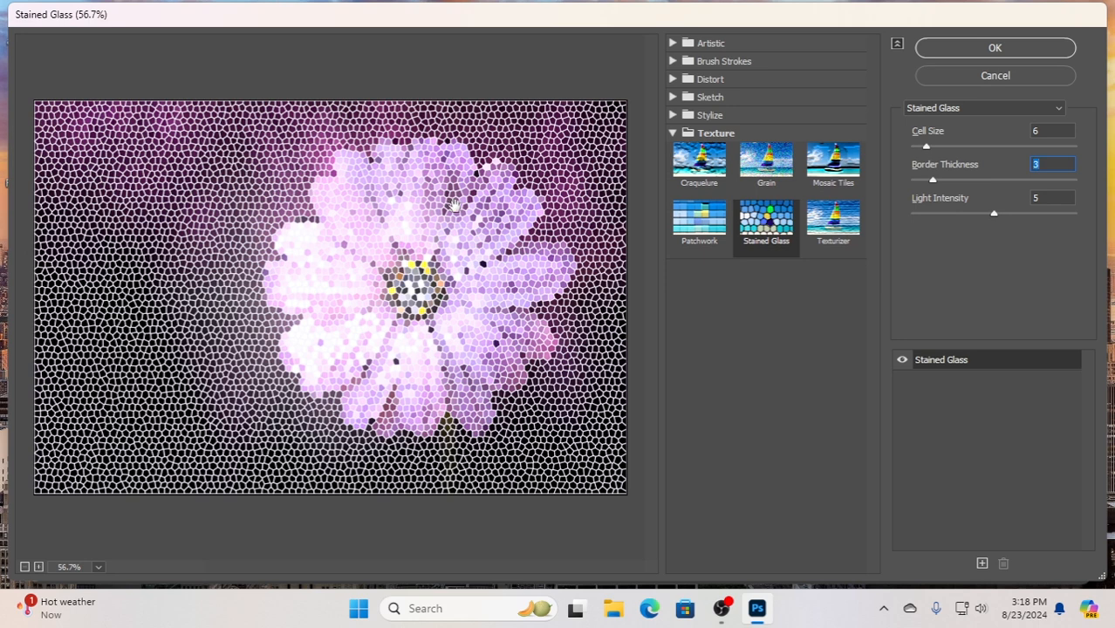
Step: Compare the photo with and without the Stained Glass effect by toggling its visibility, and close the Filter Gallery without applying it
{"action": "left_click", "coordinate": [901, 362]}
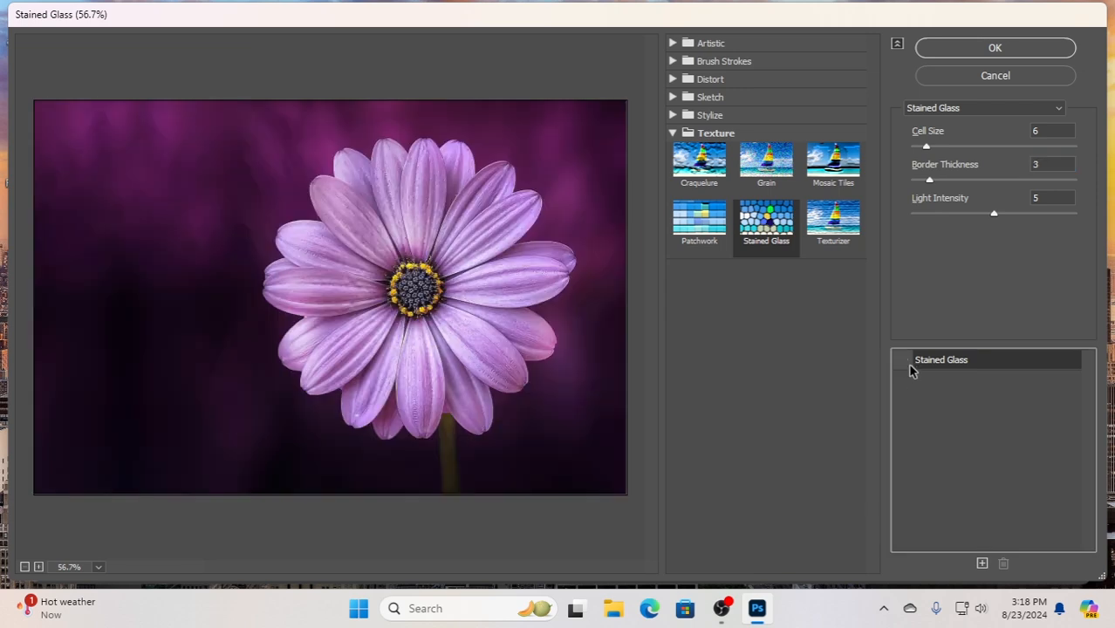
{"action": "left_click", "coordinate": [903, 362]}
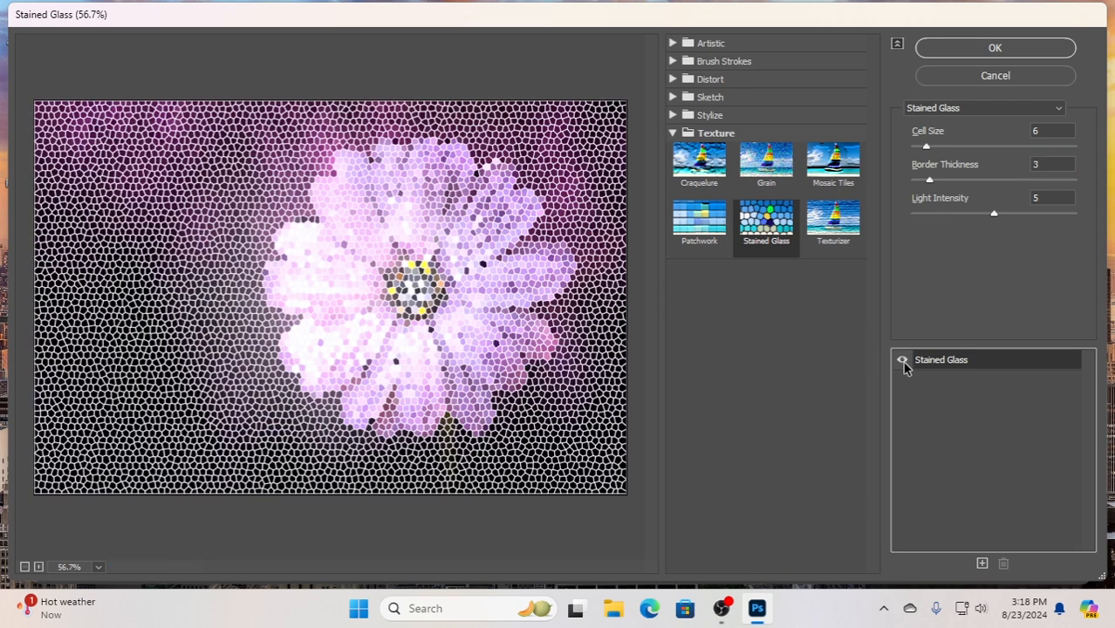
{"action": "left_click", "coordinate": [902, 362]}
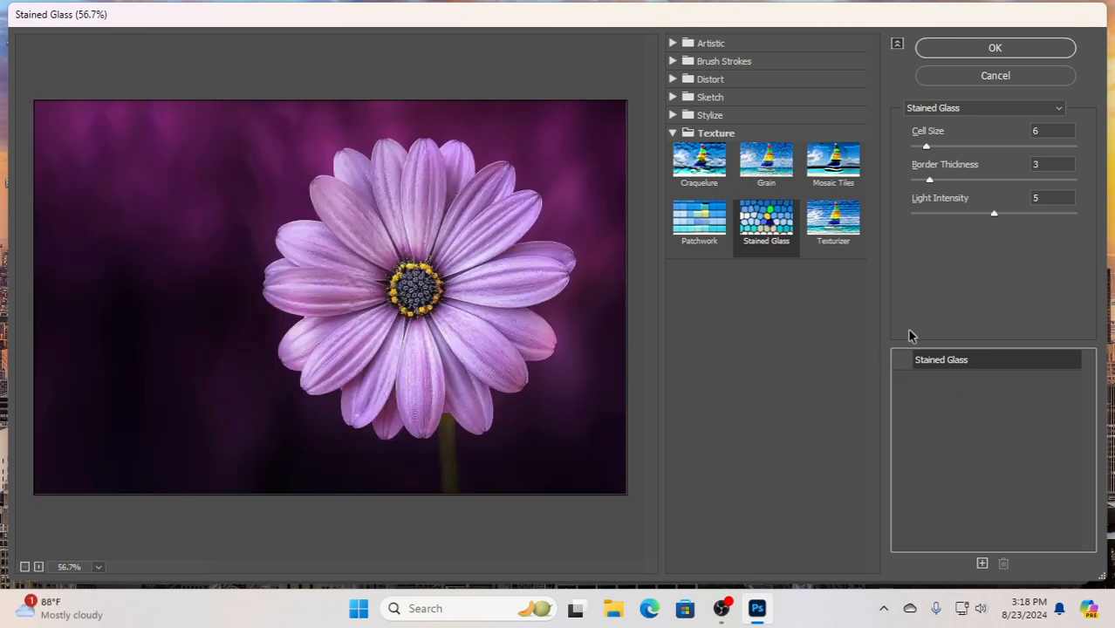
{"action": "left_click", "coordinate": [903, 361]}
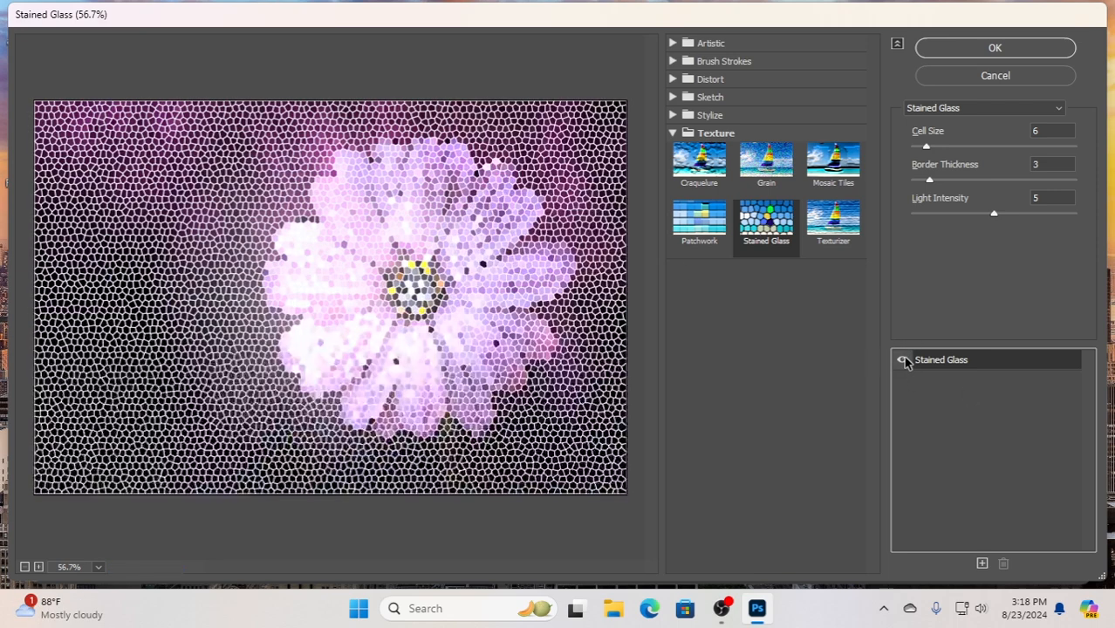
{"action": "left_click", "coordinate": [903, 361]}
{"action": "left_click", "coordinate": [903, 361]}
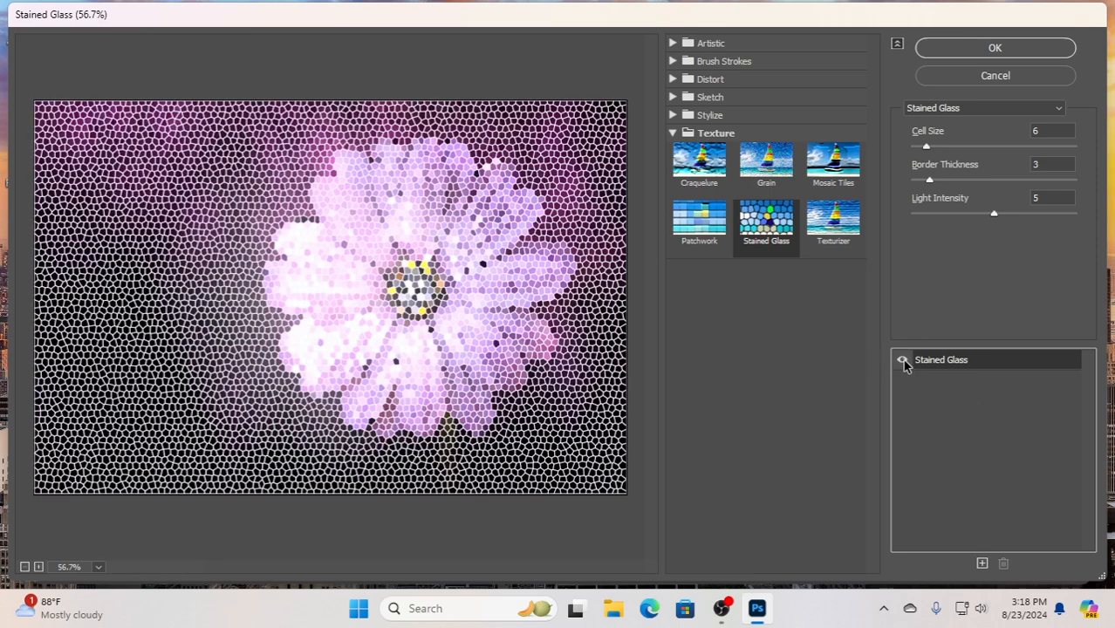
{"action": "left_click", "coordinate": [904, 361]}
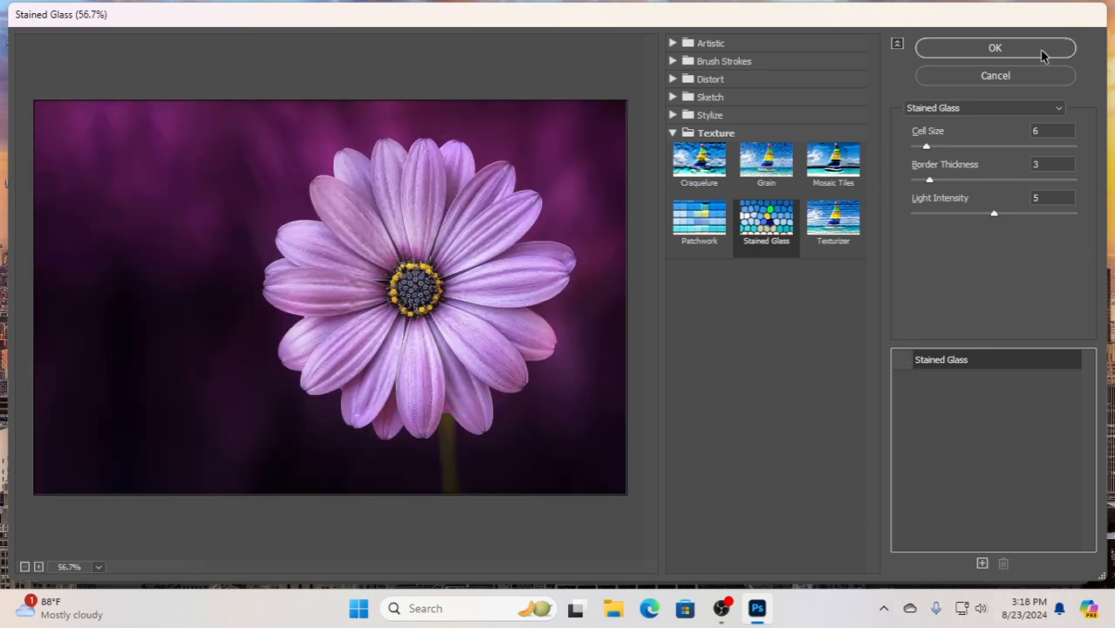
{"action": "left_click", "coordinate": [1020, 76]}
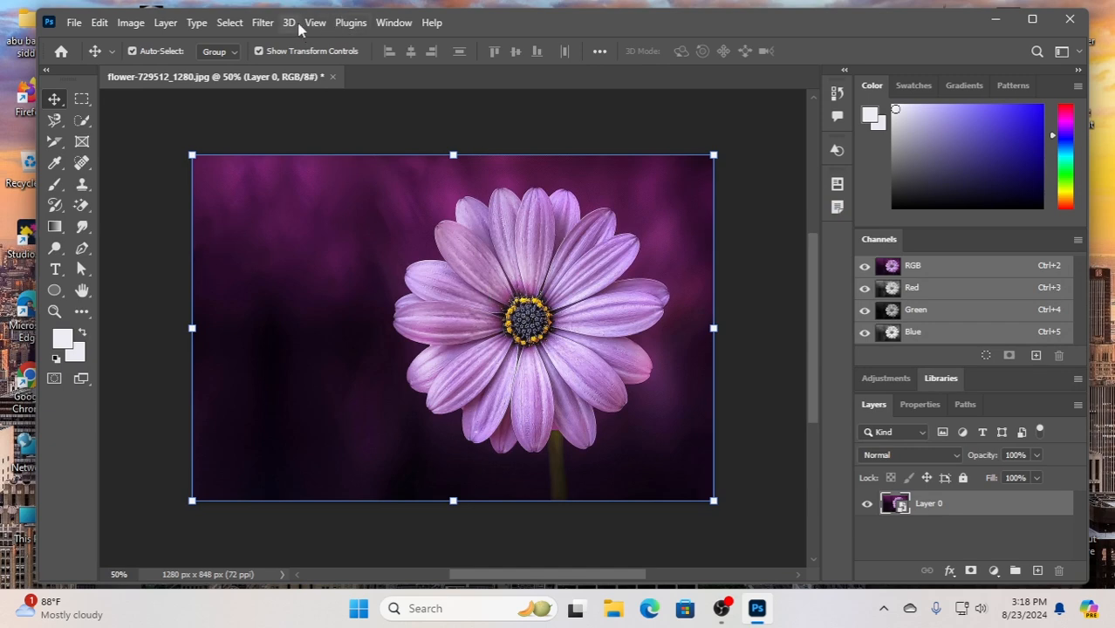
Step: Try drawing a constraint line from the flower's centre toward the upper-right background in the Adaptive Wide Angle filter, and close it without applying
{"action": "left_click", "coordinate": [262, 23]}
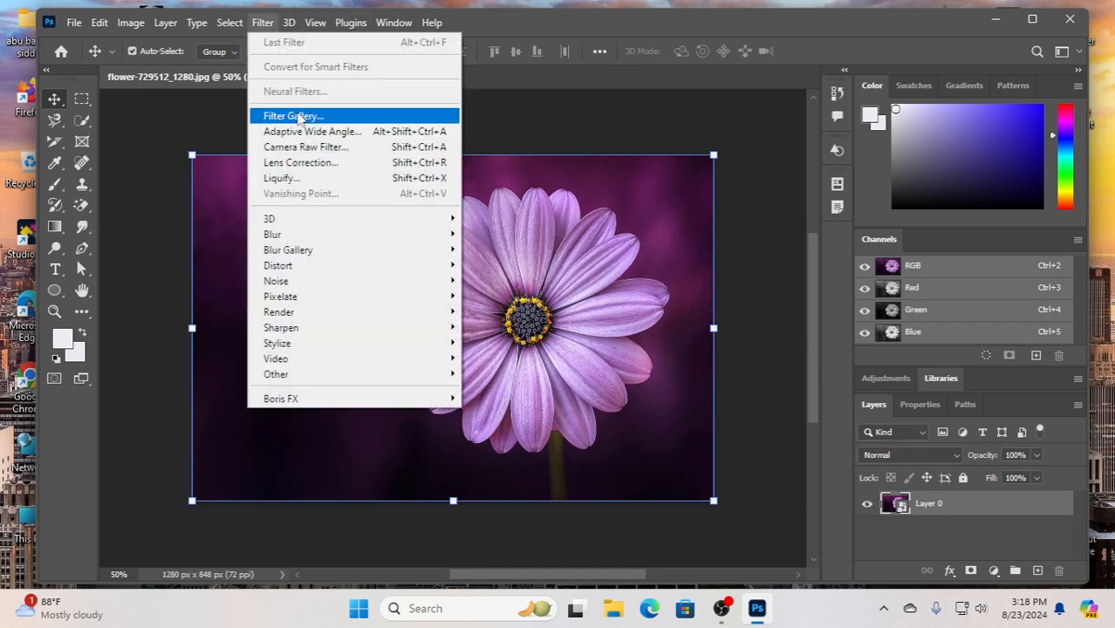
{"action": "left_click", "coordinate": [329, 132]}
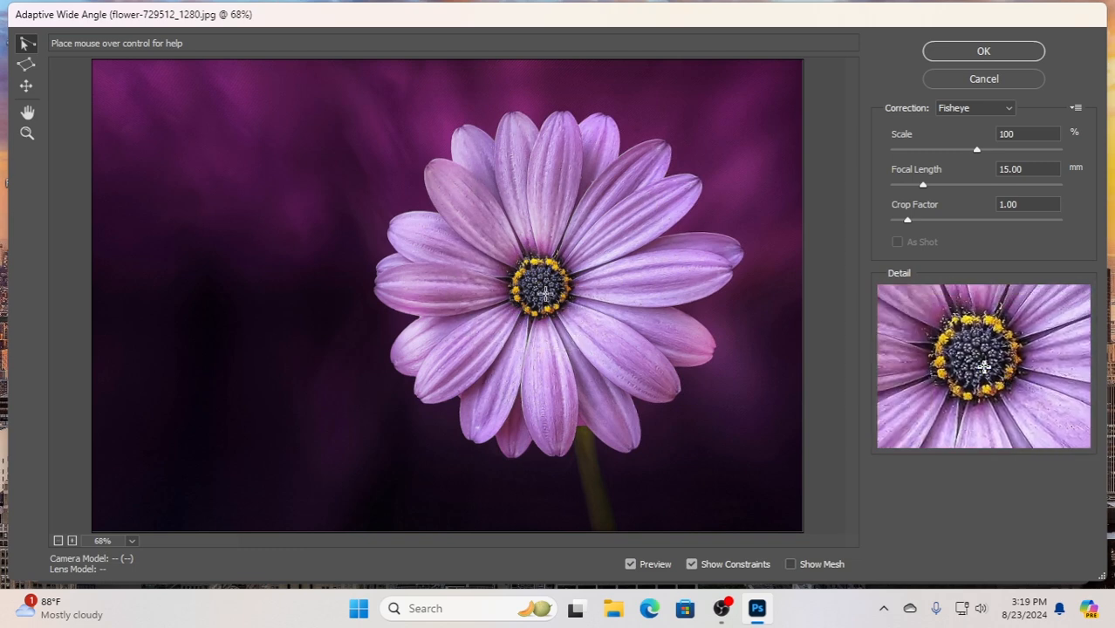
{"action": "left_click", "coordinate": [544, 288]}
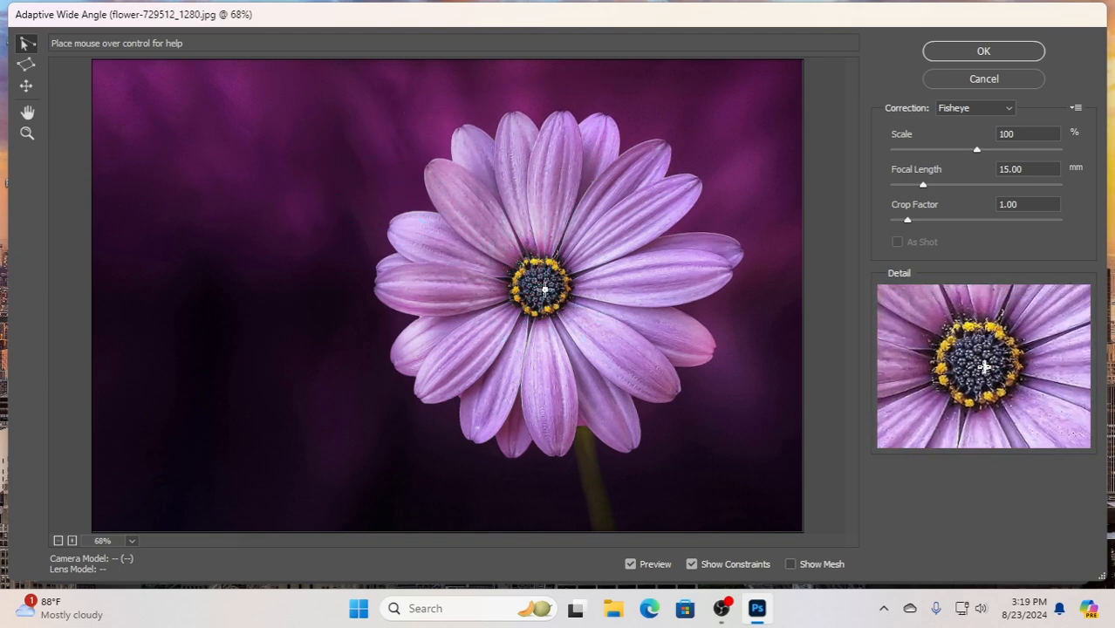
{"action": "key", "text": "alt"}
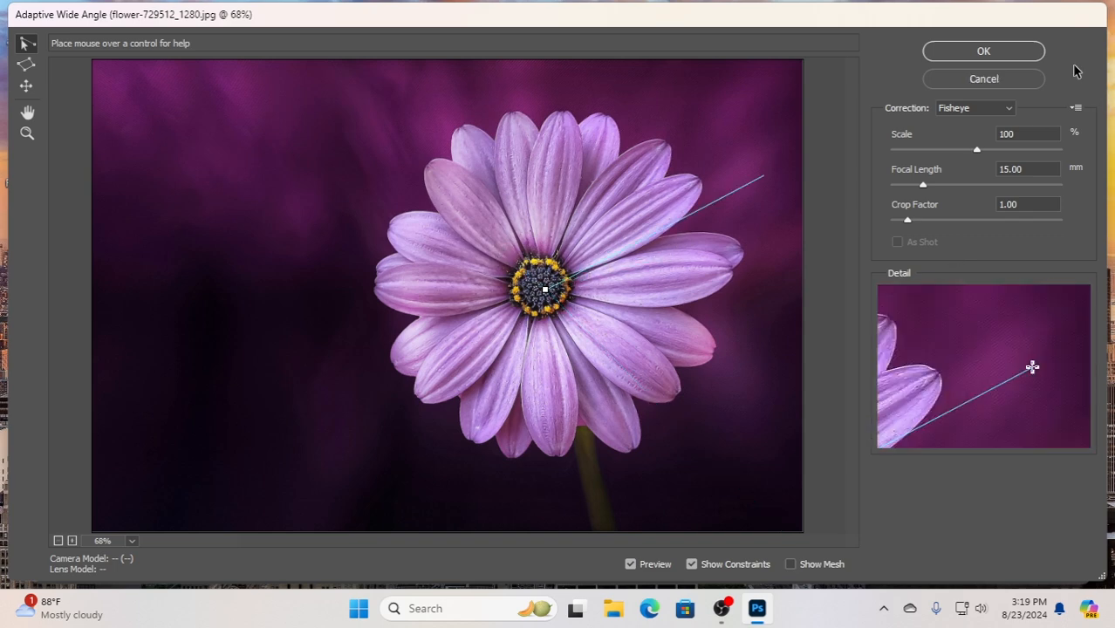
{"action": "left_click", "coordinate": [982, 78]}
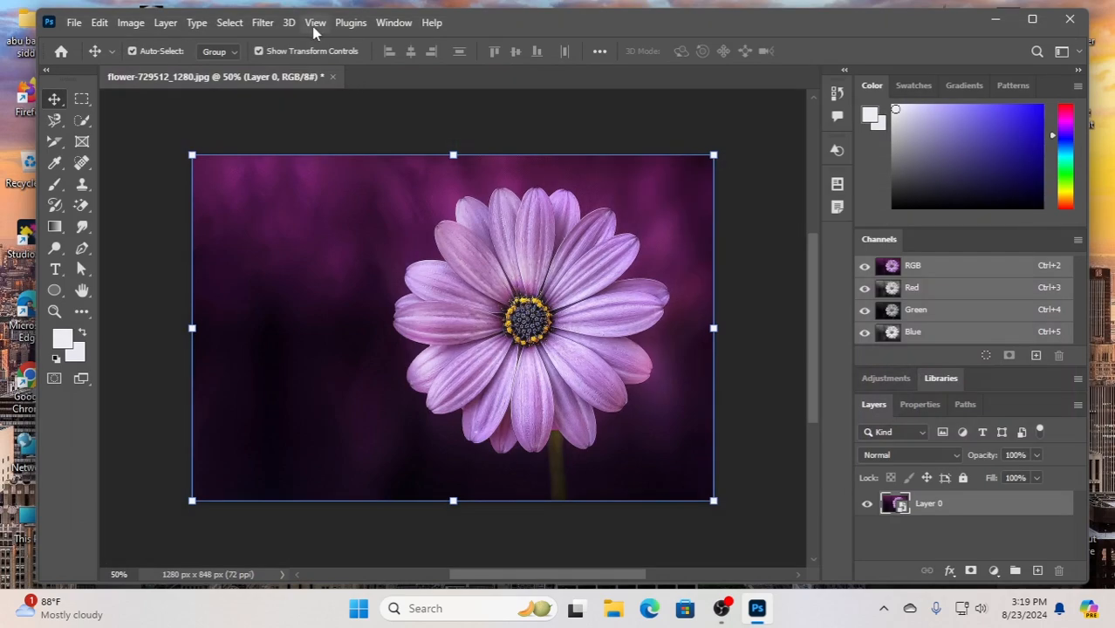
Step: Try the Adaptive Wide Angle filter's Fisheye correction with Scale 94%, Focal Length 9.71 mm and Crop Factor 7.37
{"action": "left_click", "coordinate": [262, 22]}
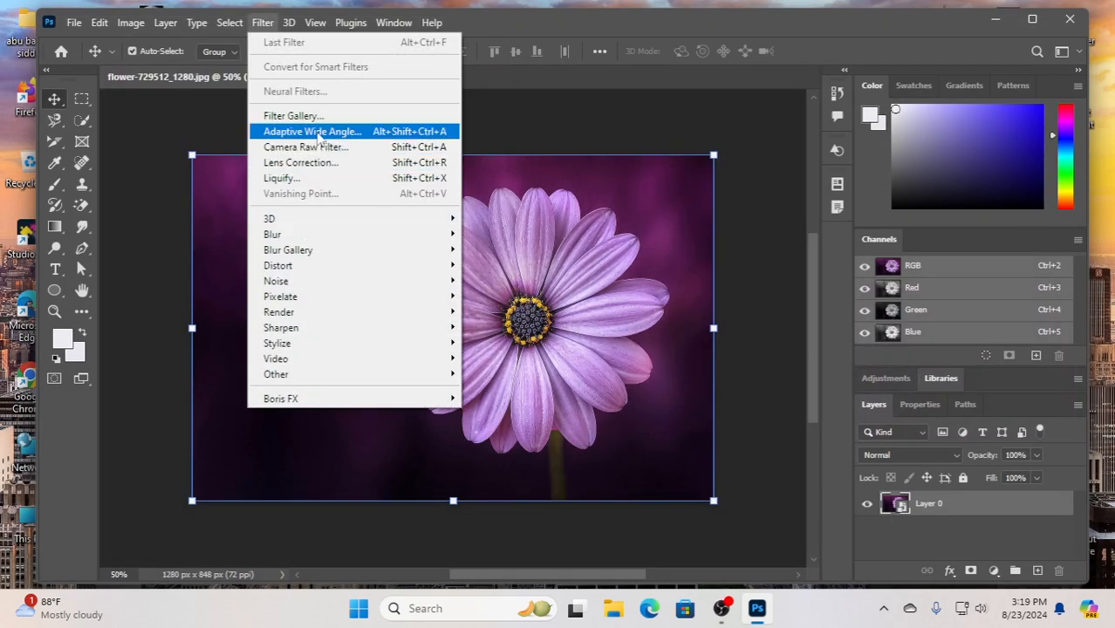
{"action": "left_click", "coordinate": [317, 135]}
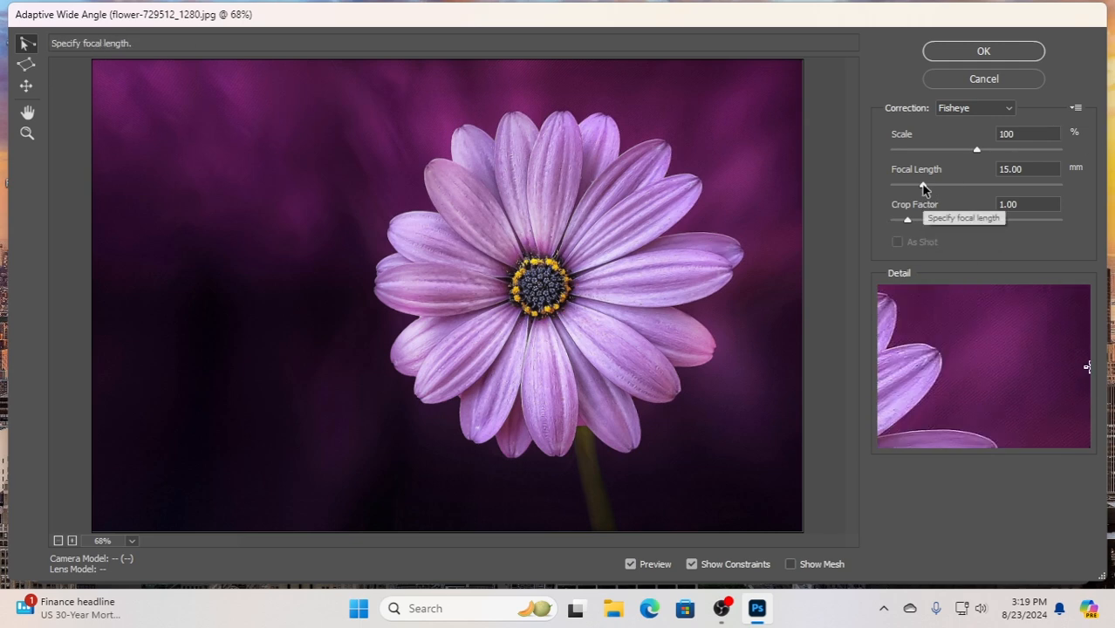
{"action": "left_click_drag", "start_coordinate": [922, 185], "coordinate": [942, 185]}
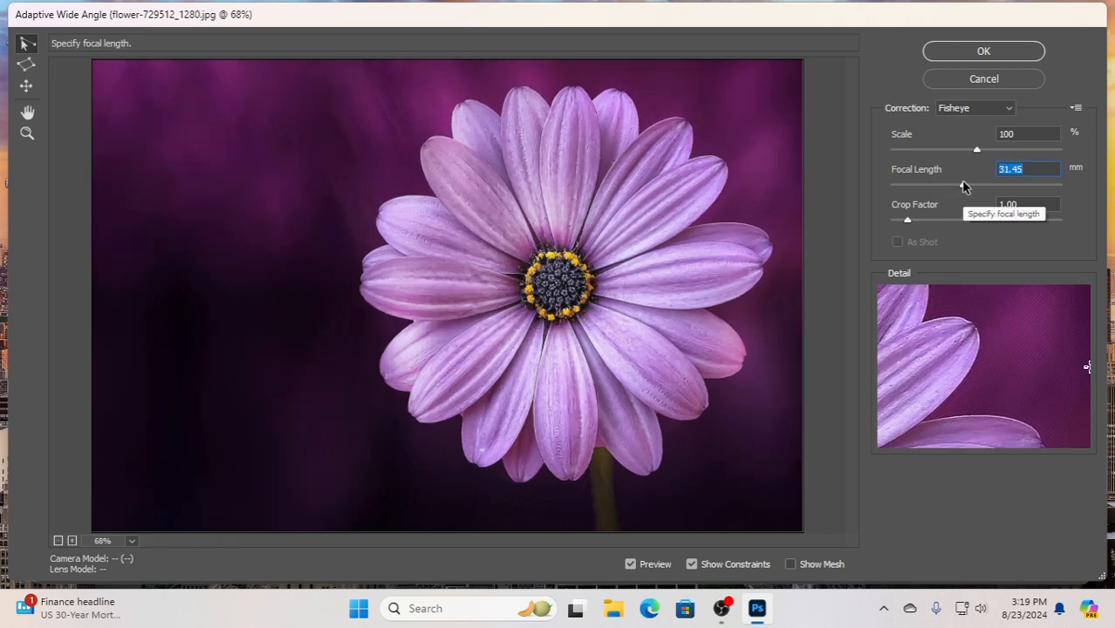
{"action": "left_click_drag", "start_coordinate": [963, 187], "coordinate": [944, 189]}
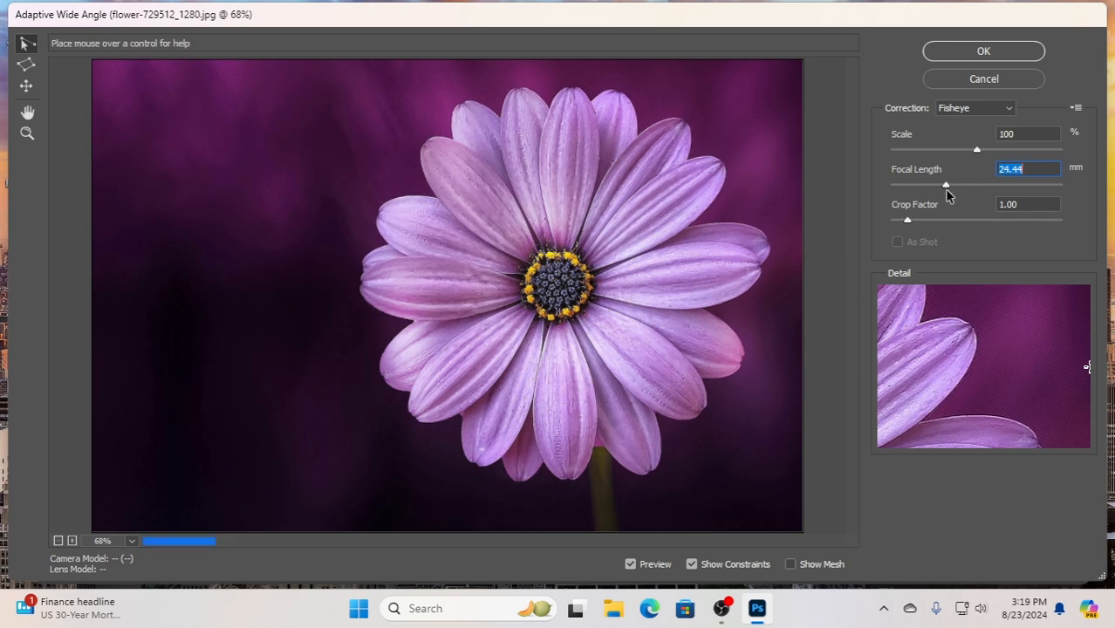
{"action": "left_click_drag", "start_coordinate": [907, 224], "coordinate": [1015, 224]}
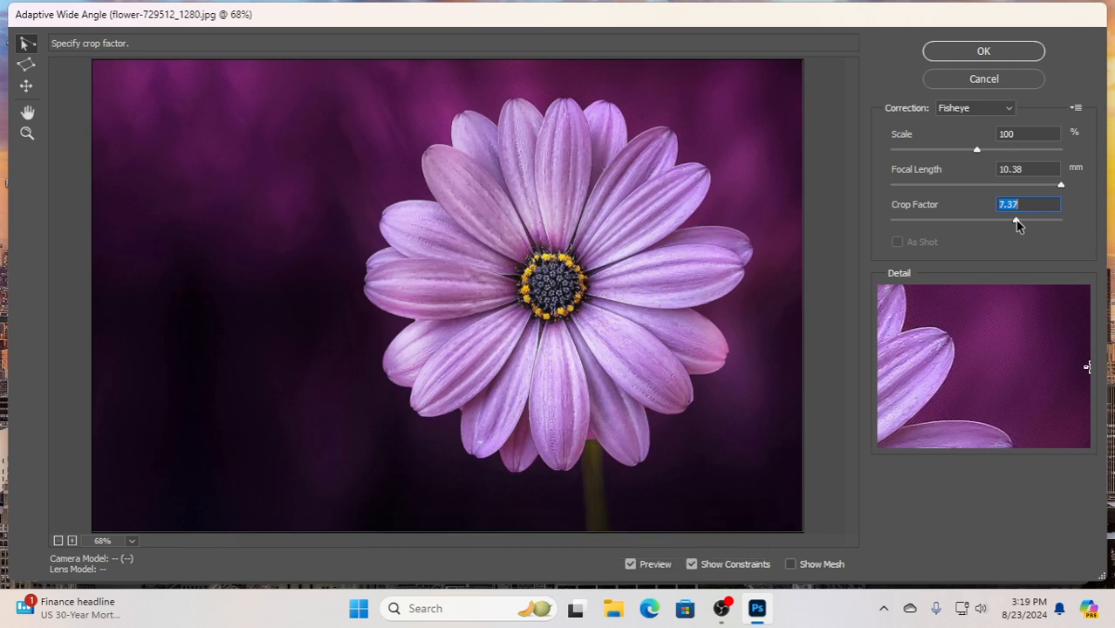
{"action": "mouse_move", "coordinate": [976, 154]}
{"action": "left_mouse_down"}
{"action": "mouse_move", "coordinate": [934, 154]}
{"action": "mouse_move", "coordinate": [1000, 150]}
{"action": "mouse_move", "coordinate": [966, 155]}
{"action": "left_mouse_up"}
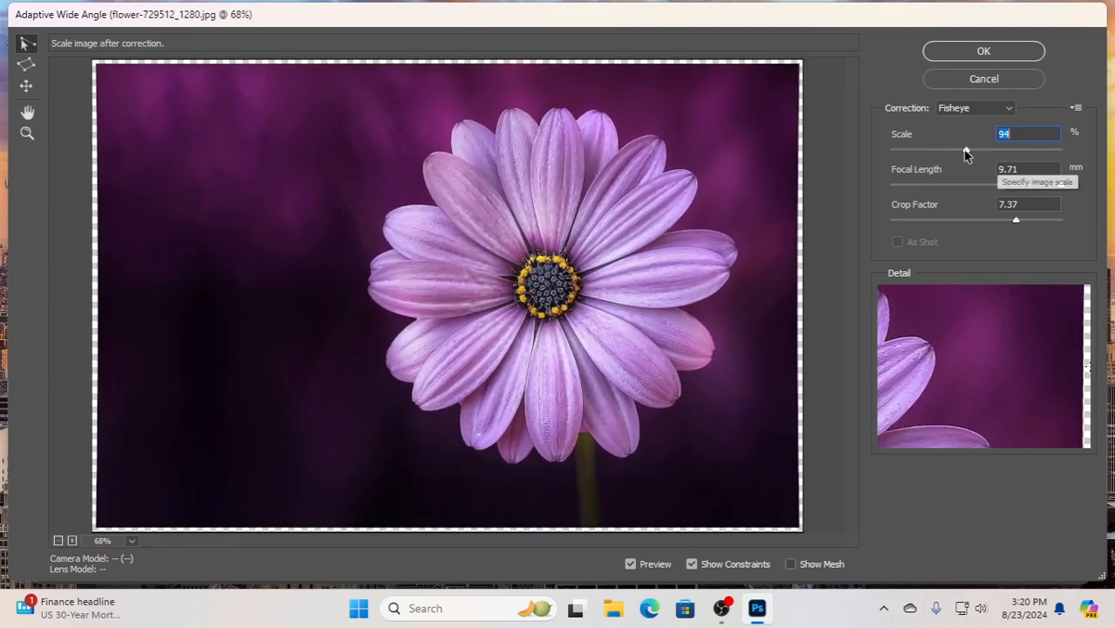
Step: Try the Perspective, Auto and Full Spherical corrections on the photo, and leave Adaptive Wide Angle without applying it
{"action": "left_click", "coordinate": [997, 106]}
{"action": "left_click", "coordinate": [971, 136]}
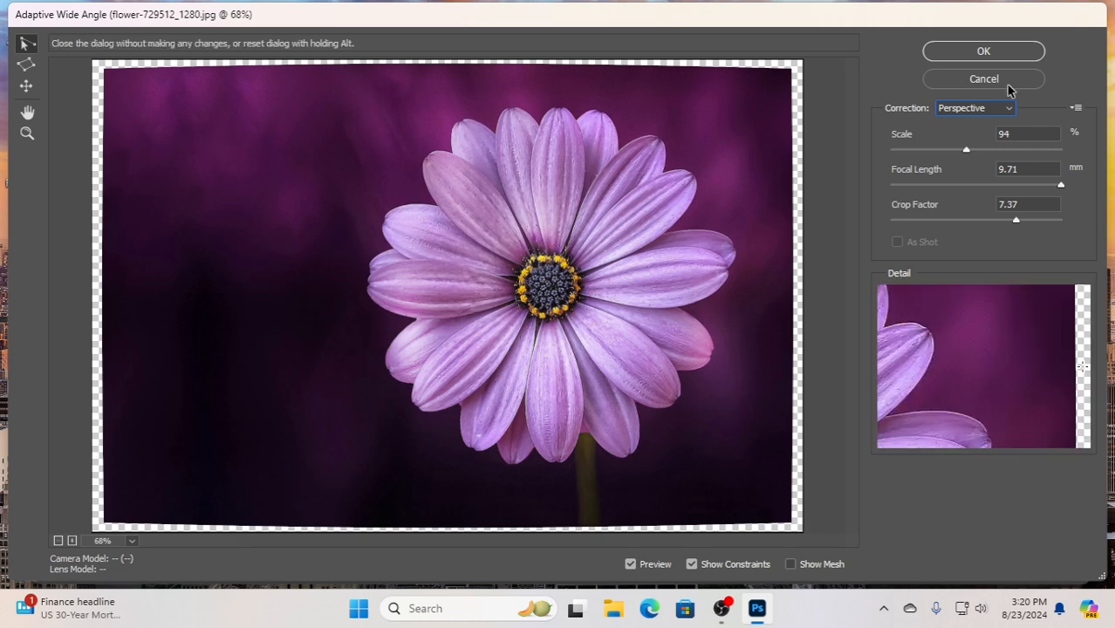
{"action": "left_click", "coordinate": [1009, 108]}
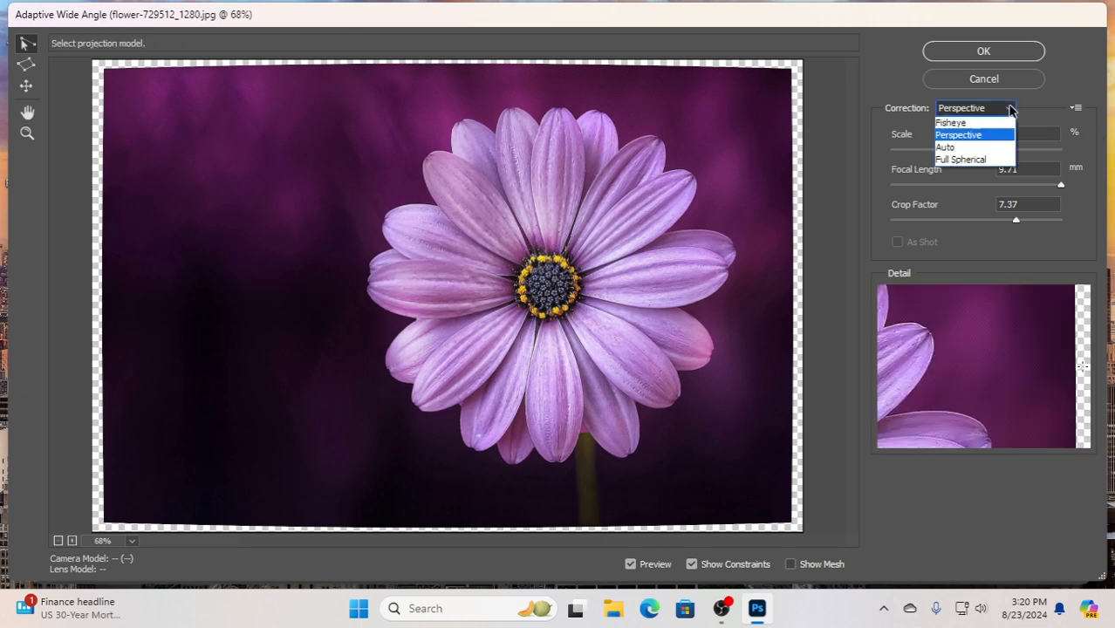
{"action": "left_click", "coordinate": [960, 149]}
{"action": "left_click", "coordinate": [551, 275]}
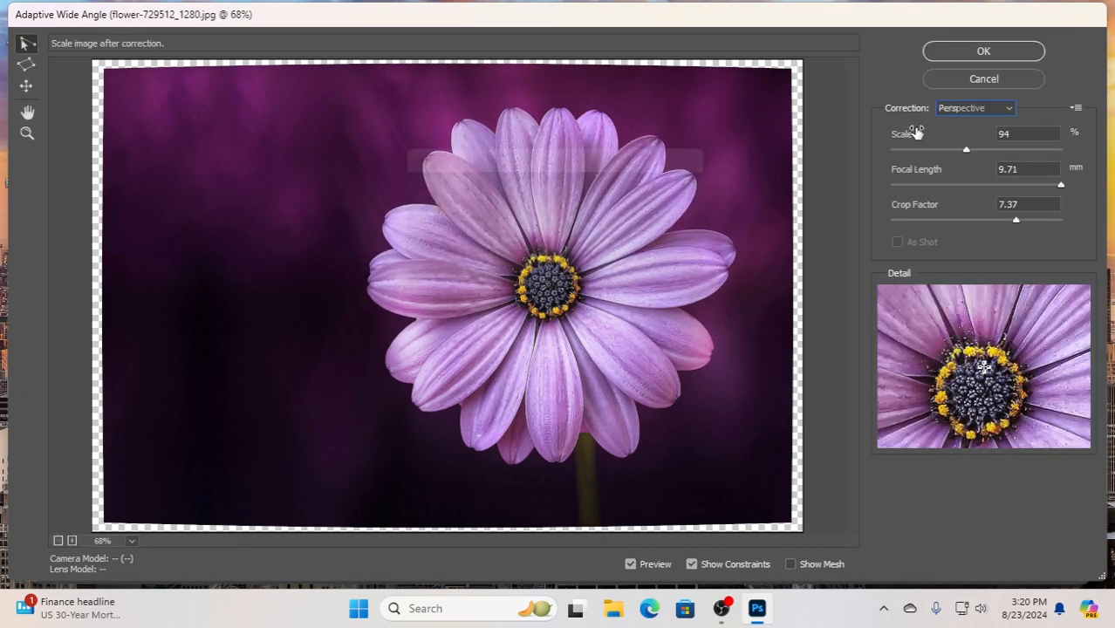
{"action": "left_click", "coordinate": [1003, 107]}
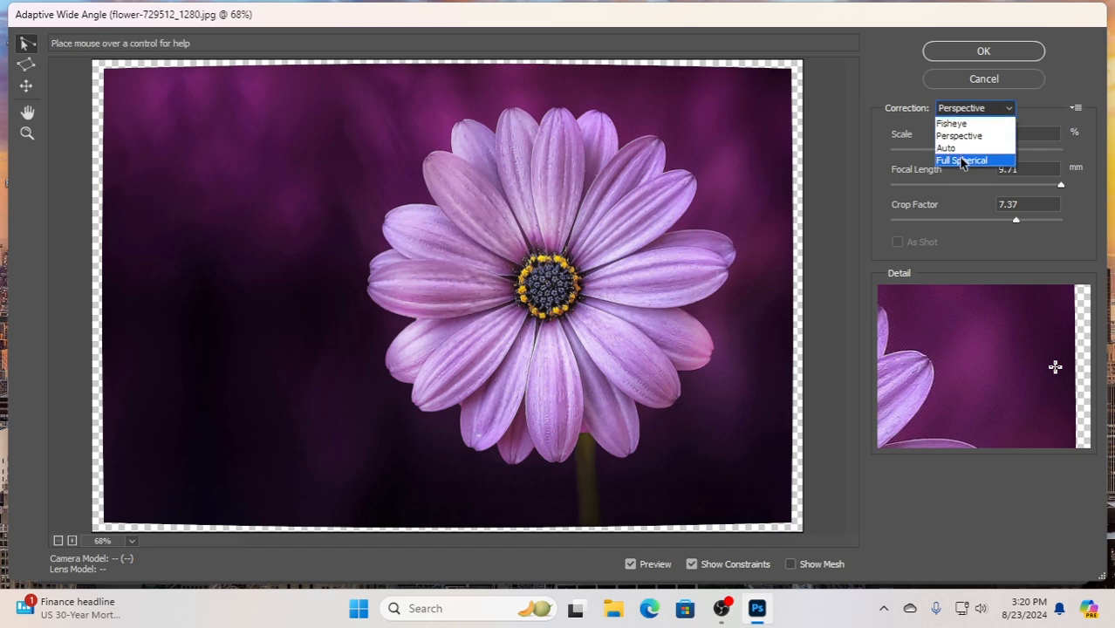
{"action": "left_click", "coordinate": [963, 160]}
{"action": "left_click", "coordinate": [546, 271]}
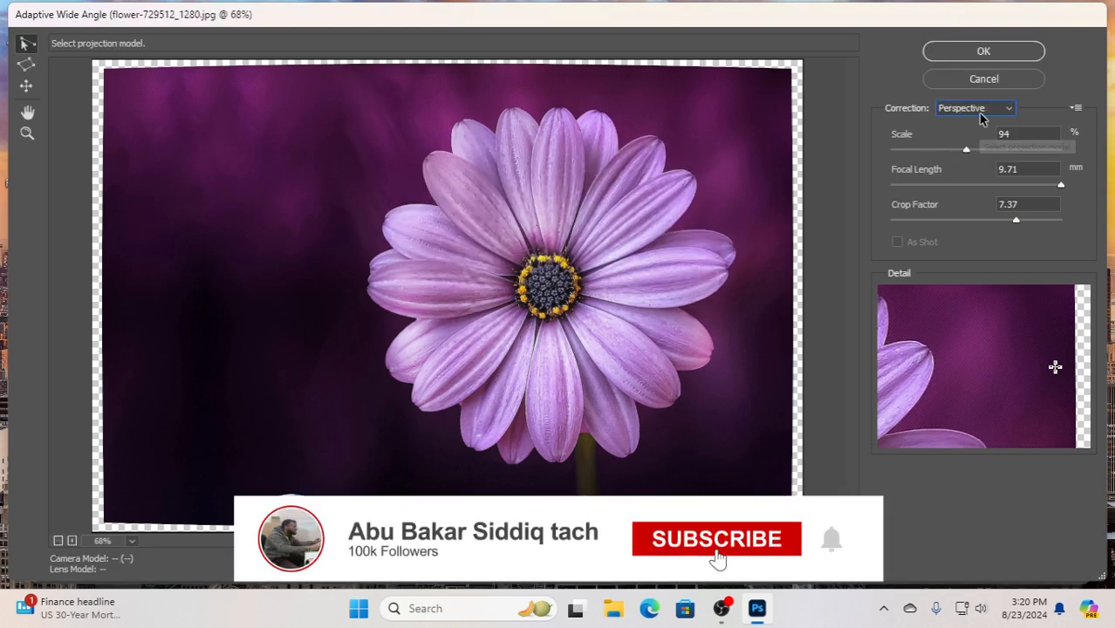
{"action": "left_click", "coordinate": [993, 109]}
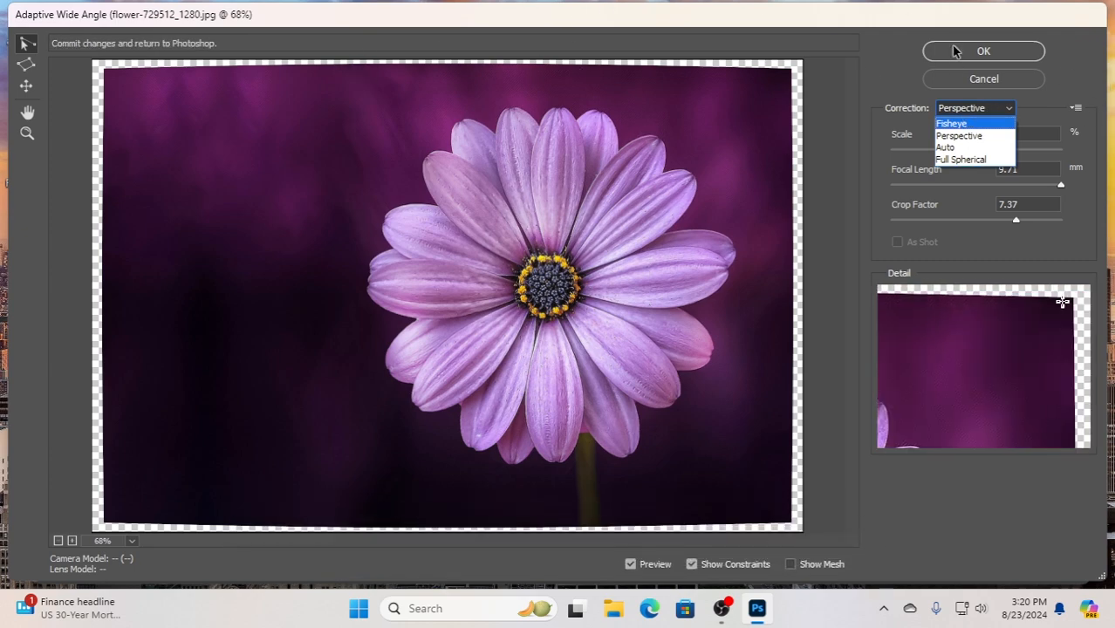
{"action": "left_click", "coordinate": [990, 79]}
{"action": "left_click", "coordinate": [983, 52]}
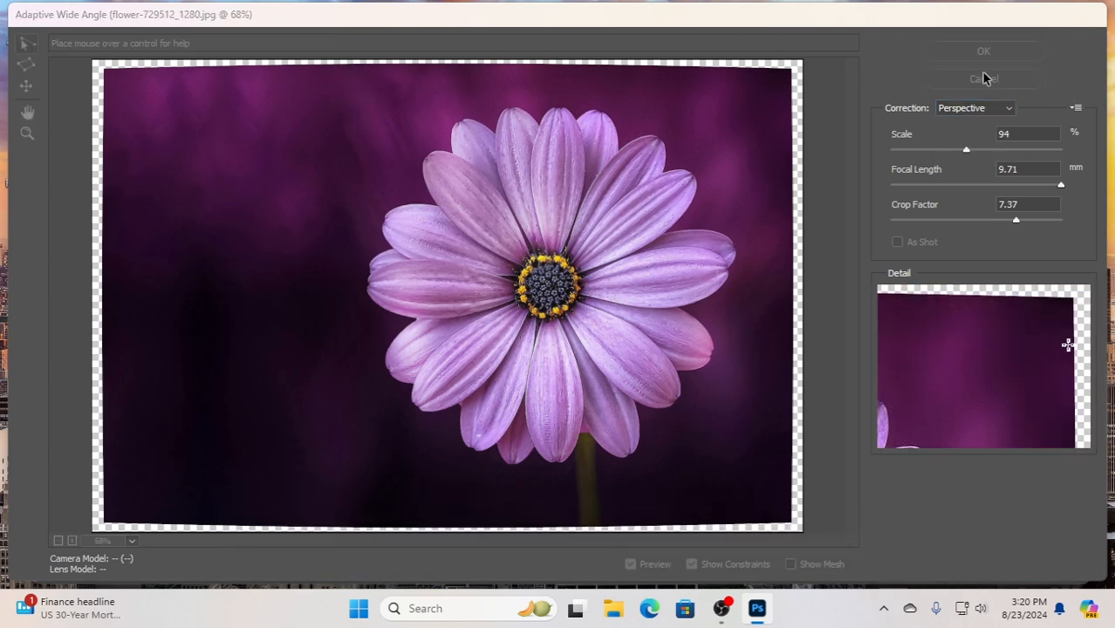
Step: Open the flower photo in the Camera Raw Filter and dismiss the welcome notice
{"action": "left_click", "coordinate": [263, 25]}
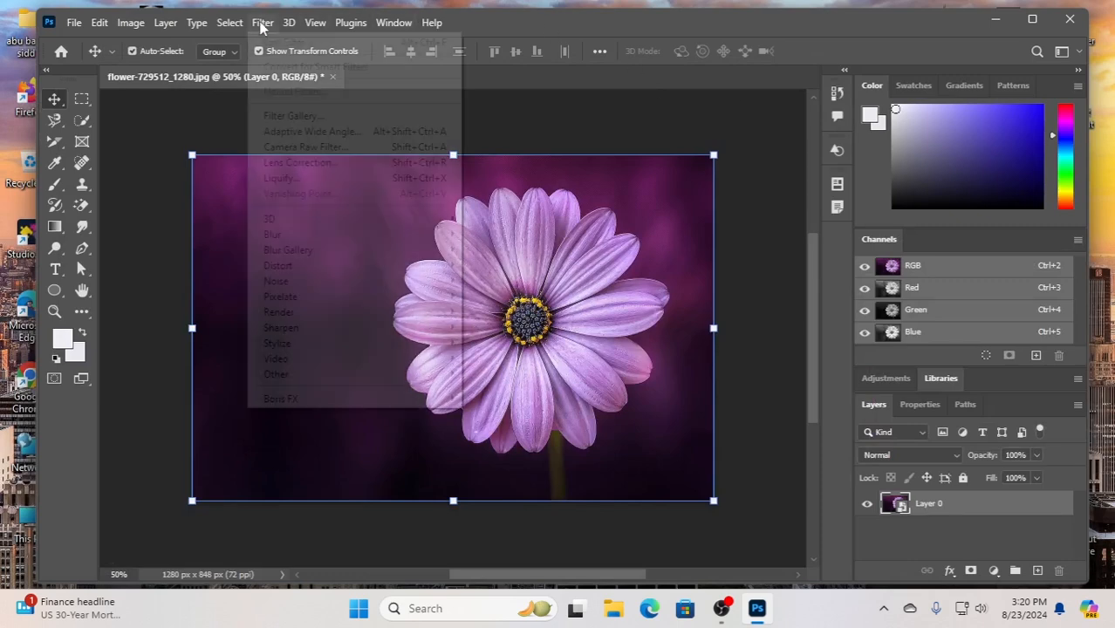
{"action": "left_click", "coordinate": [342, 150]}
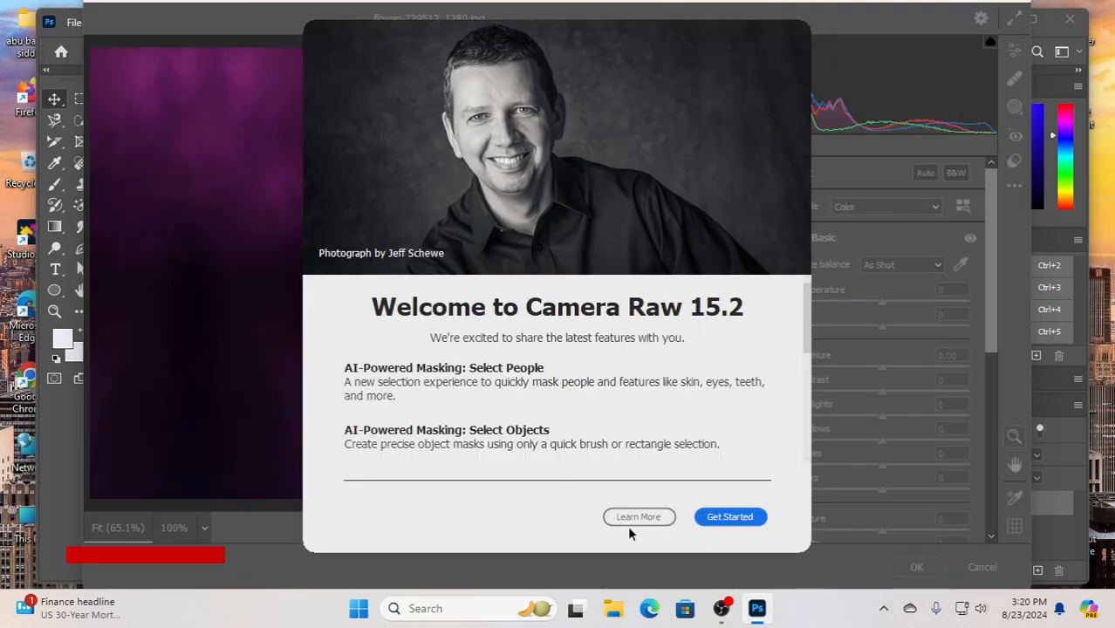
{"action": "left_click", "coordinate": [743, 516]}
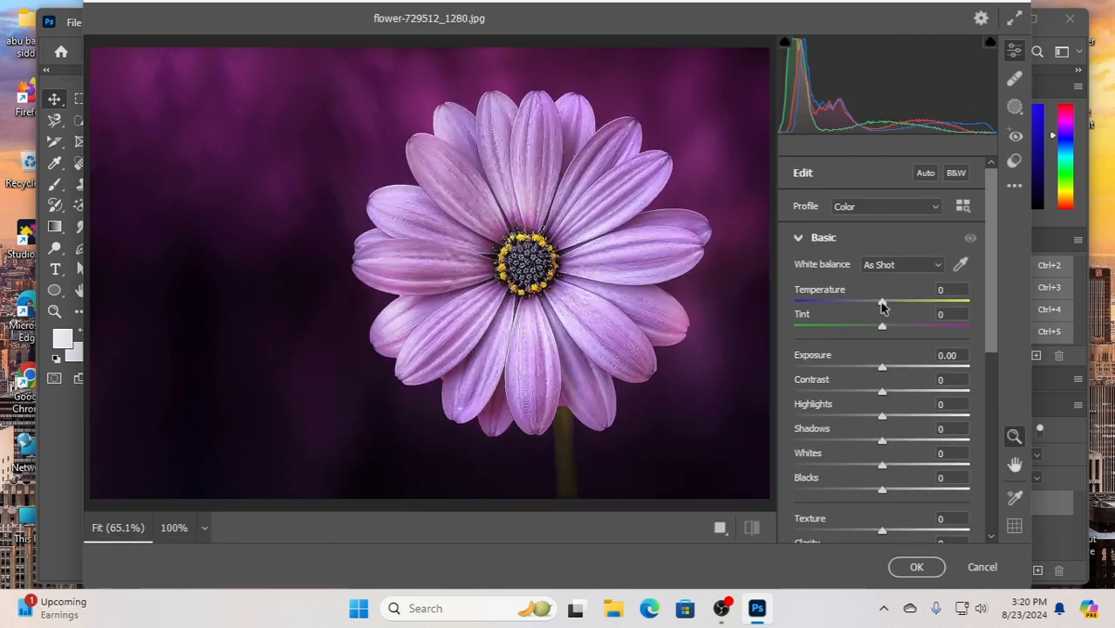
Step: Set Temperature -53, Tint -65, Exposure -1.65, Contrast -32, Highlights +24, Shadows -25, Whites +30 and Blacks -37
{"action": "left_click_drag", "start_coordinate": [881, 304], "coordinate": [835, 304]}
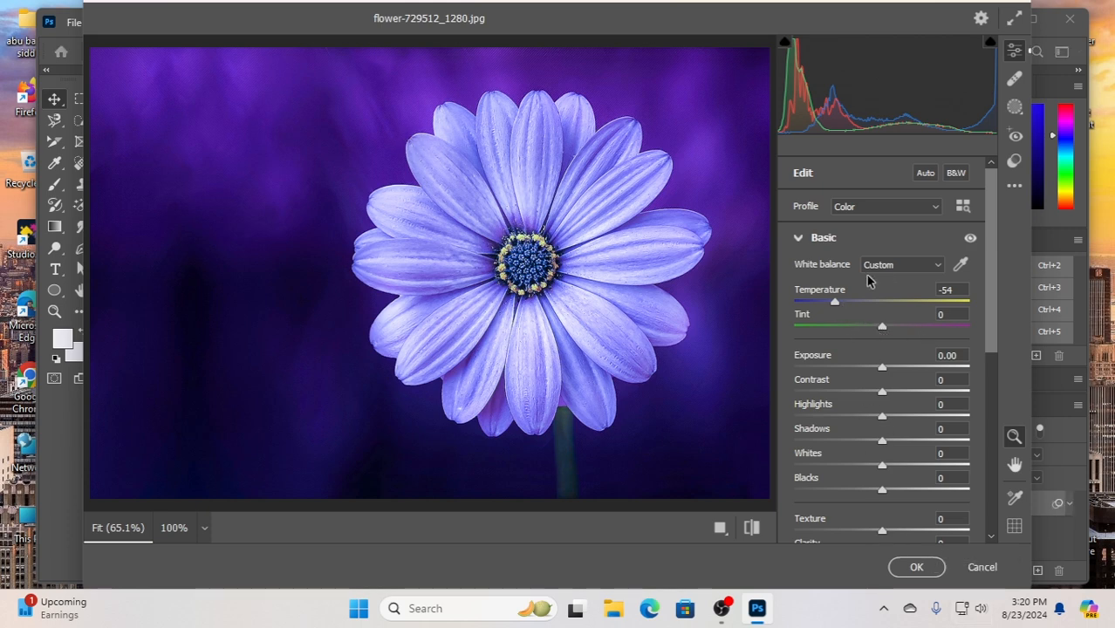
{"action": "left_click_drag", "start_coordinate": [835, 307], "coordinate": [825, 337]}
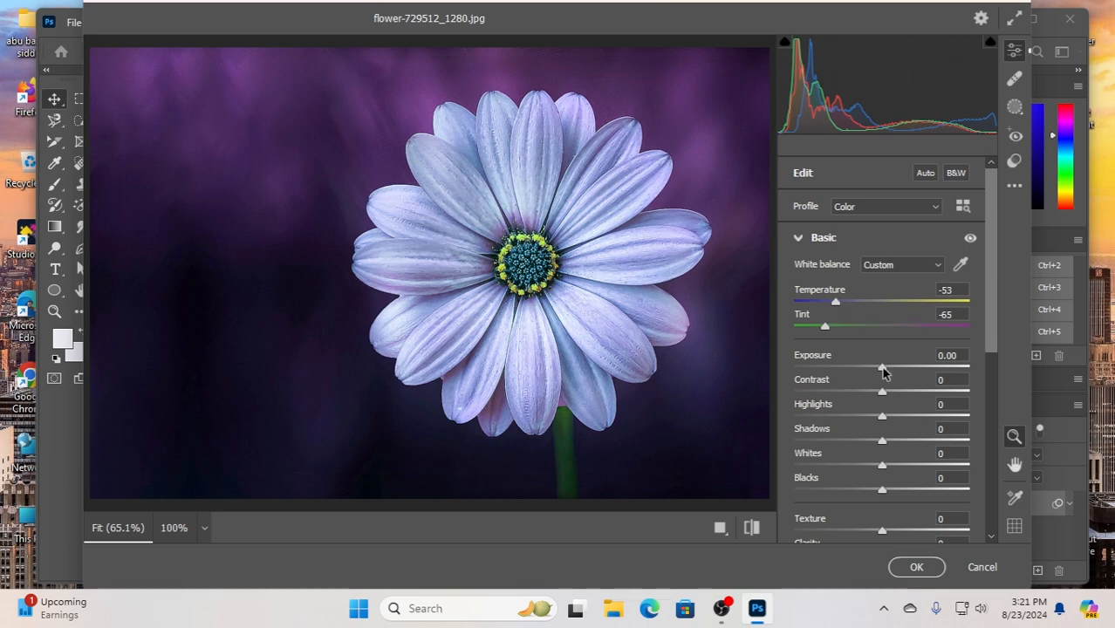
{"action": "left_click_drag", "start_coordinate": [881, 372], "coordinate": [851, 498]}
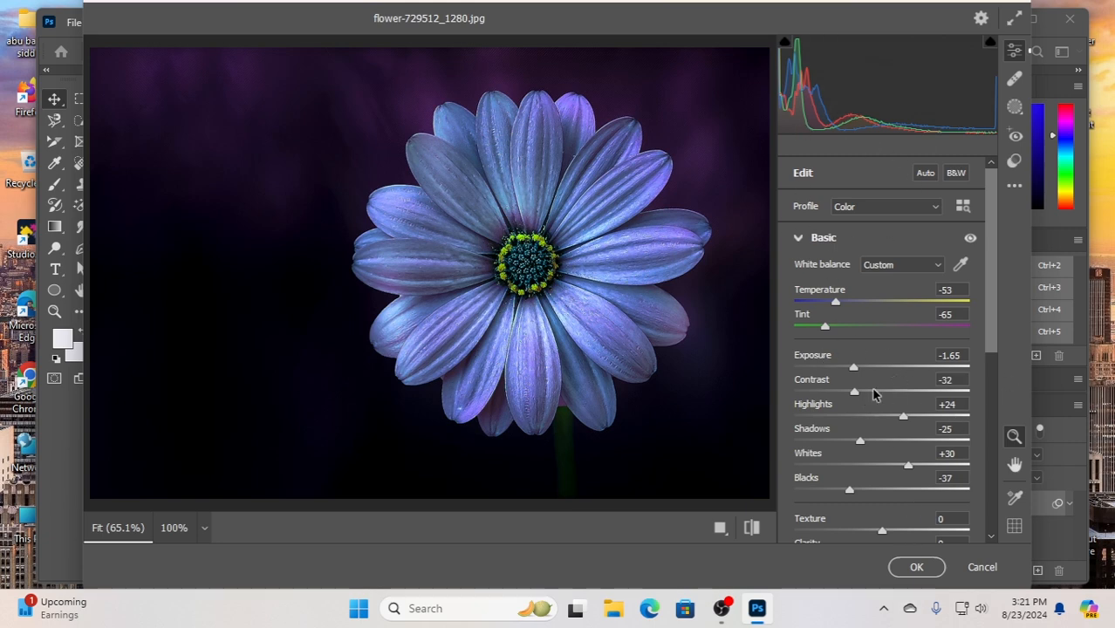
Step: Reshape the photo's parametric tone curve with Lights at +62 and Darks at -60
{"action": "scroll", "coordinate": [868, 424], "scroll_direction": "down", "scroll_amount": 5}
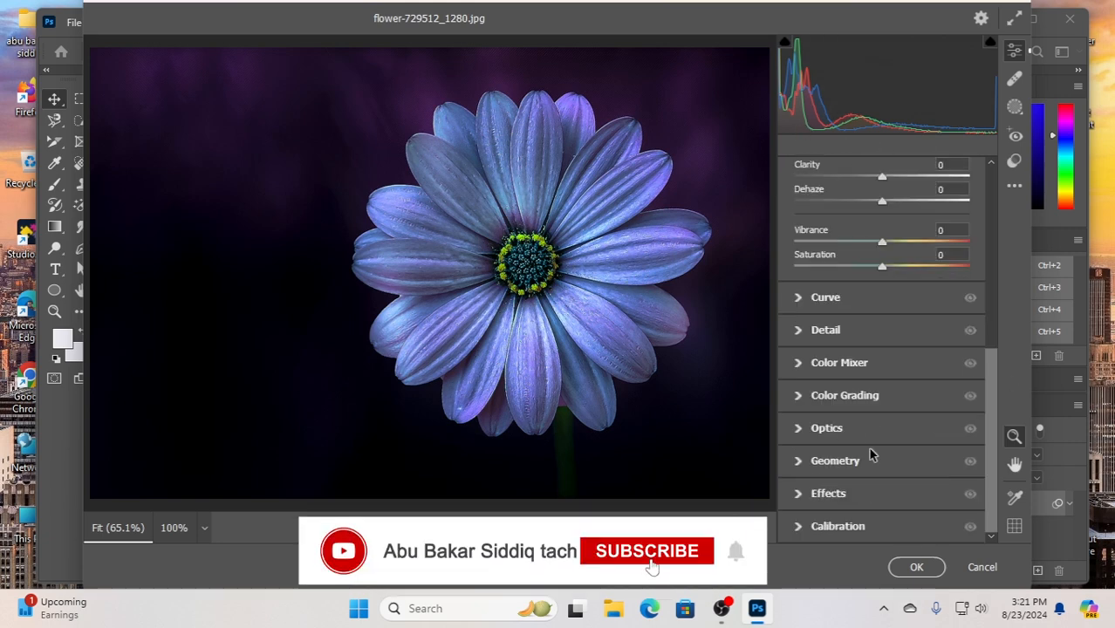
{"action": "left_click", "coordinate": [801, 299]}
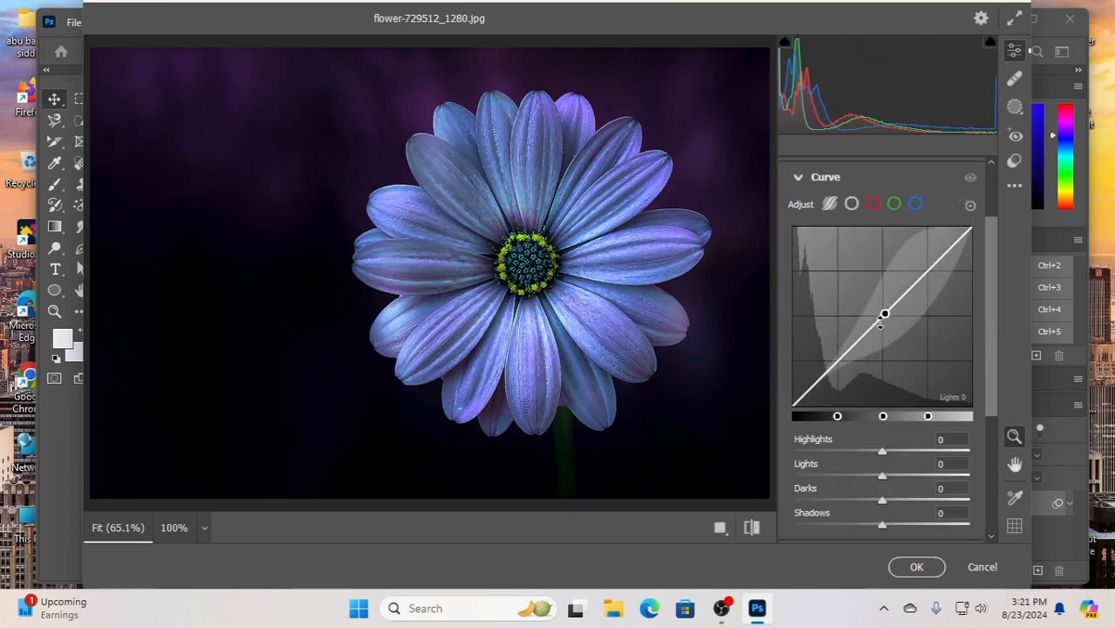
{"action": "left_click_drag", "start_coordinate": [883, 315], "coordinate": [884, 285]}
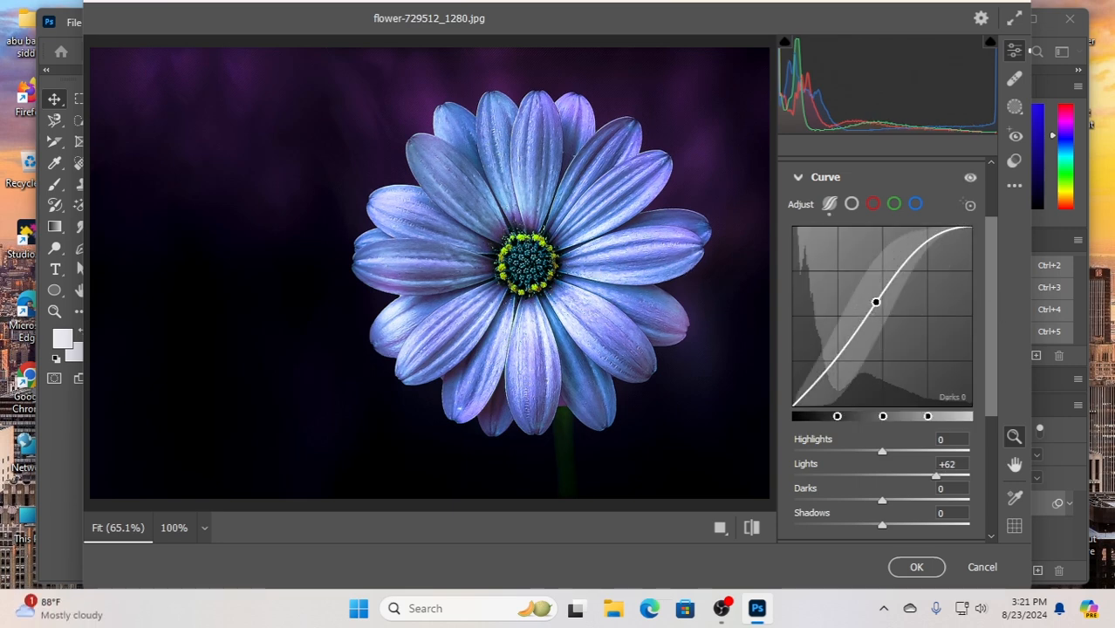
{"action": "left_click_drag", "start_coordinate": [875, 301], "coordinate": [854, 361]}
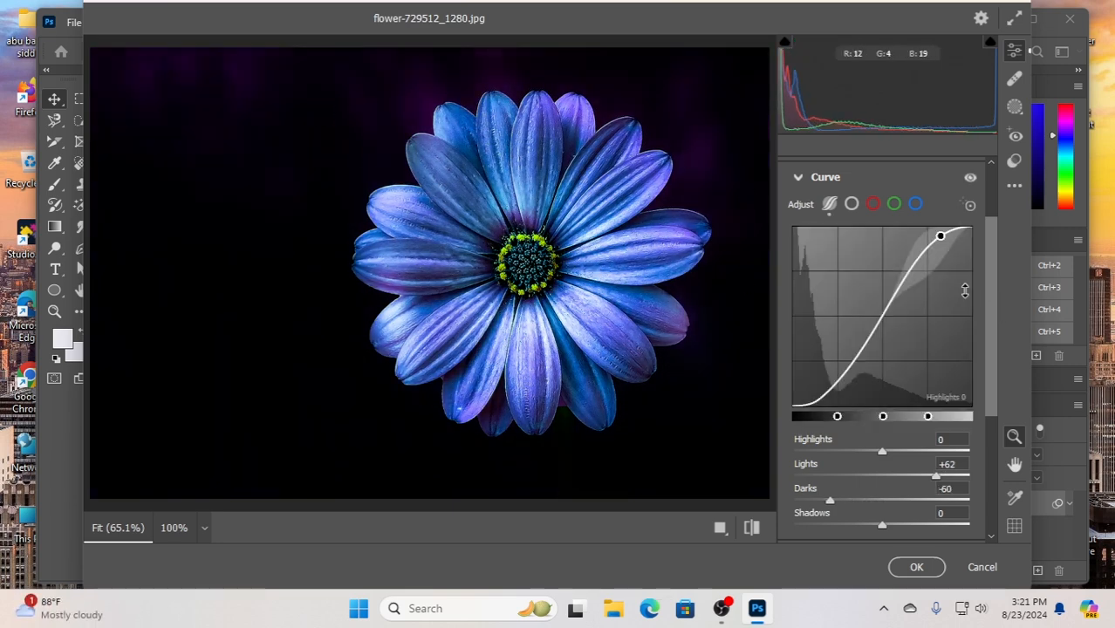
{"action": "left_click", "coordinate": [797, 179]}
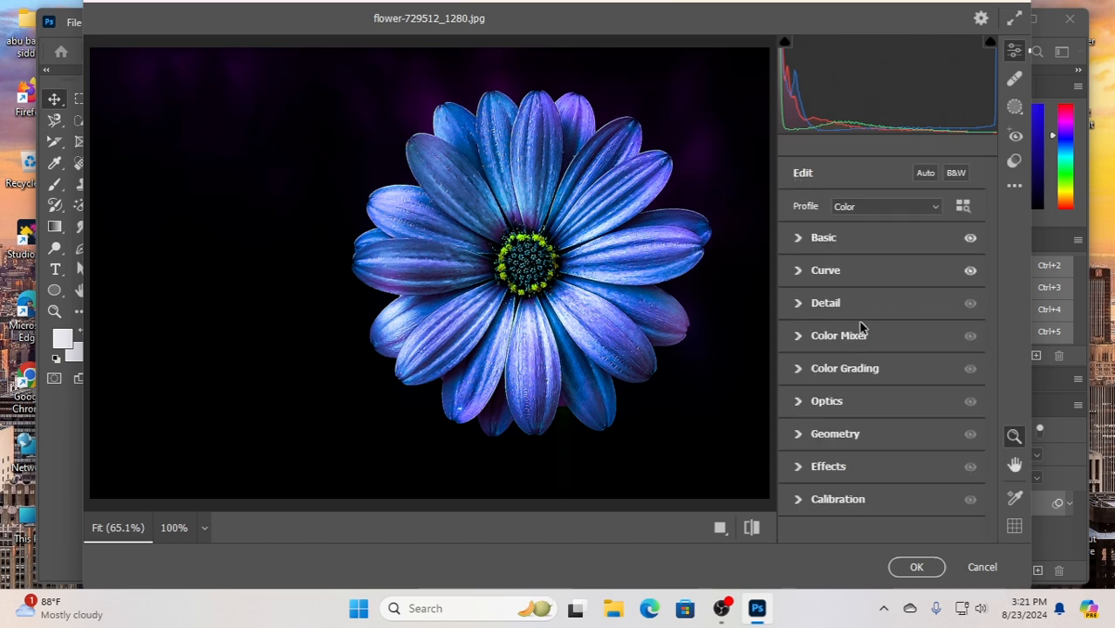
{"action": "left_click", "coordinate": [796, 338]}
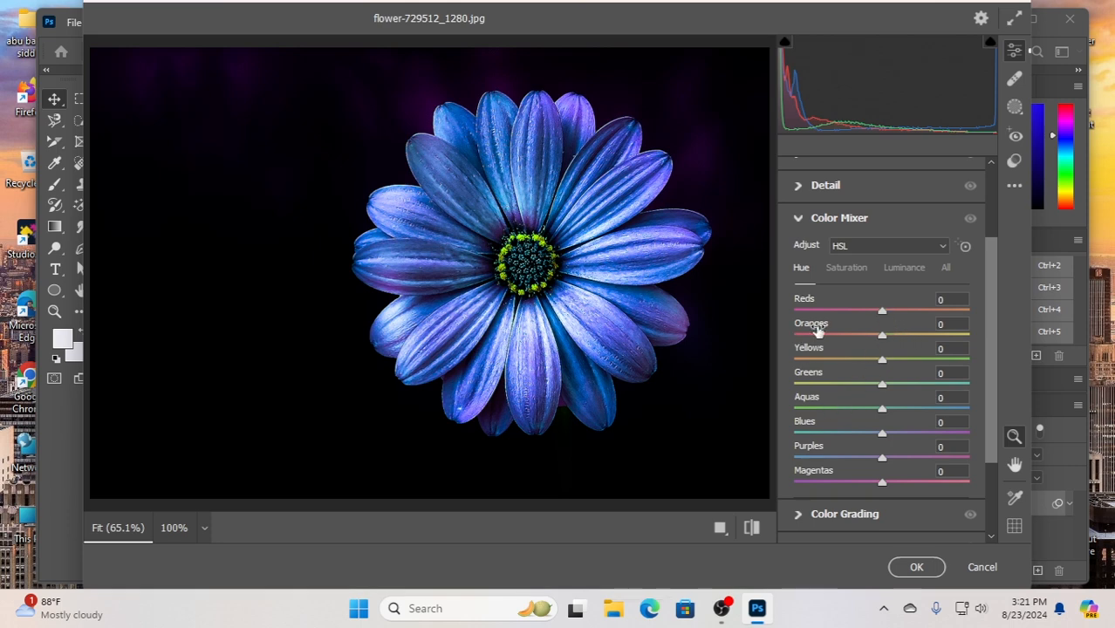
{"action": "left_click", "coordinate": [795, 219]}
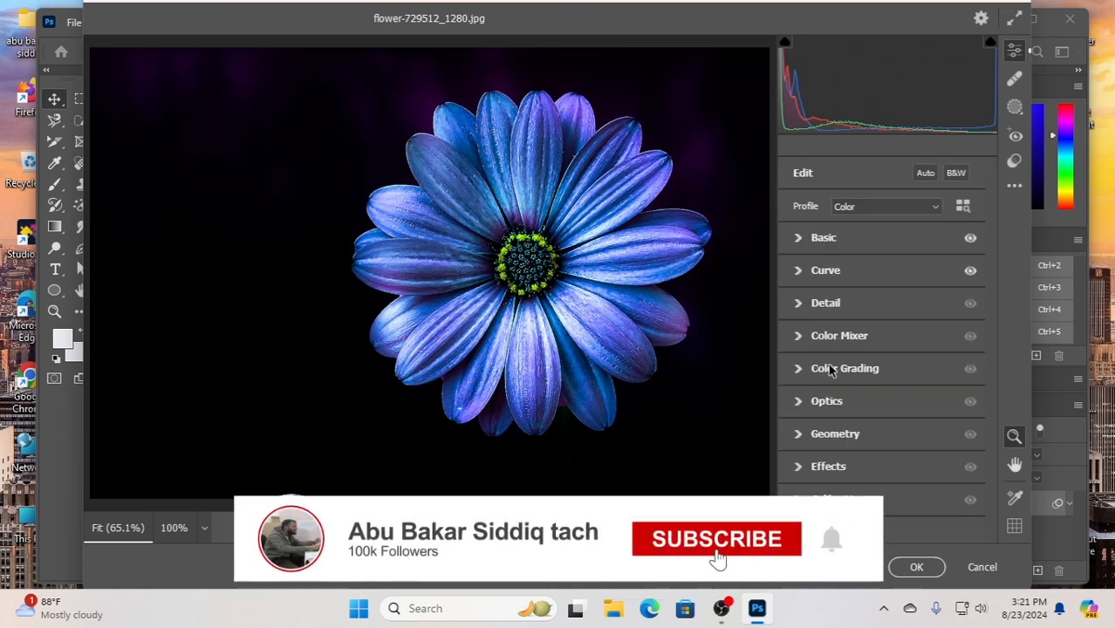
{"action": "mouse_move", "coordinate": [829, 370]}
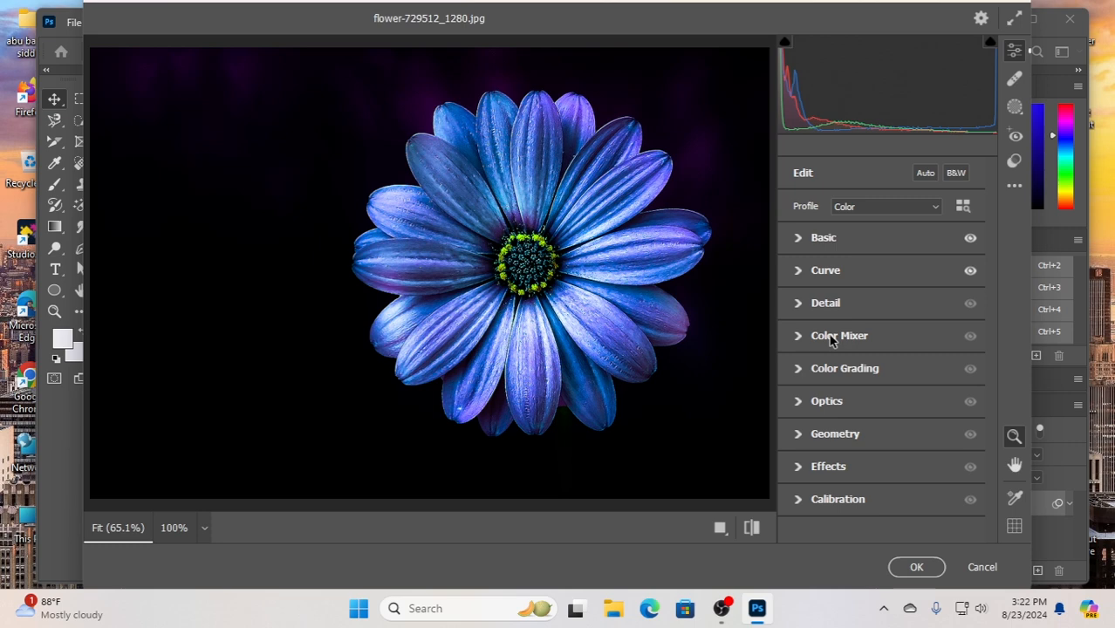
Step: Add Camera Raw effects to the photo with Grain at 72 and Vignetting at -93
{"action": "mouse_move", "coordinate": [830, 340]}
{"action": "left_click", "coordinate": [801, 473]}
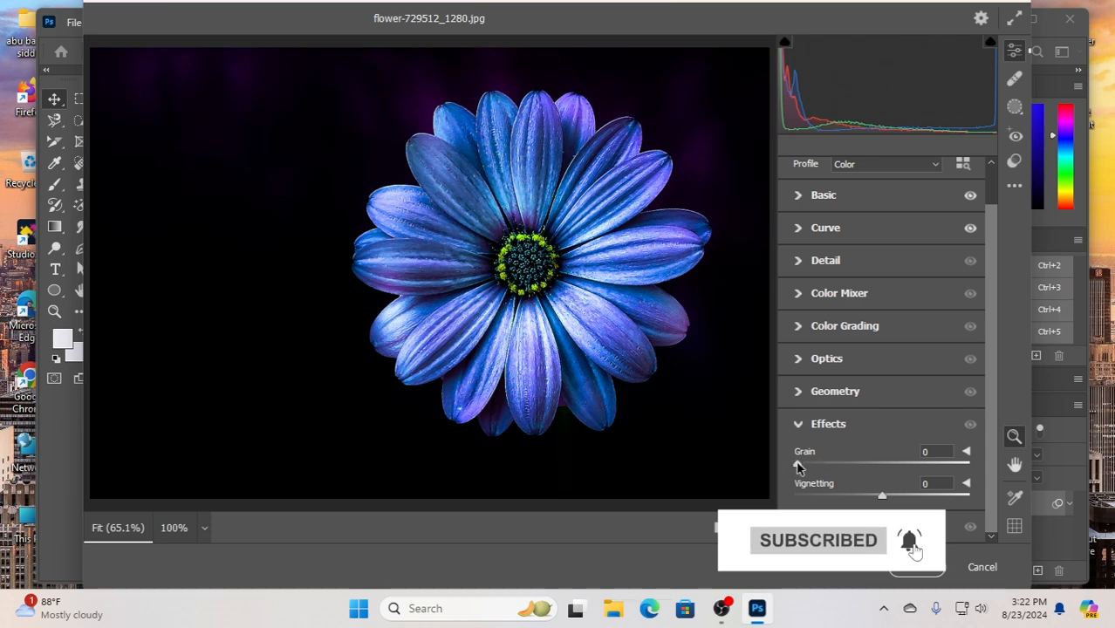
{"action": "left_click_drag", "start_coordinate": [795, 464], "coordinate": [896, 469]}
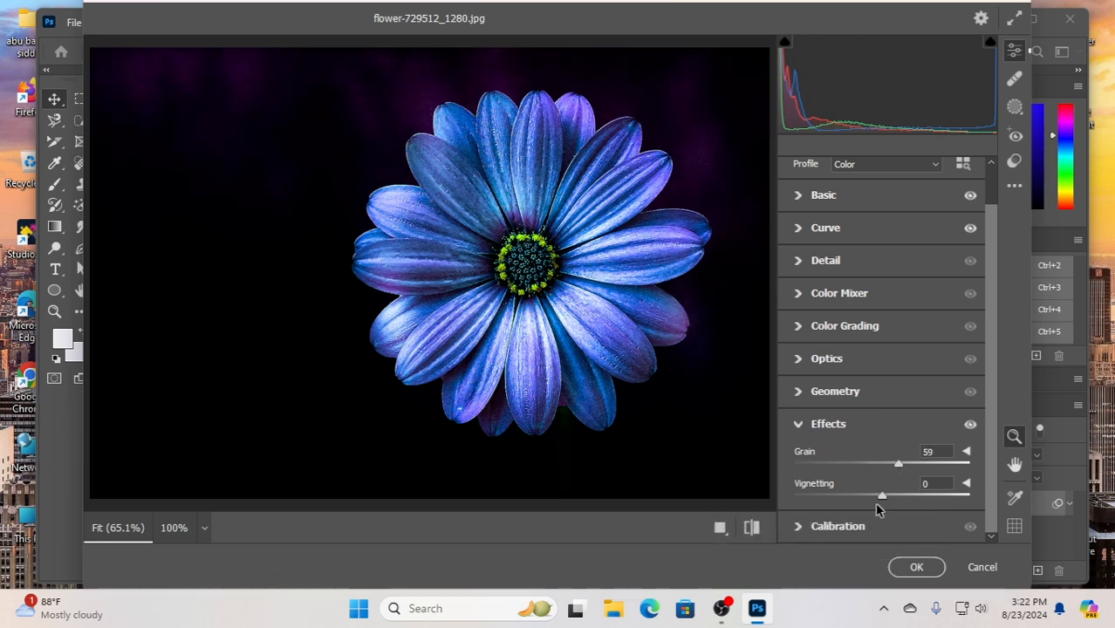
{"action": "left_click_drag", "start_coordinate": [883, 499], "coordinate": [801, 502]}
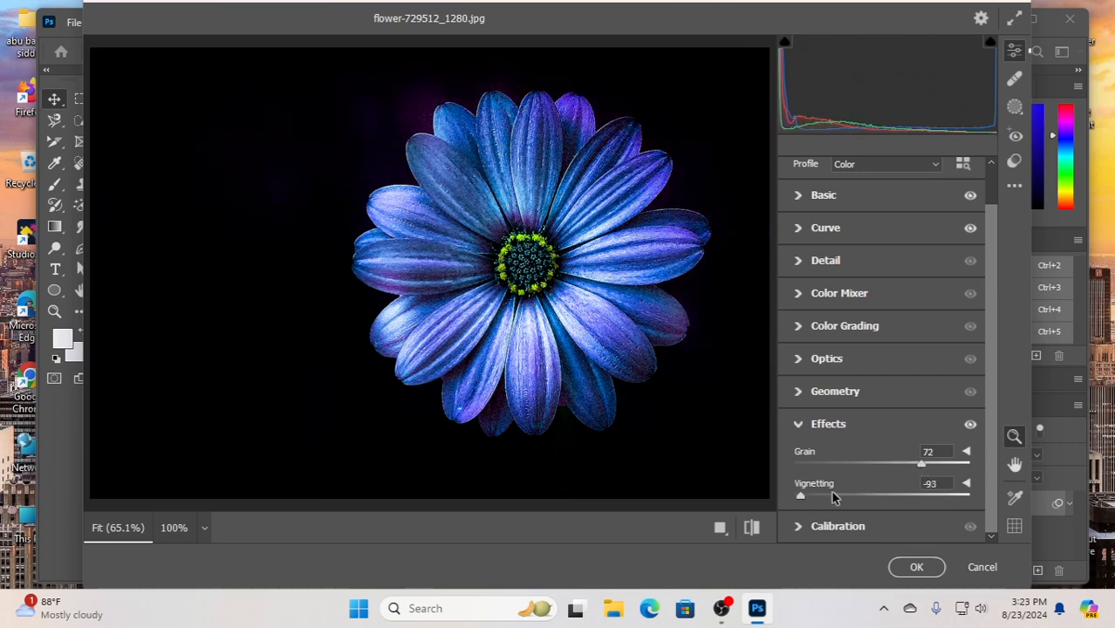
Step: Set the Camera Raw Vignetting to -40, and dismiss Camera Raw discarding all changes
{"action": "left_click_drag", "start_coordinate": [802, 498], "coordinate": [846, 499]}
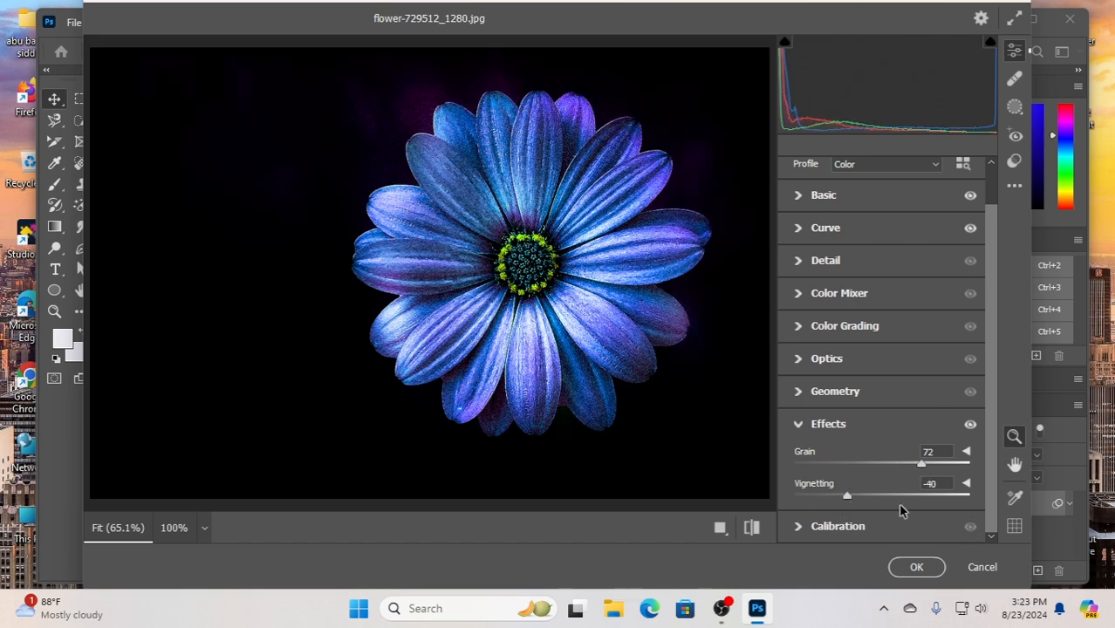
{"action": "left_click", "coordinate": [796, 427]}
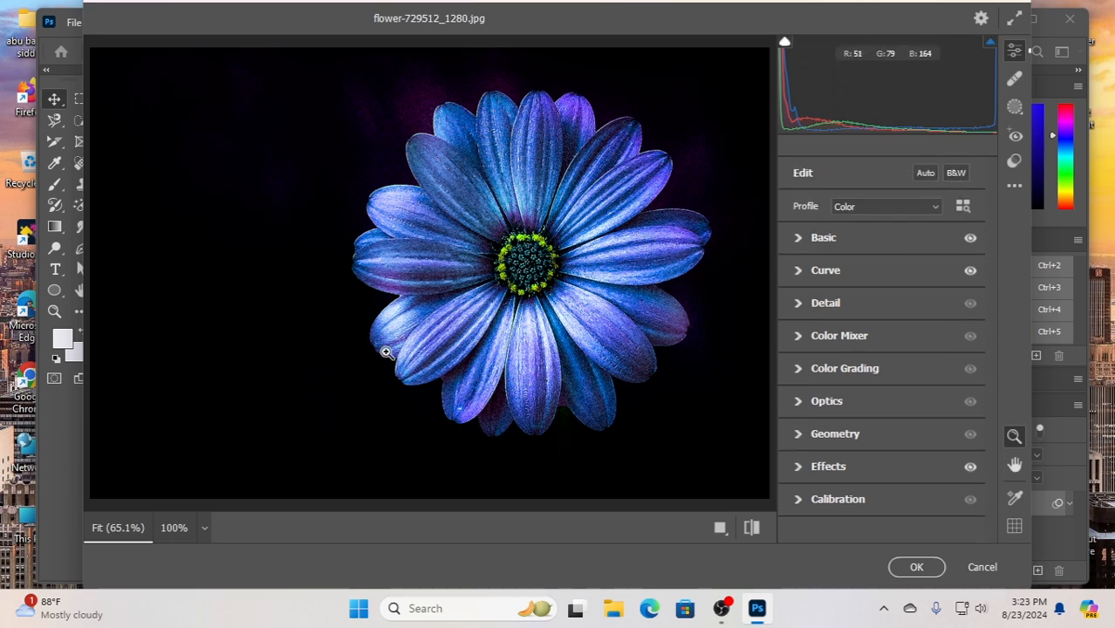
{"action": "left_click", "coordinate": [982, 568]}
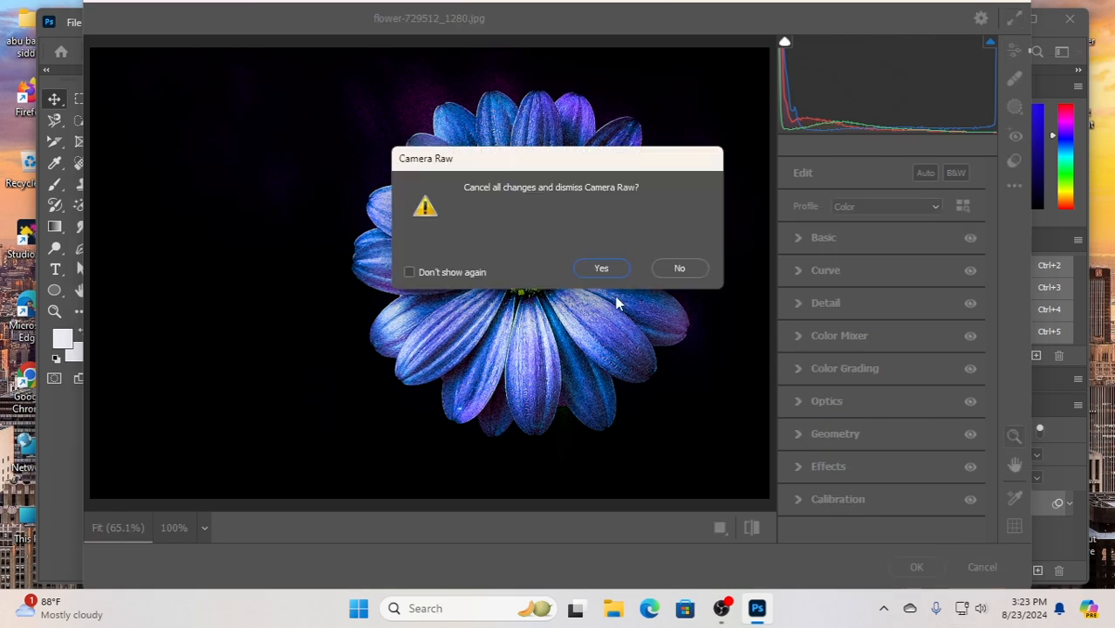
{"action": "left_click", "coordinate": [681, 269]}
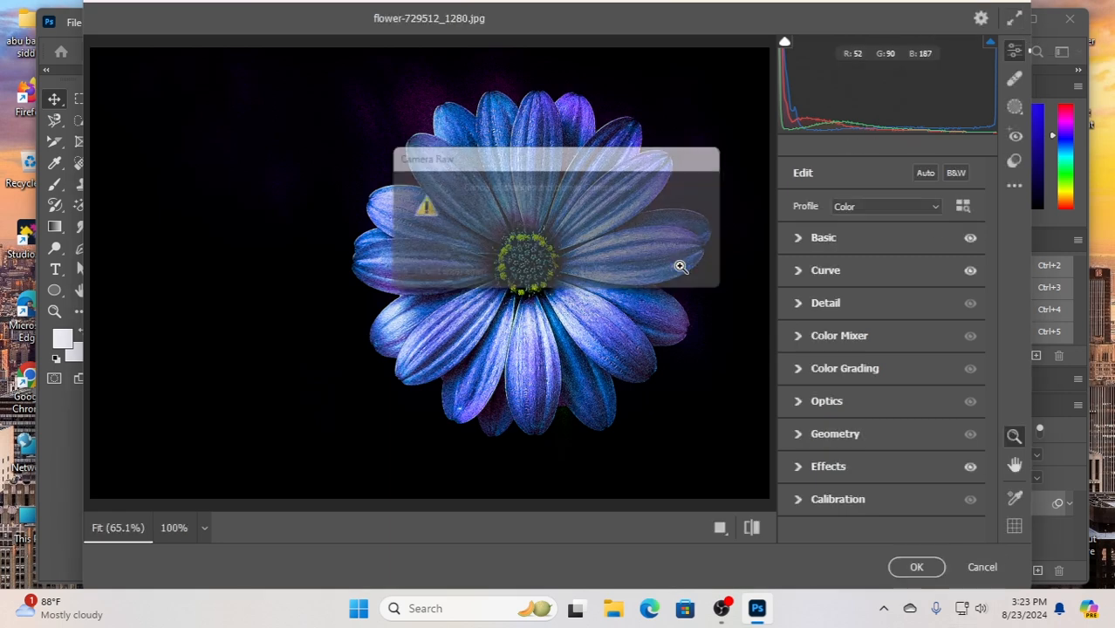
{"action": "left_click", "coordinate": [979, 568]}
{"action": "left_click", "coordinate": [601, 268]}
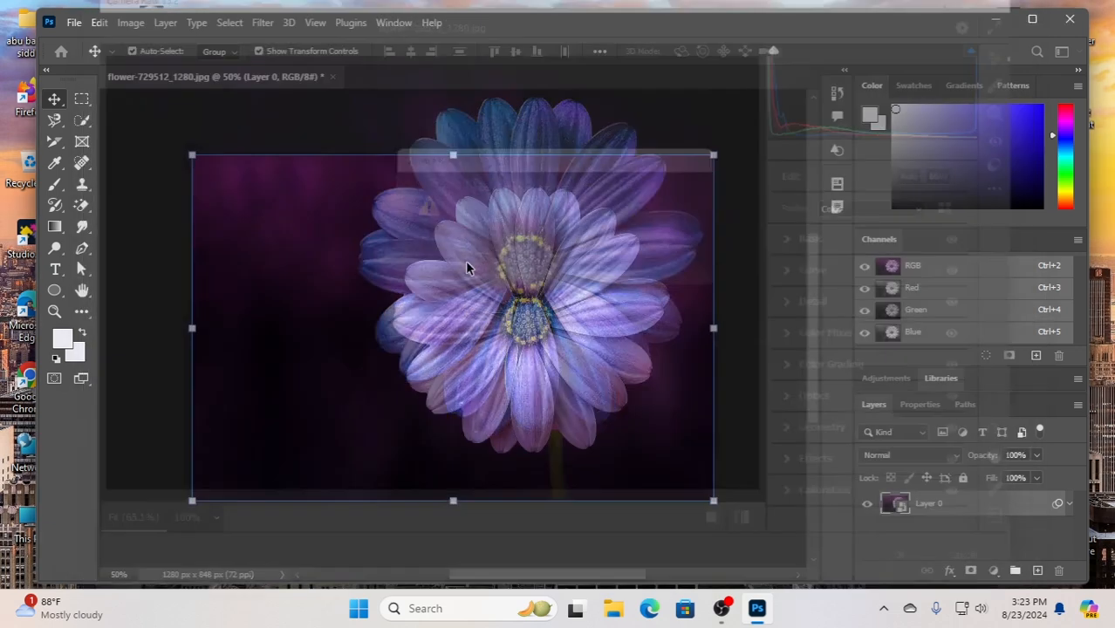
Step: Open the flower photo in Lens Correction and try the Black Color, Edge Extension and White Color edge treatments
{"action": "left_click", "coordinate": [263, 22]}
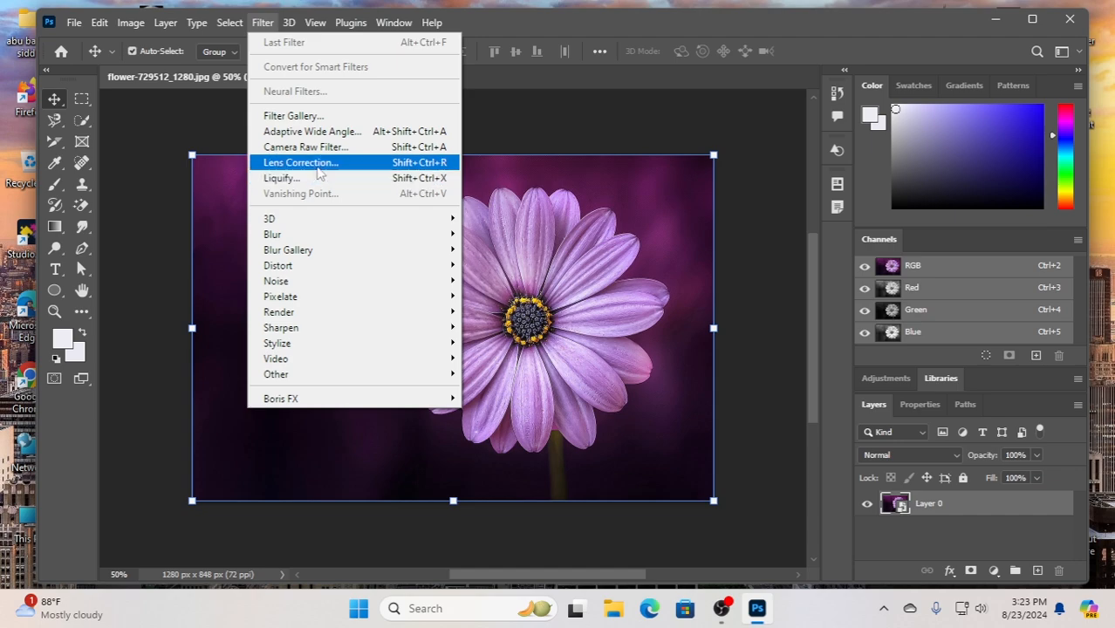
{"action": "left_click", "coordinate": [318, 166]}
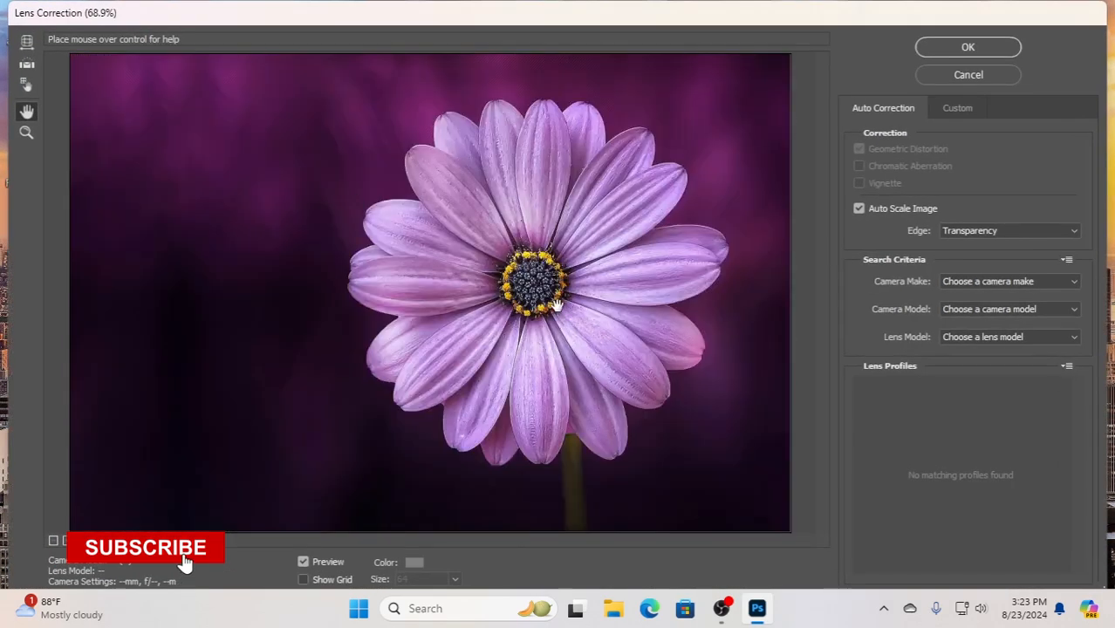
{"action": "left_click", "coordinate": [1007, 231]}
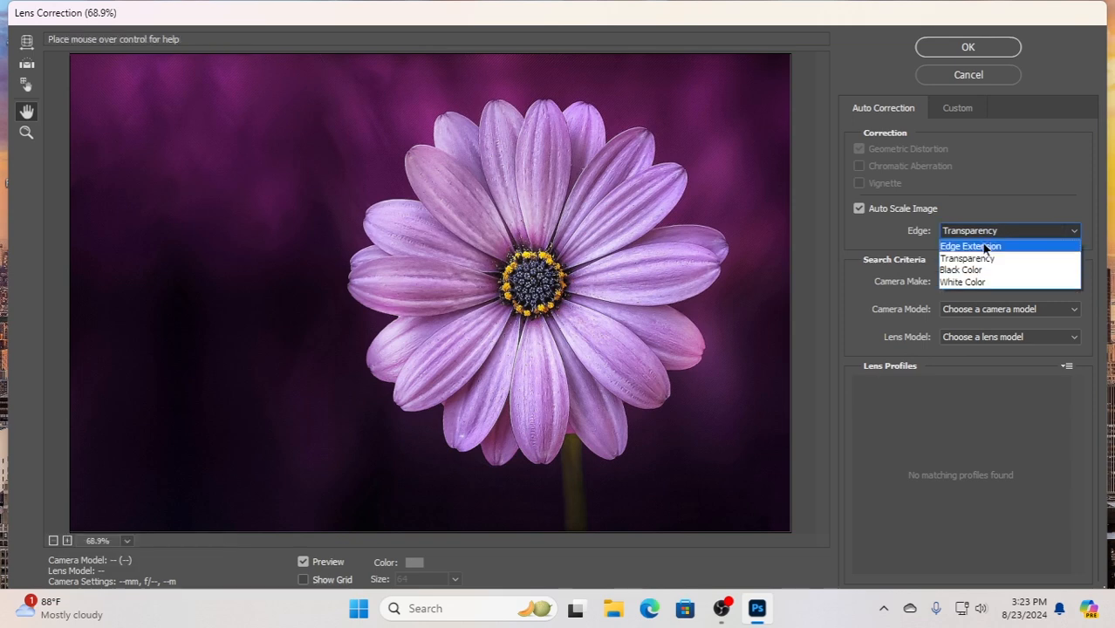
{"action": "left_click", "coordinate": [963, 267]}
{"action": "left_click", "coordinate": [984, 232]}
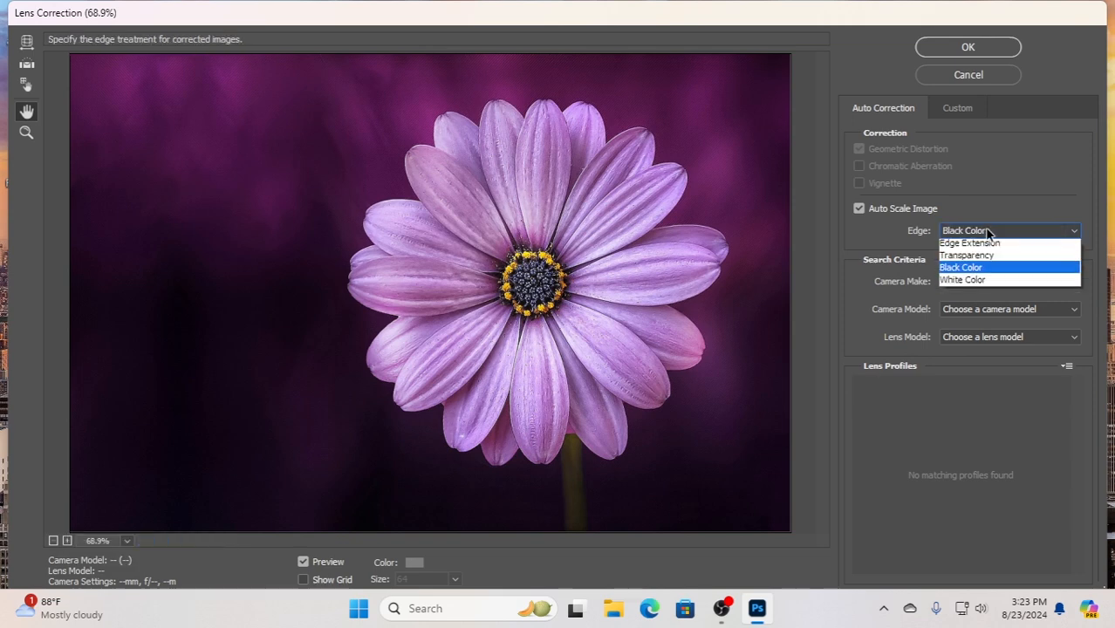
{"action": "left_click", "coordinate": [981, 242]}
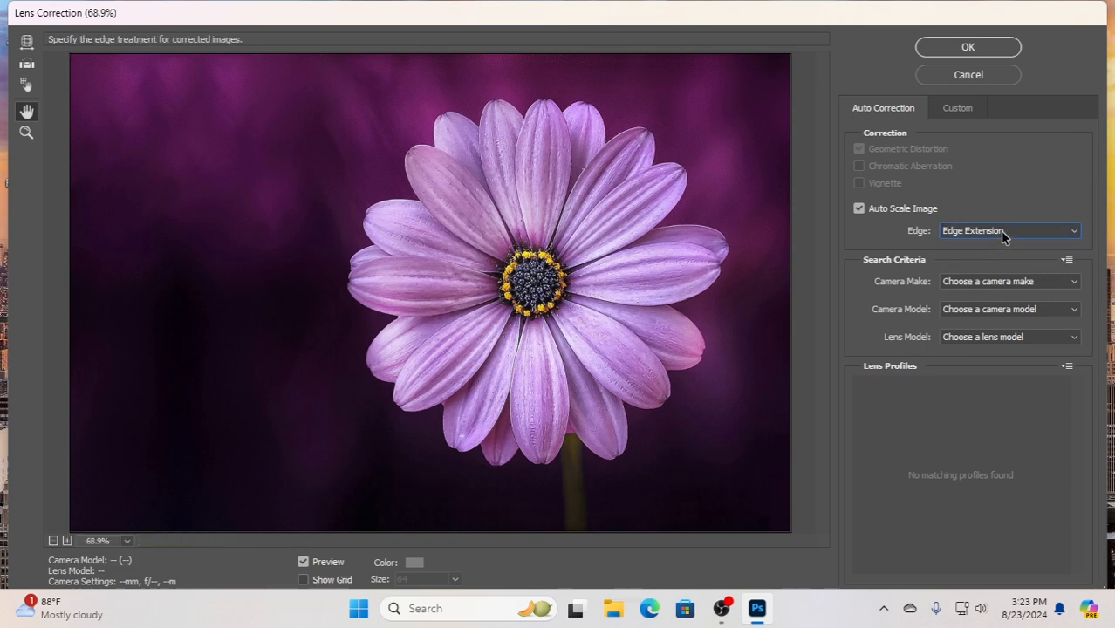
{"action": "left_click", "coordinate": [1003, 232]}
{"action": "left_click", "coordinate": [975, 286]}
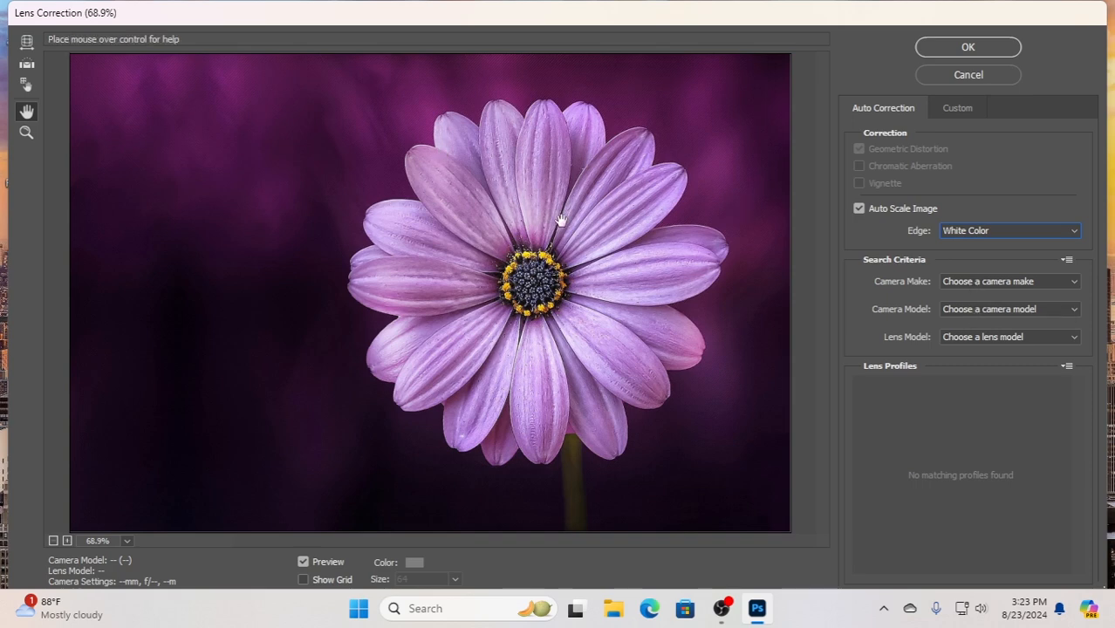
Step: Set the lens search's camera make to Apple and browse its lens profiles
{"action": "left_click", "coordinate": [988, 282]}
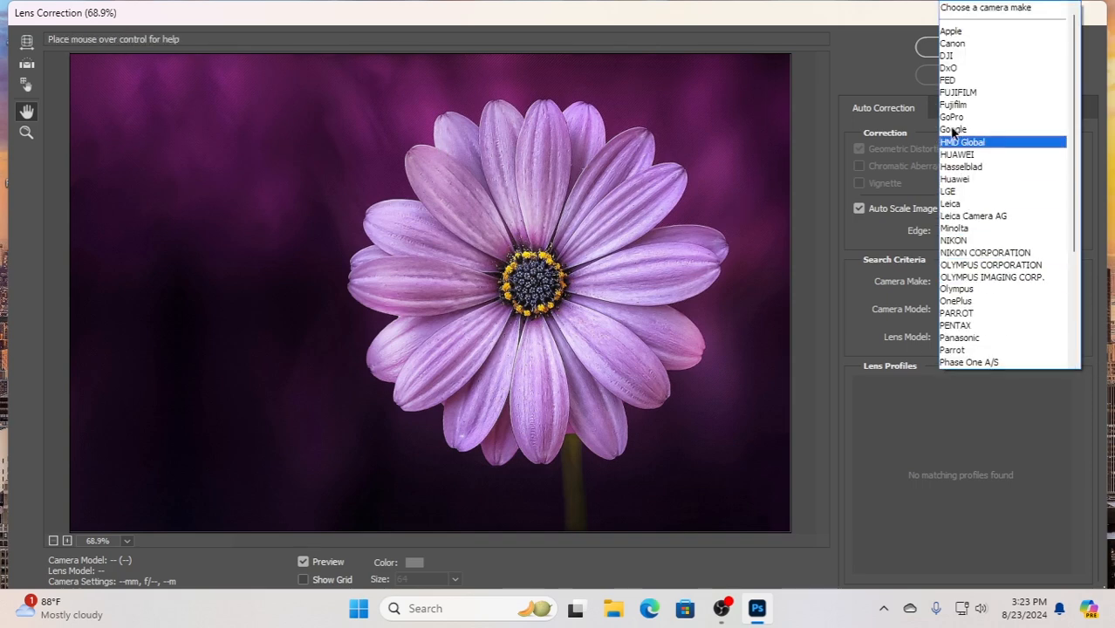
{"action": "left_click", "coordinate": [951, 31]}
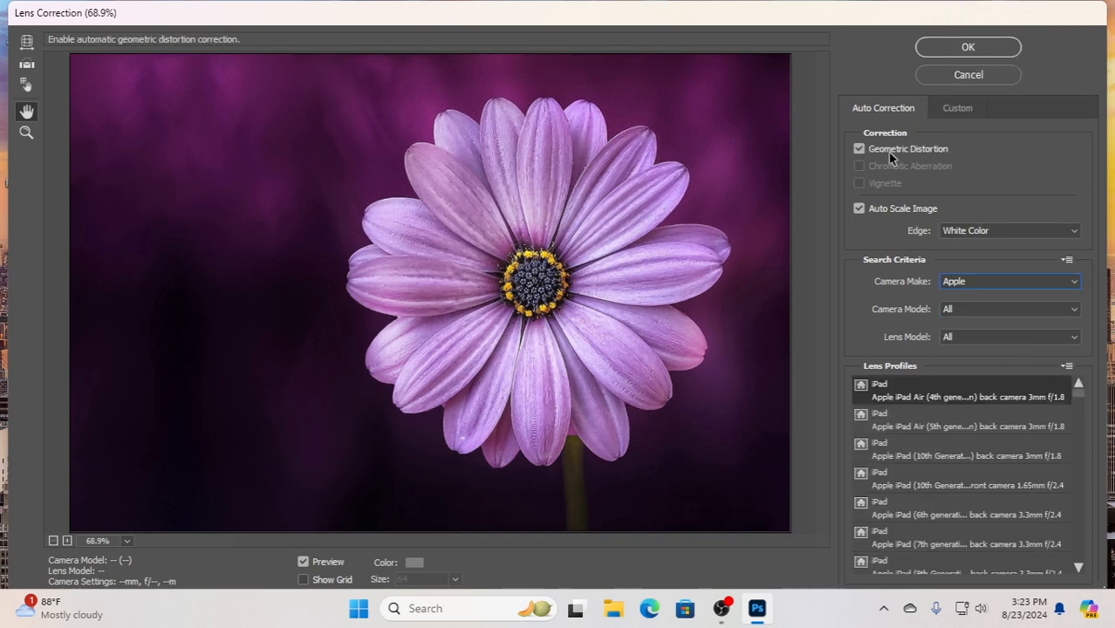
{"action": "scroll", "coordinate": [937, 449], "scroll_direction": "down", "scroll_amount": 10}
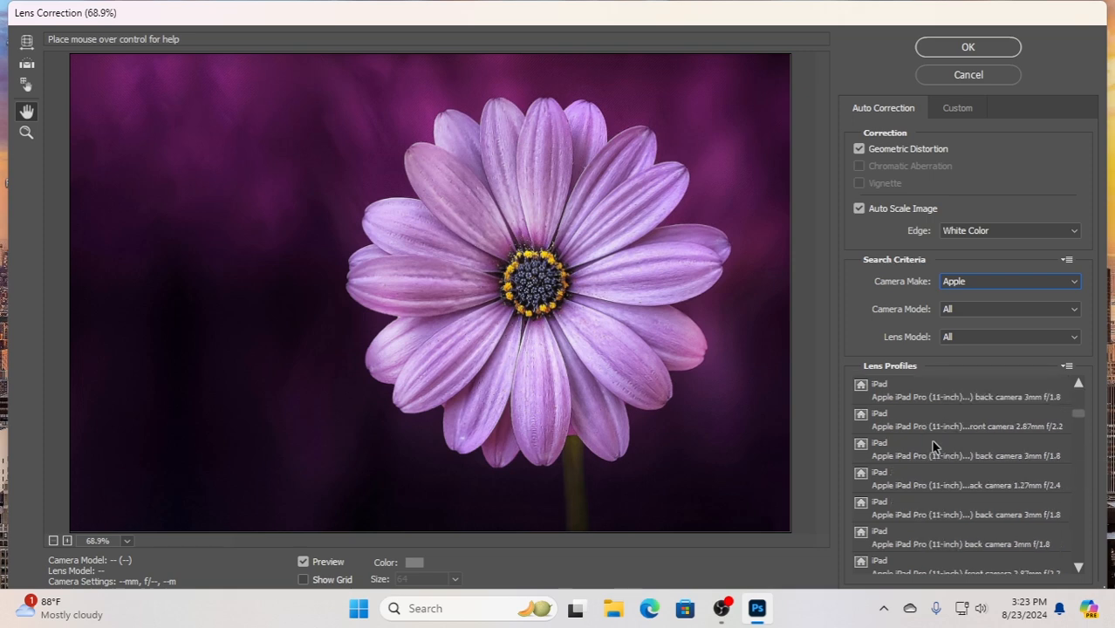
{"action": "scroll", "coordinate": [916, 479], "scroll_direction": "down", "scroll_amount": 15}
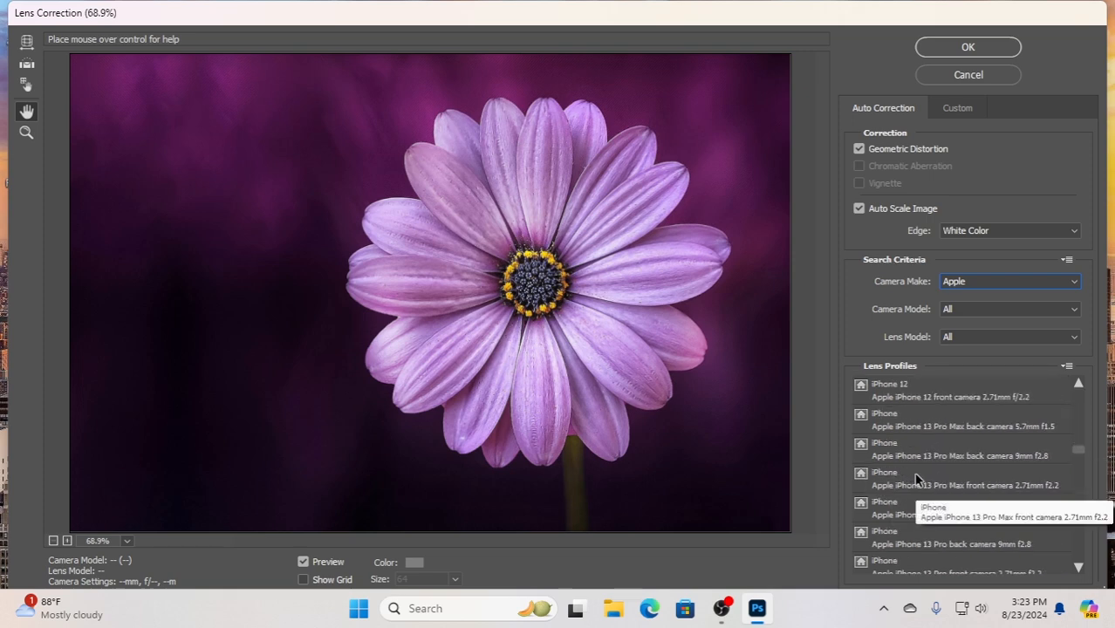
{"action": "scroll", "coordinate": [907, 480], "scroll_direction": "up", "scroll_amount": 15}
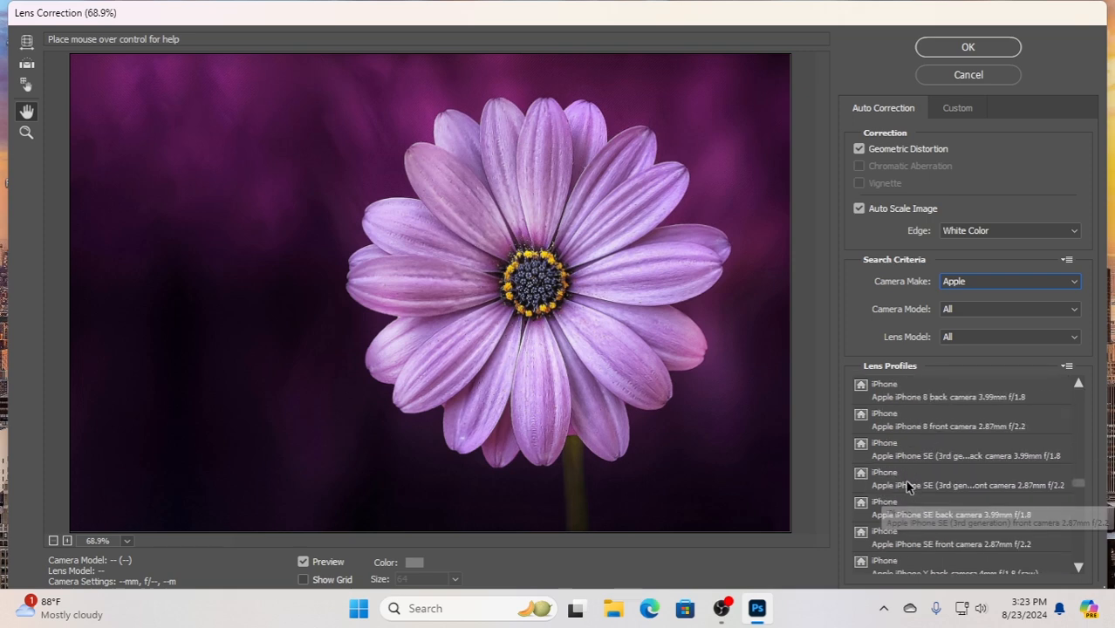
{"action": "scroll", "coordinate": [914, 482], "scroll_direction": "up", "scroll_amount": 5}
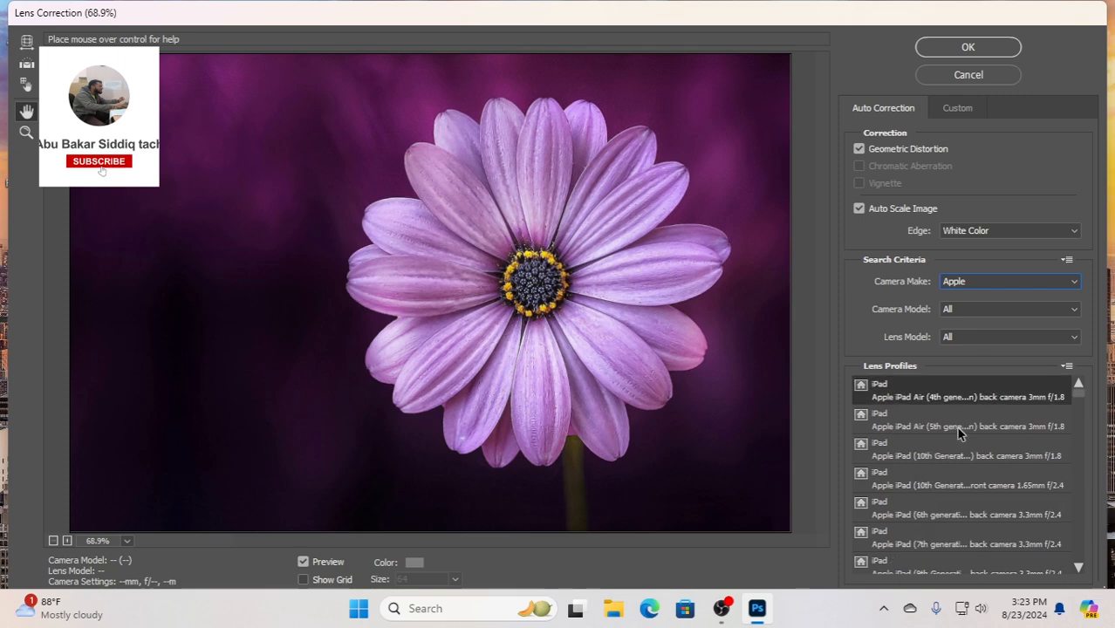
Step: Change the camera make to NIKON CORPORATION and browse its lens profiles and camera models
{"action": "left_click", "coordinate": [983, 288]}
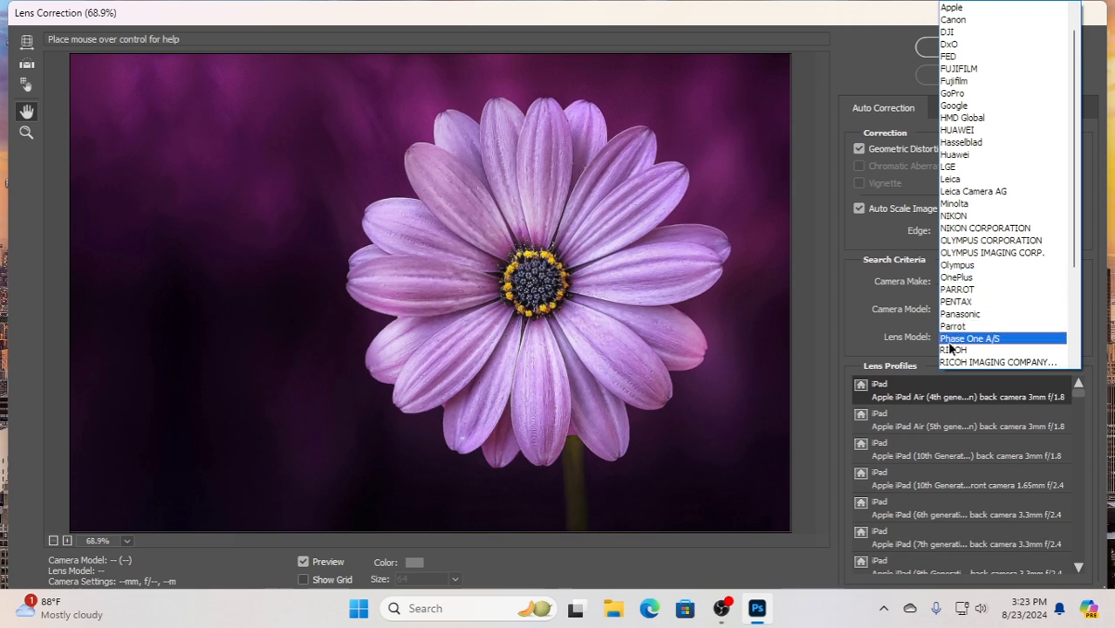
{"action": "scroll", "coordinate": [947, 348], "scroll_direction": "down", "scroll_amount": 4}
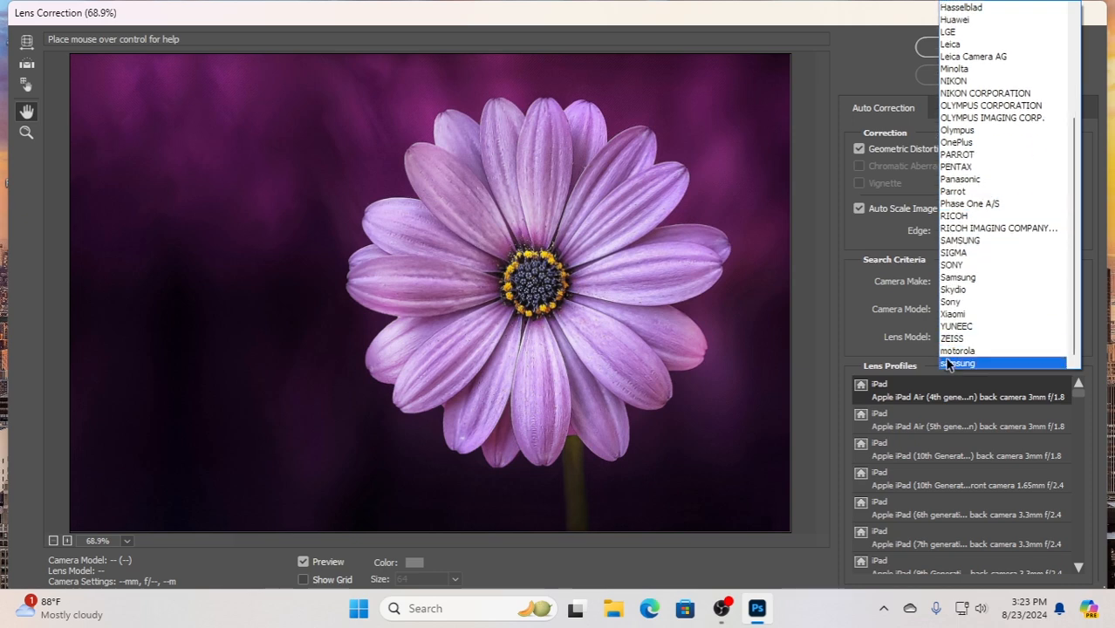
{"action": "scroll", "coordinate": [958, 345], "scroll_direction": "up", "scroll_amount": 5}
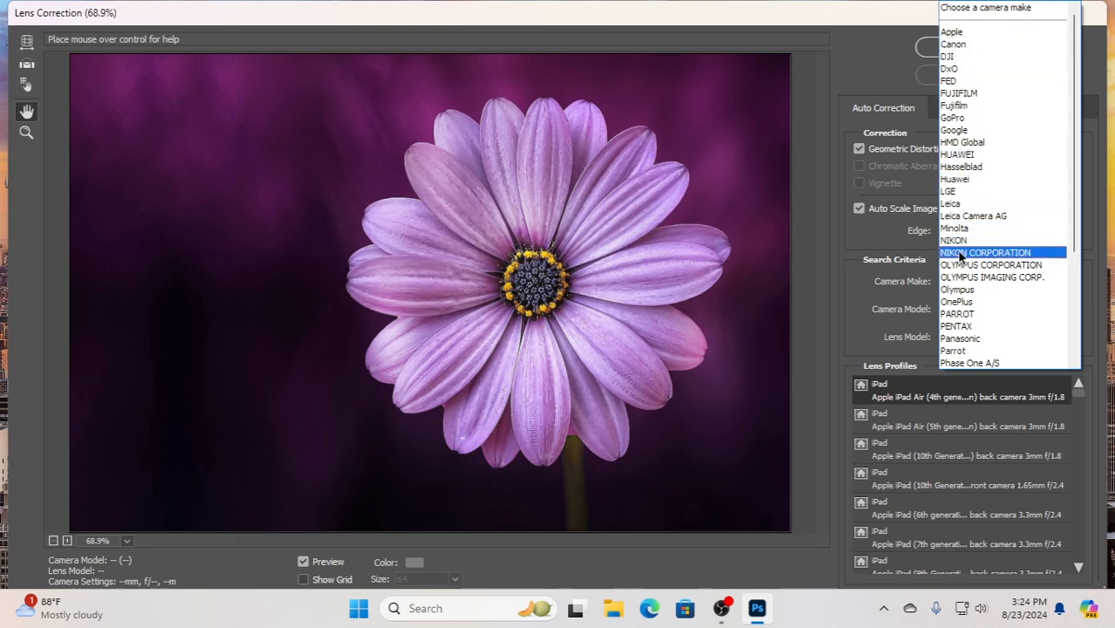
{"action": "left_click", "coordinate": [984, 252]}
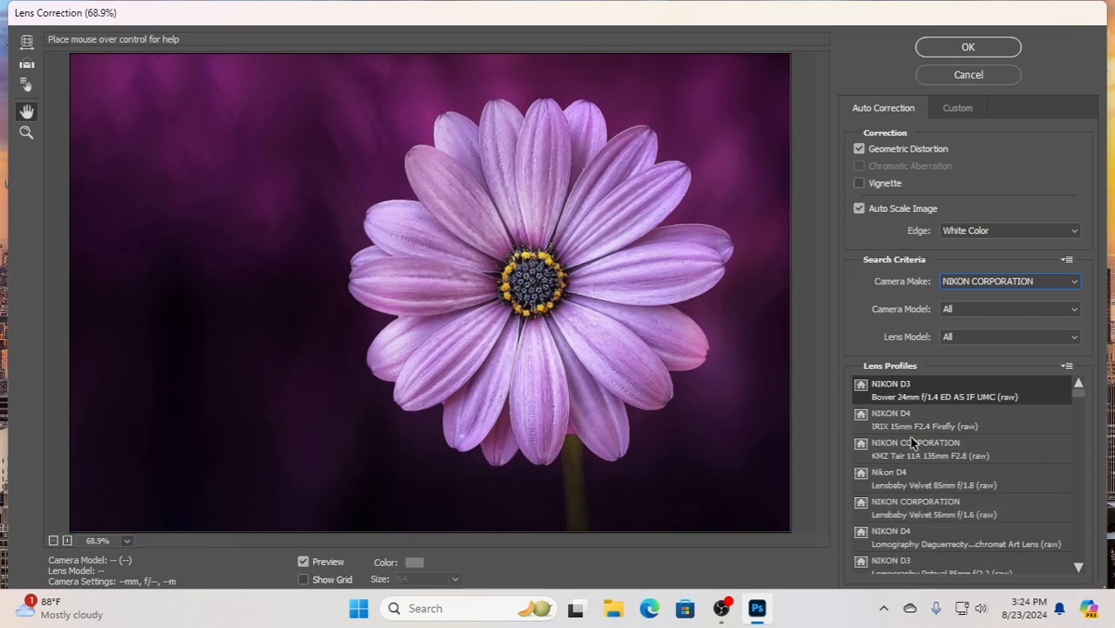
{"action": "scroll", "coordinate": [916, 488], "scroll_direction": "down", "scroll_amount": 4}
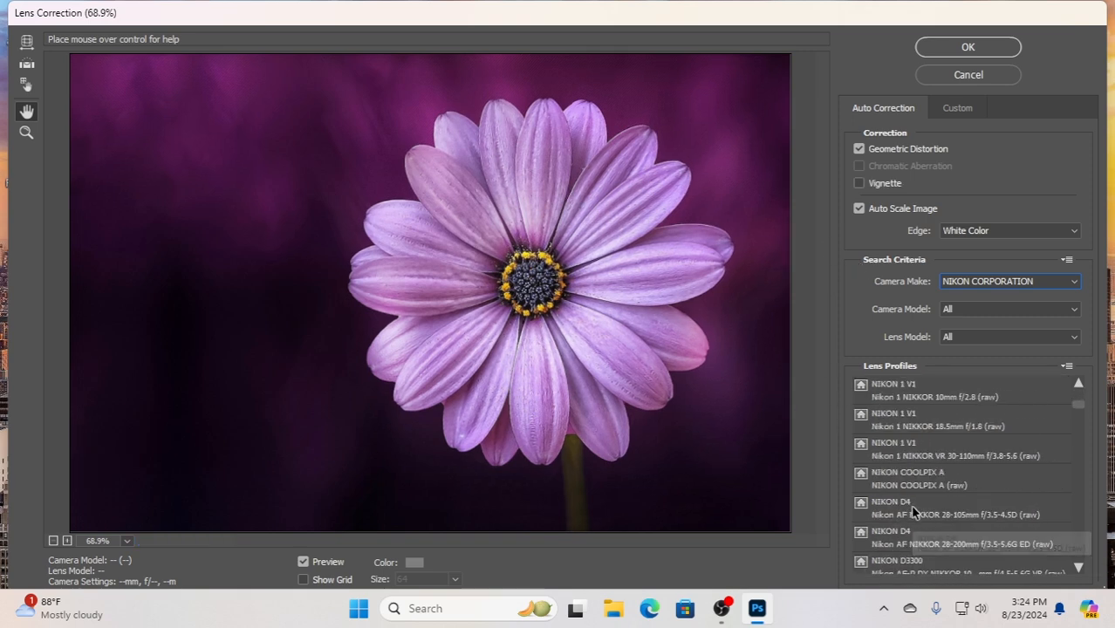
{"action": "scroll", "coordinate": [912, 509], "scroll_direction": "up", "scroll_amount": 4}
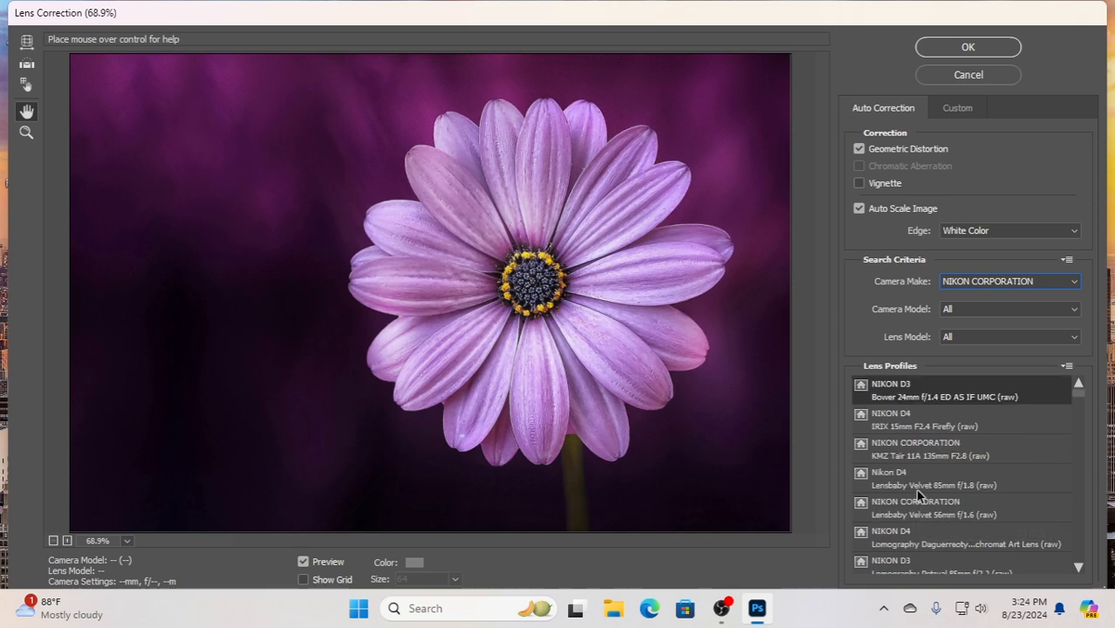
{"action": "left_click", "coordinate": [977, 310]}
{"action": "left_click", "coordinate": [977, 310]}
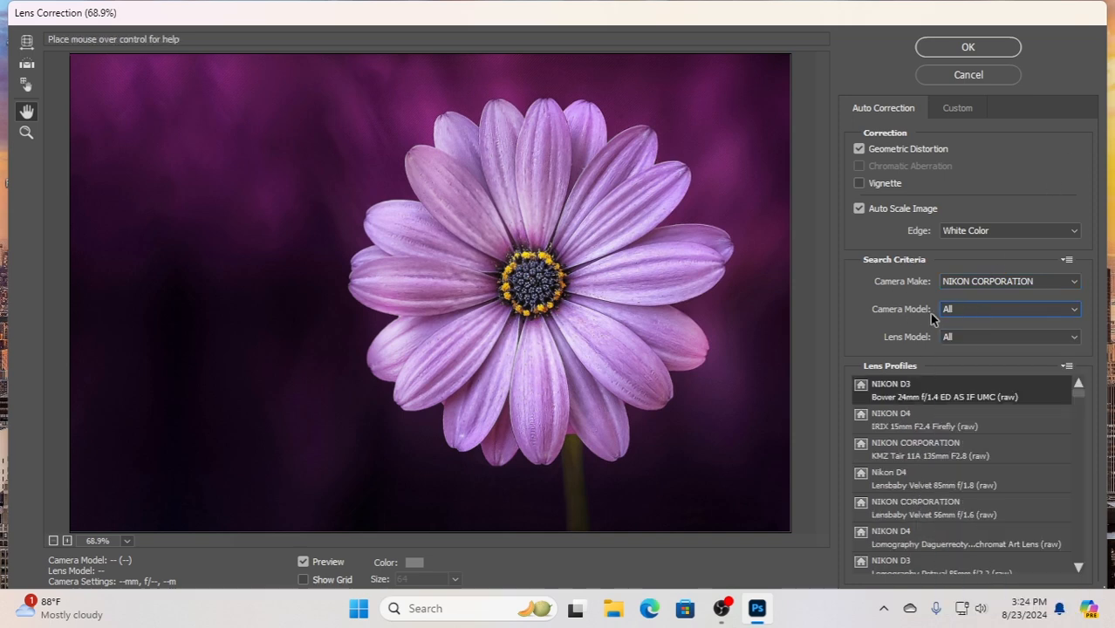
{"action": "left_click", "coordinate": [985, 310]}
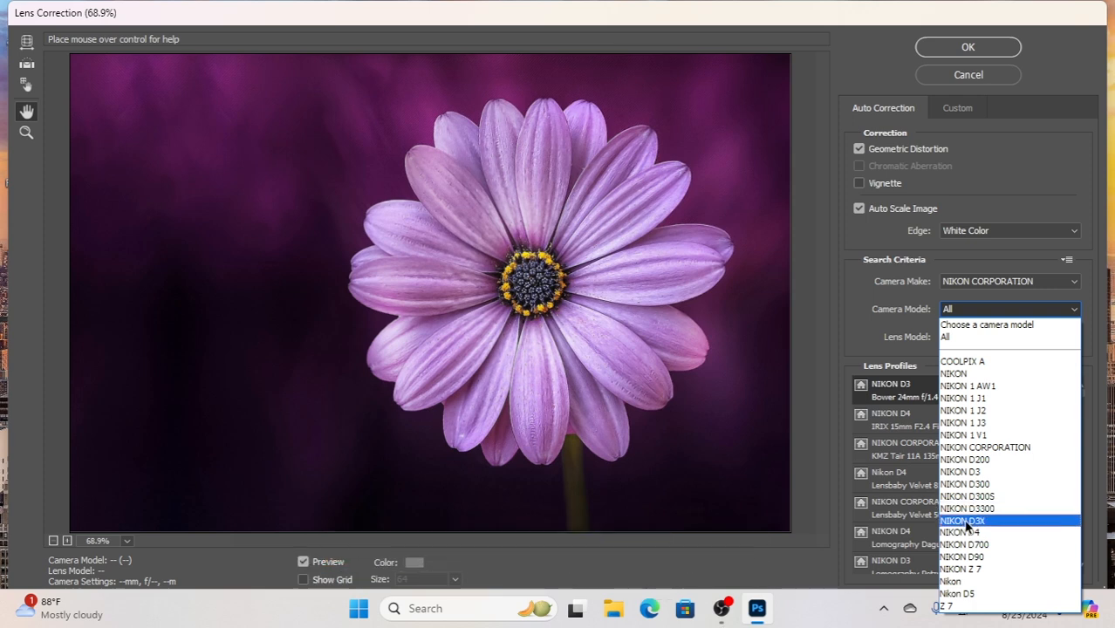
{"action": "left_click", "coordinate": [982, 309]}
Step: Try the Samsung camera make, review its camera and lens models, and cancel Lens Correction
{"action": "left_click", "coordinate": [1018, 280]}
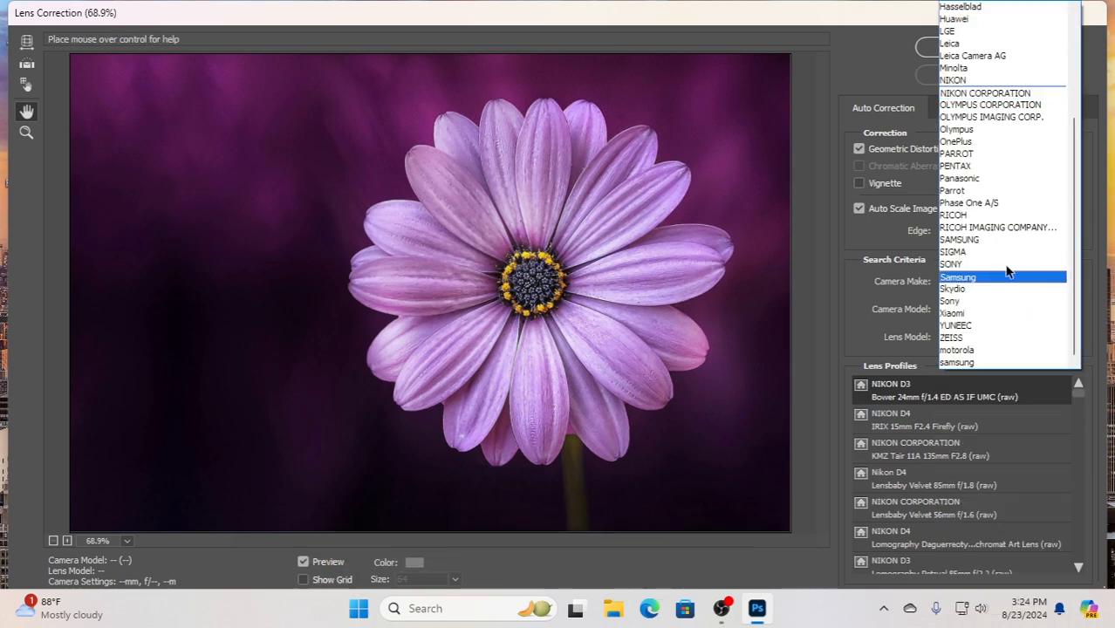
{"action": "left_click", "coordinate": [962, 278]}
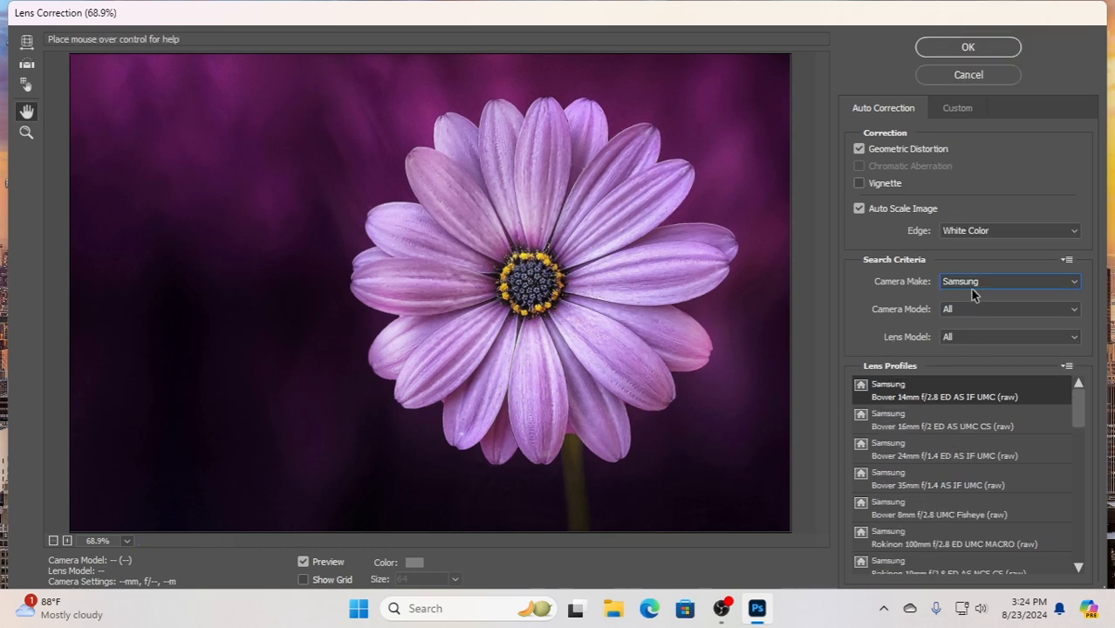
{"action": "left_click", "coordinate": [982, 309]}
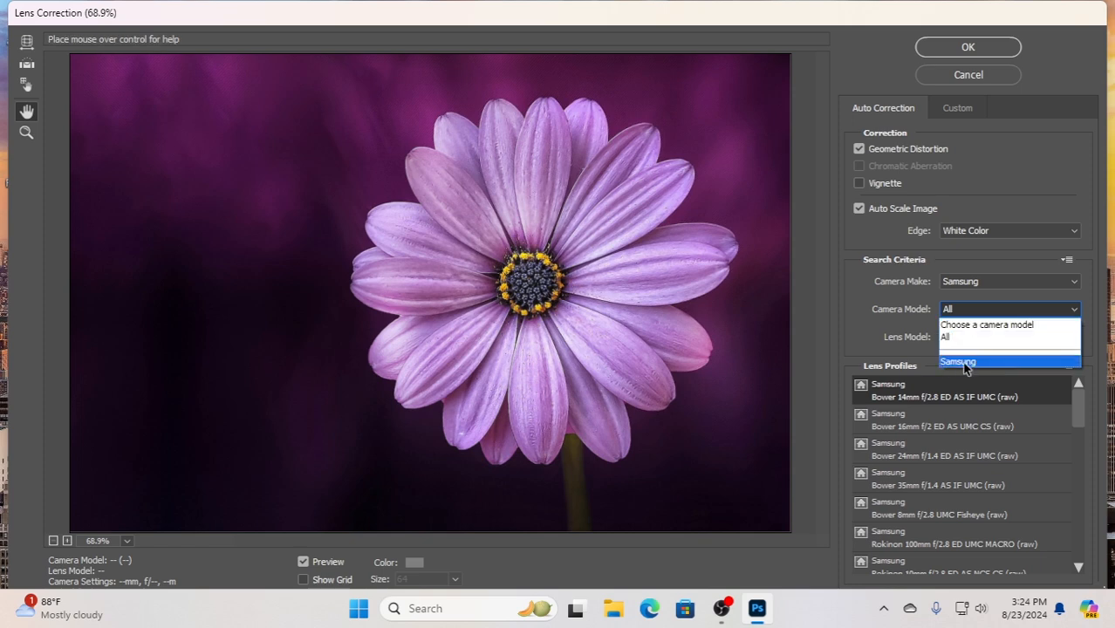
{"action": "left_click", "coordinate": [975, 313]}
{"action": "left_click", "coordinate": [979, 337]}
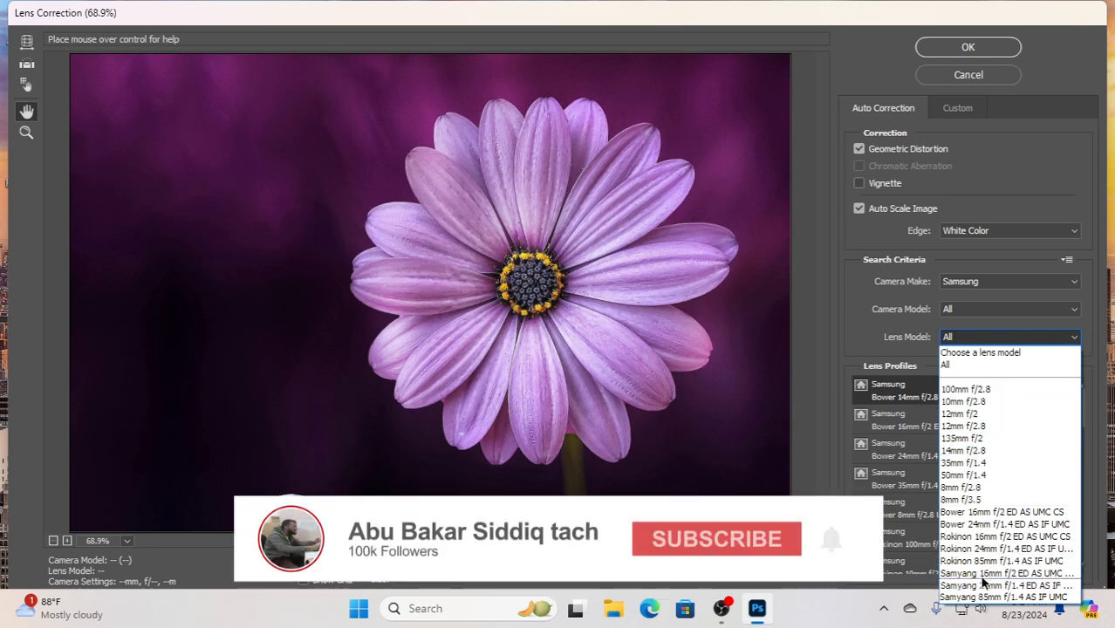
{"action": "left_click", "coordinate": [1010, 154]}
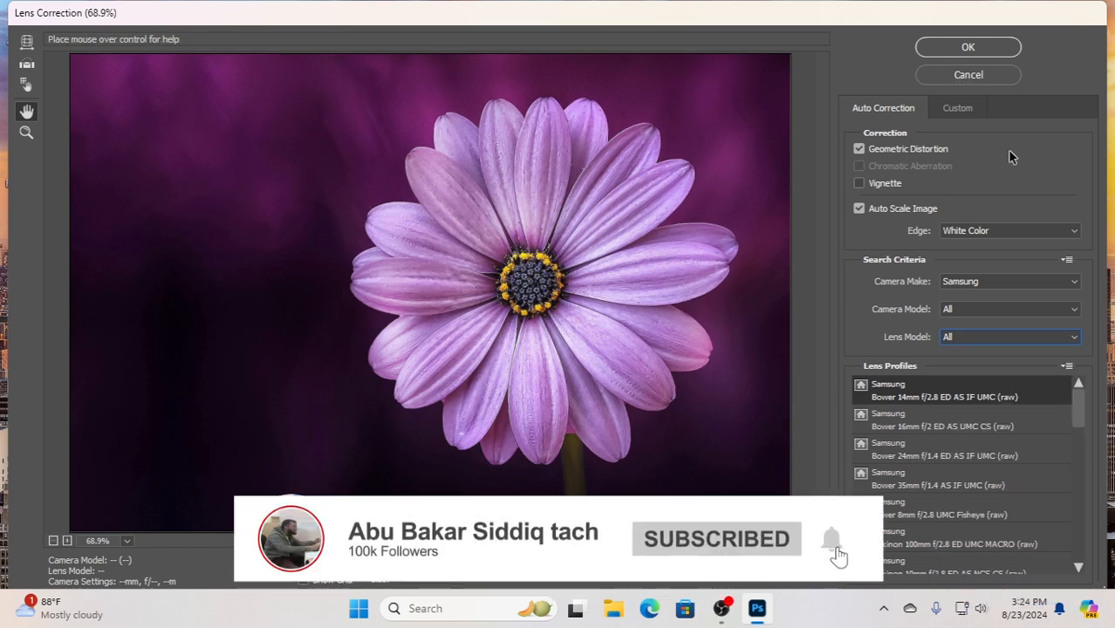
{"action": "left_click", "coordinate": [970, 75]}
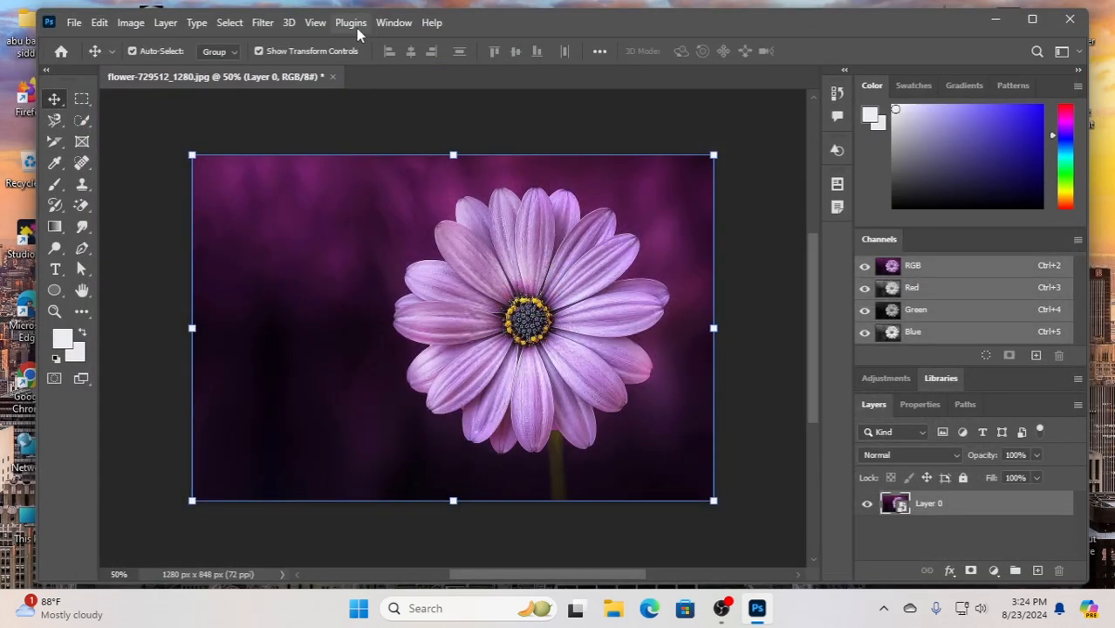
Step: Open the flower photo in Liquify, reposition the window to view its options, and cancel the filter
{"action": "left_click", "coordinate": [262, 23]}
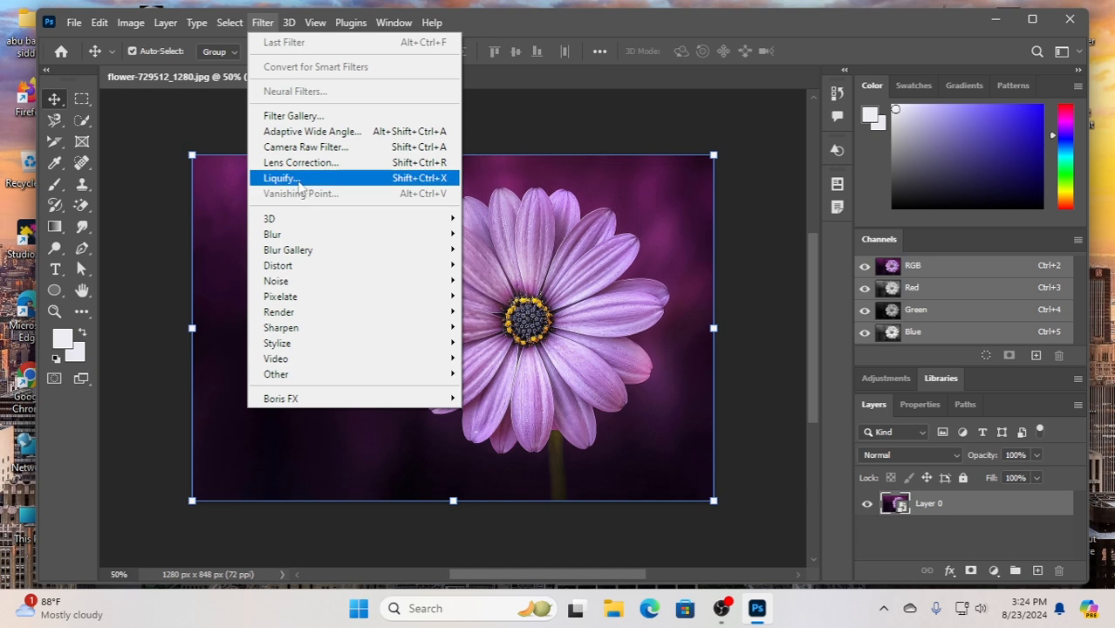
{"action": "left_click", "coordinate": [301, 179]}
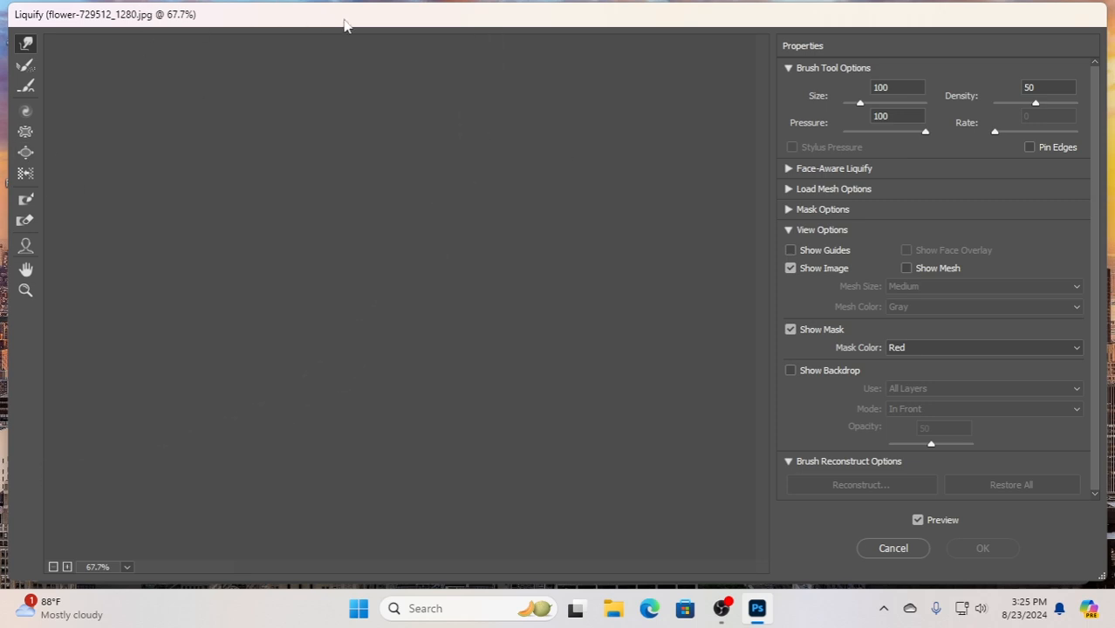
{"action": "left_click_drag", "start_coordinate": [598, 28], "coordinate": [654, 41]}
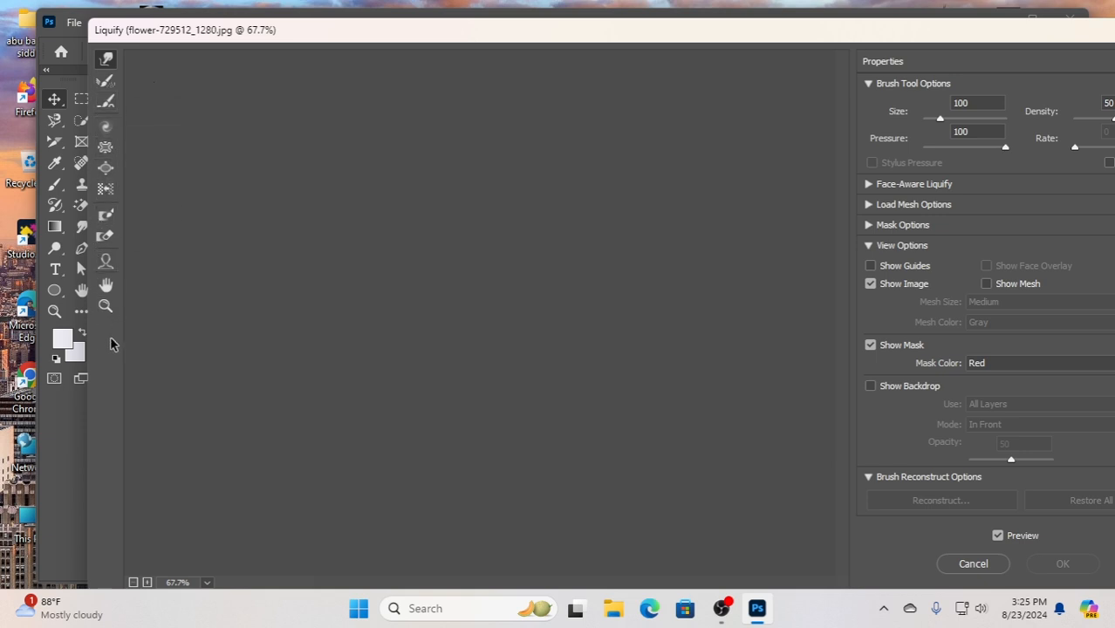
{"action": "left_click_drag", "start_coordinate": [918, 41], "coordinate": [707, 48]}
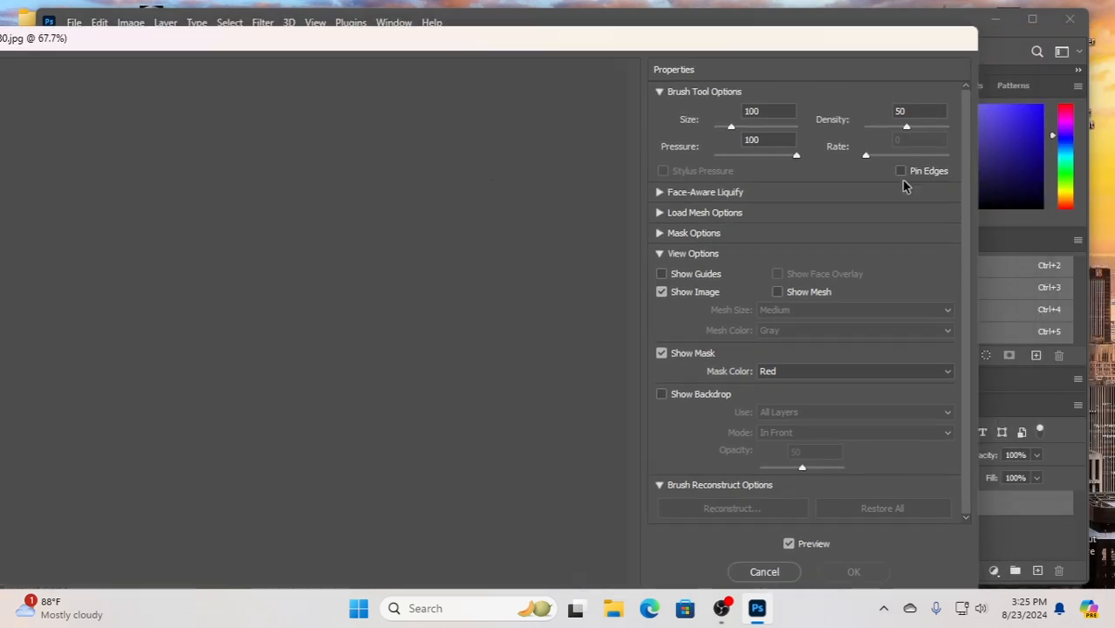
{"action": "left_click", "coordinate": [779, 572]}
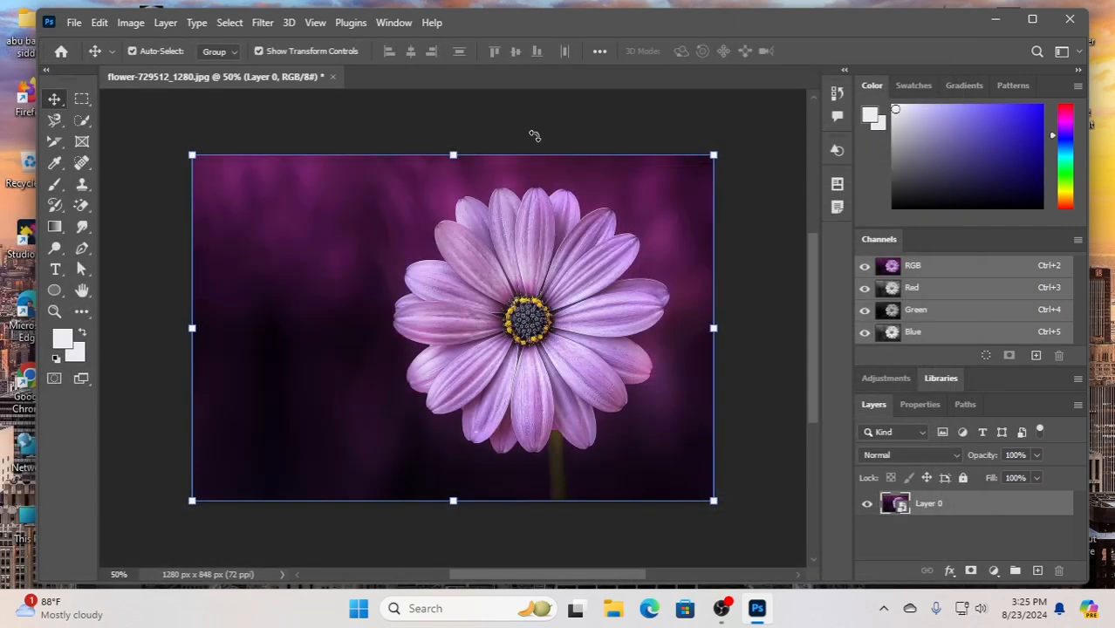
{"action": "left_click", "coordinate": [260, 23]}
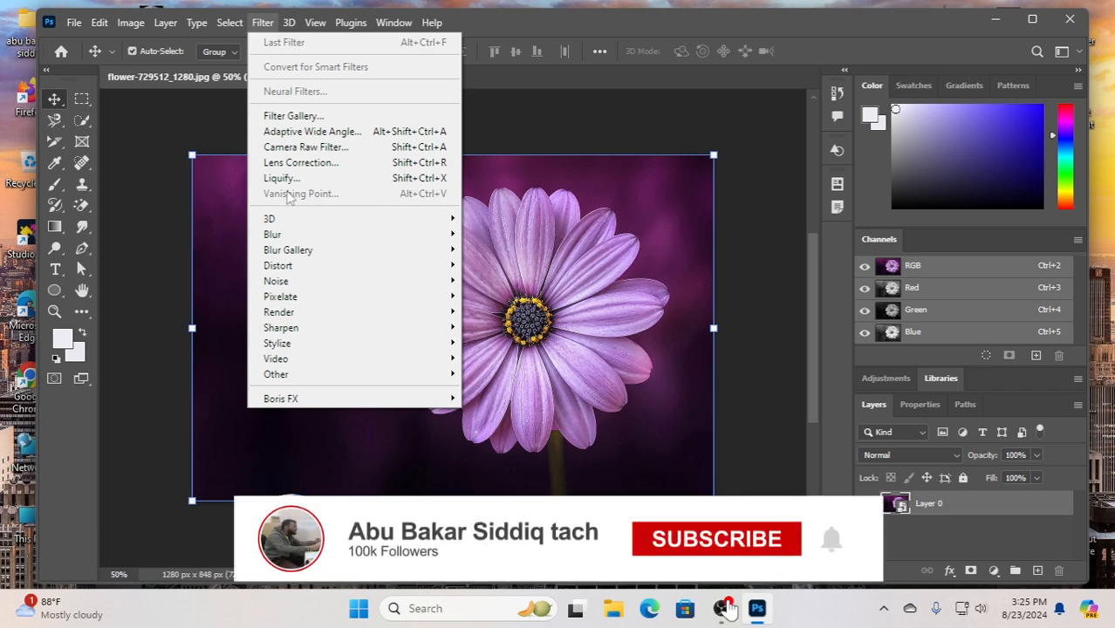
{"action": "mouse_move", "coordinate": [339, 223]}
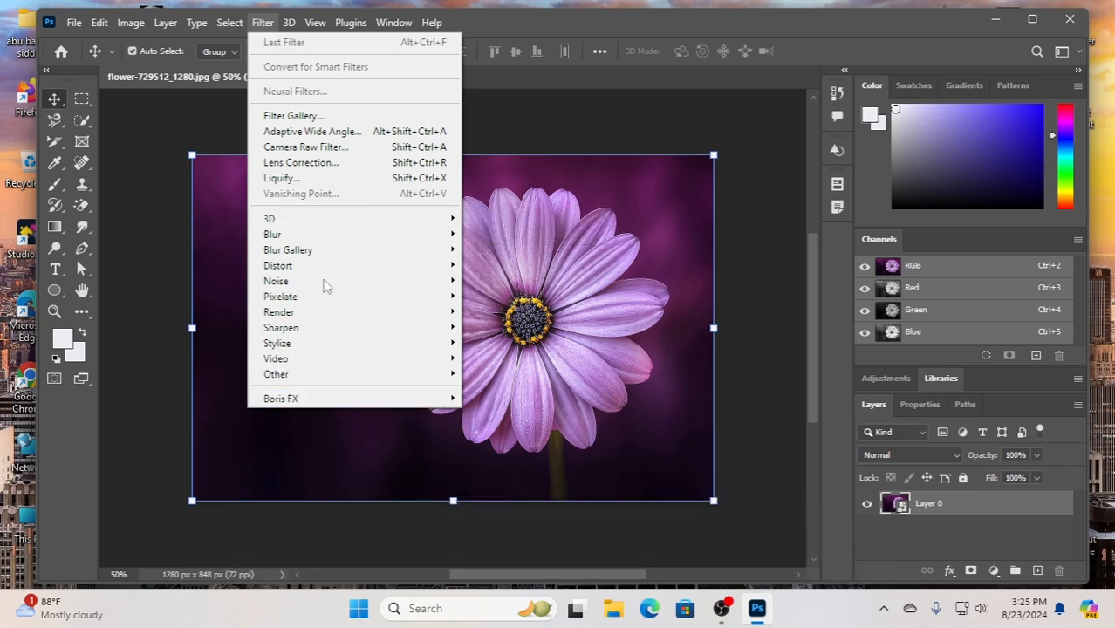
{"action": "mouse_move", "coordinate": [297, 283]}
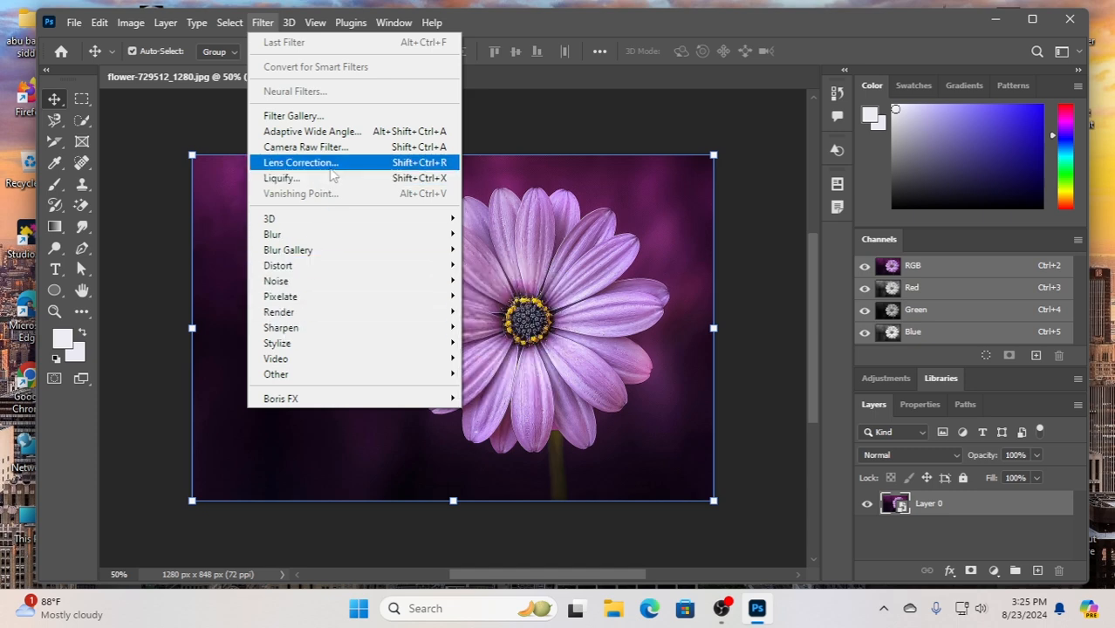
{"action": "left_click", "coordinate": [562, 23]}
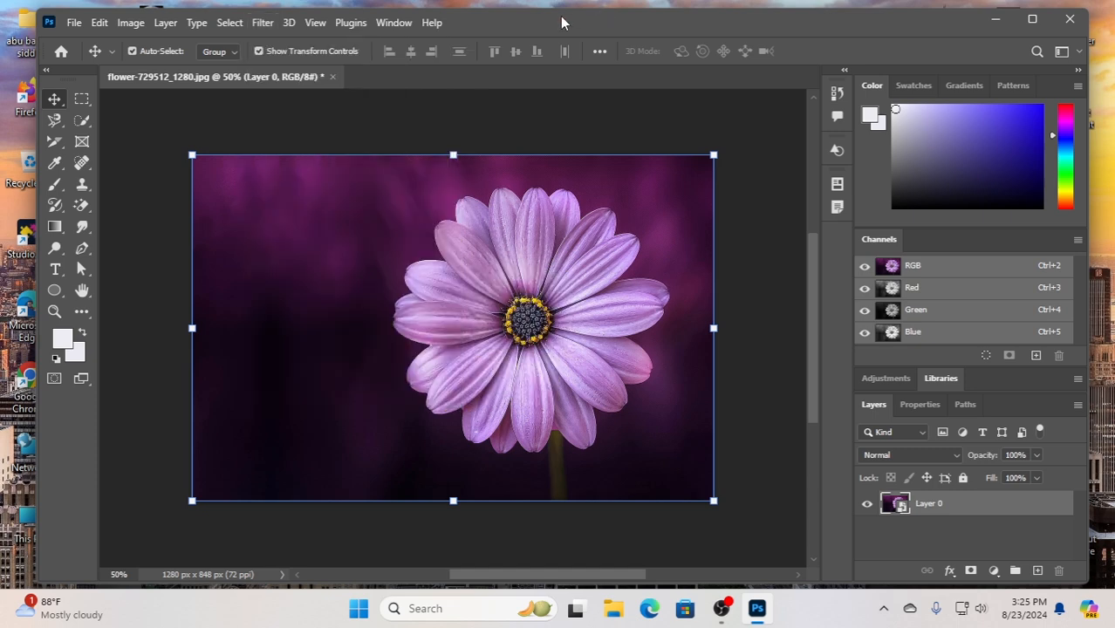